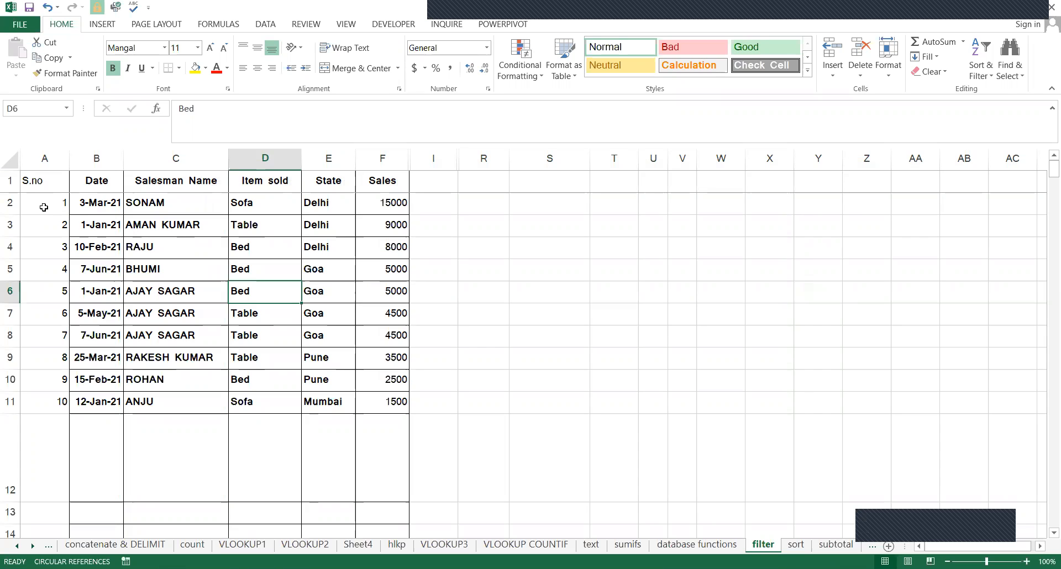
# Review the sales records from the S.no column through the Sales column in rows 2 to 11.
pyautogui.moveTo(43, 208); pyautogui.dragTo(366, 406)
pyautogui.click(367, 406)
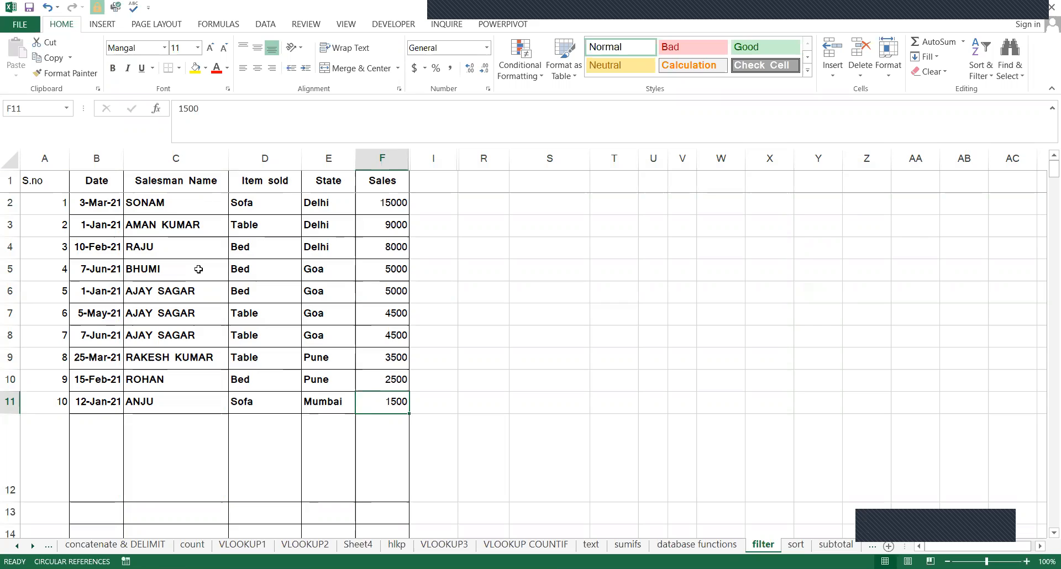
pyautogui.click(230, 252)
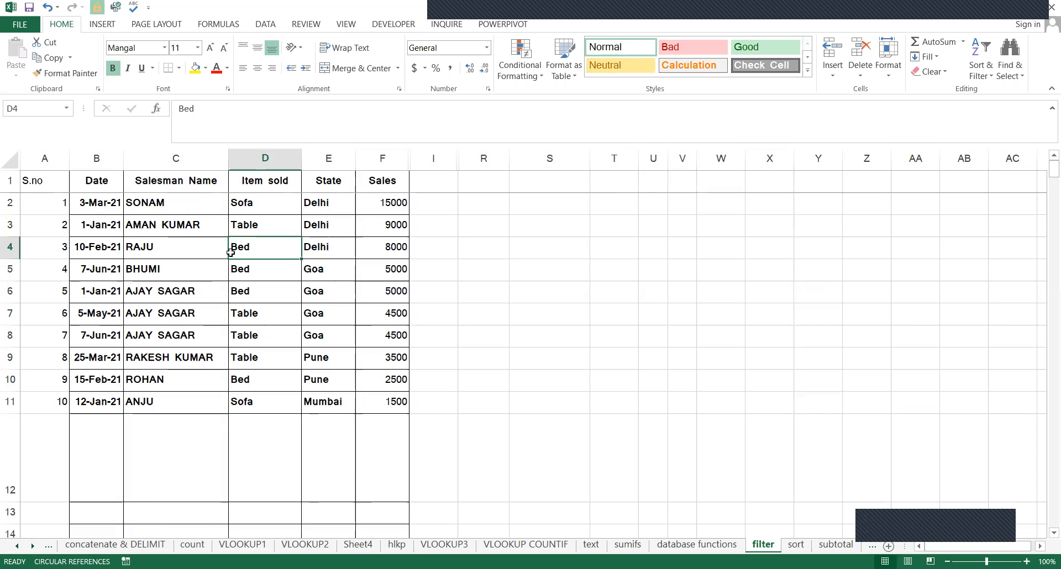
pyautogui.press('Up')
pyautogui.press('Up')
pyautogui.press('Up')
pyautogui.press('Left')
pyautogui.press('Left')
pyautogui.press('Left')
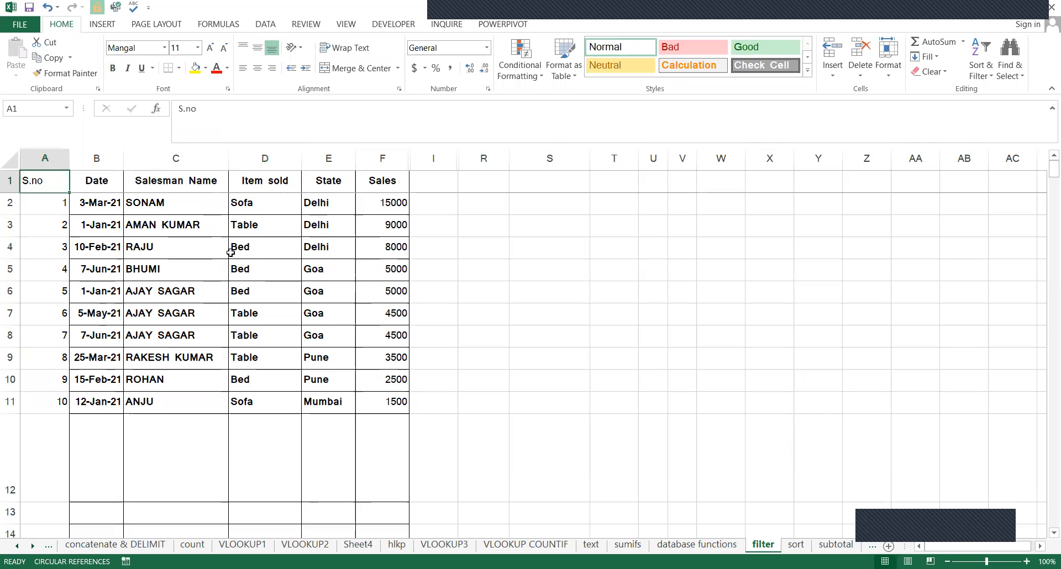
# Check the extent of the sales table by selecting its header row and the full range A1:F11.
pyautogui.hotkey('ctrl', 'shift', 'Right')
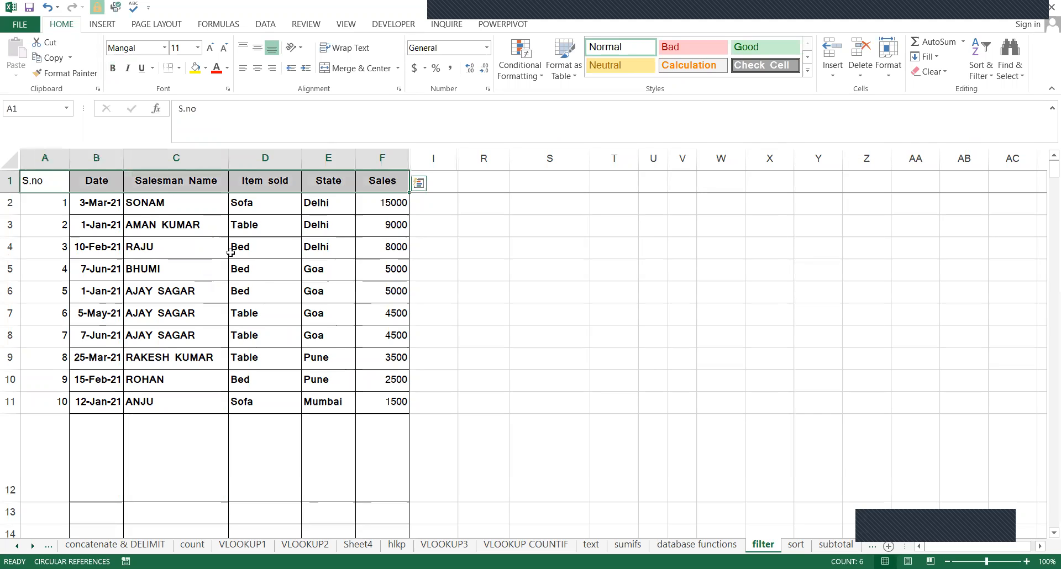
pyautogui.hotkey('shift', 'Down')
pyautogui.hotkey('shift', 'Down')
pyautogui.hotkey('shift', 'Down')
pyautogui.hotkey('shift', 'Down')
pyautogui.hotkey('shift', 'Down')
pyautogui.hotkey('shift', 'Down')
pyautogui.hotkey('shift', 'Down')
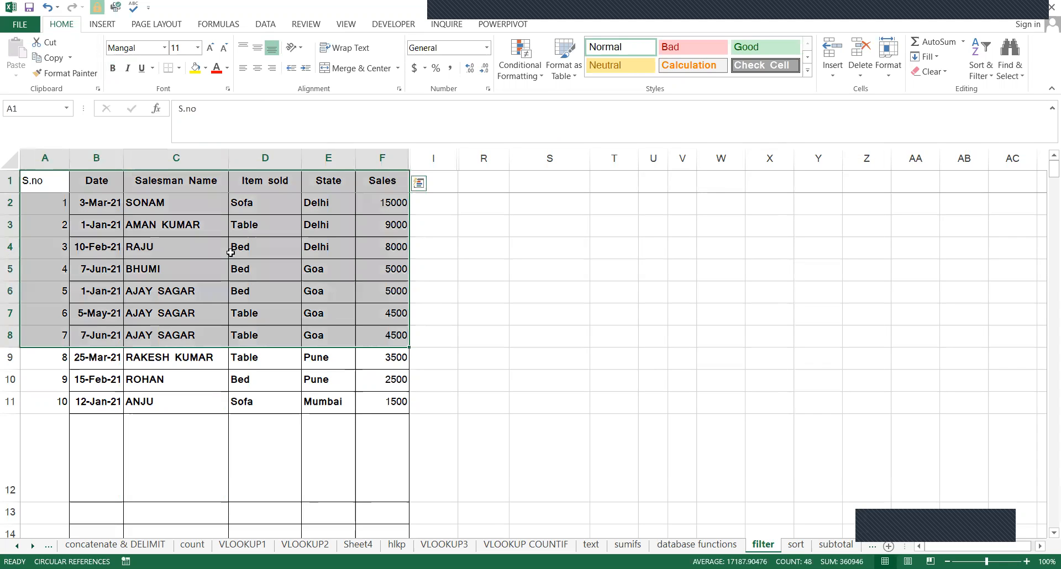
pyautogui.hotkey('ctrl', 'Home')
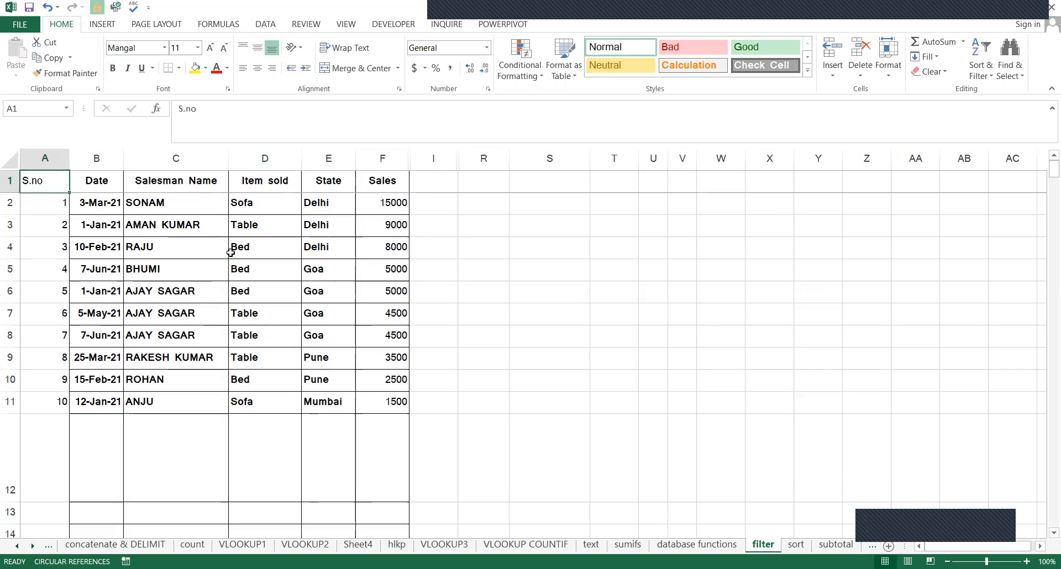
pyautogui.hotkey('ctrl', 'a')
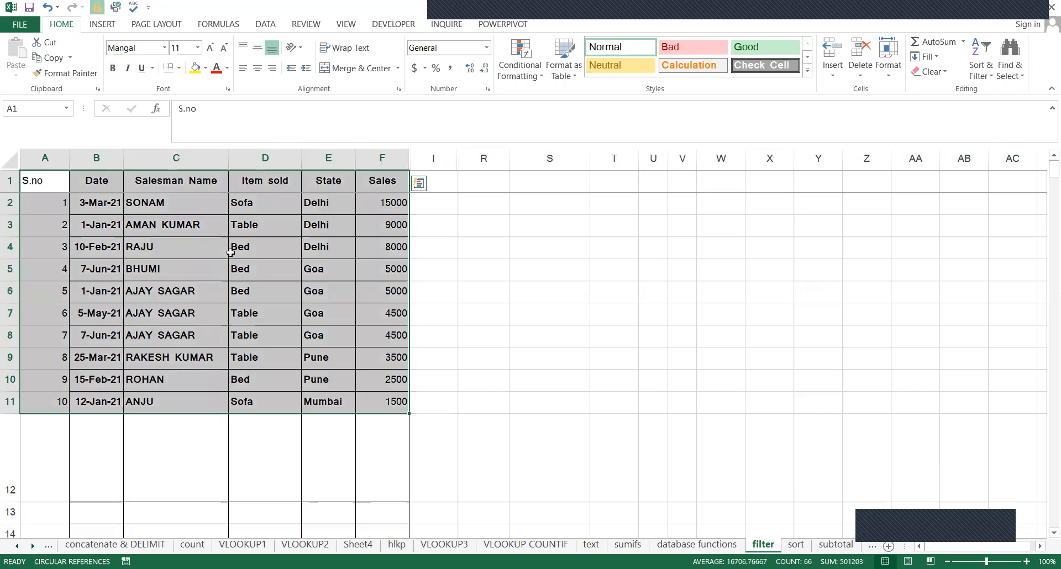
pyautogui.hotkey('ctrl', 'Home')
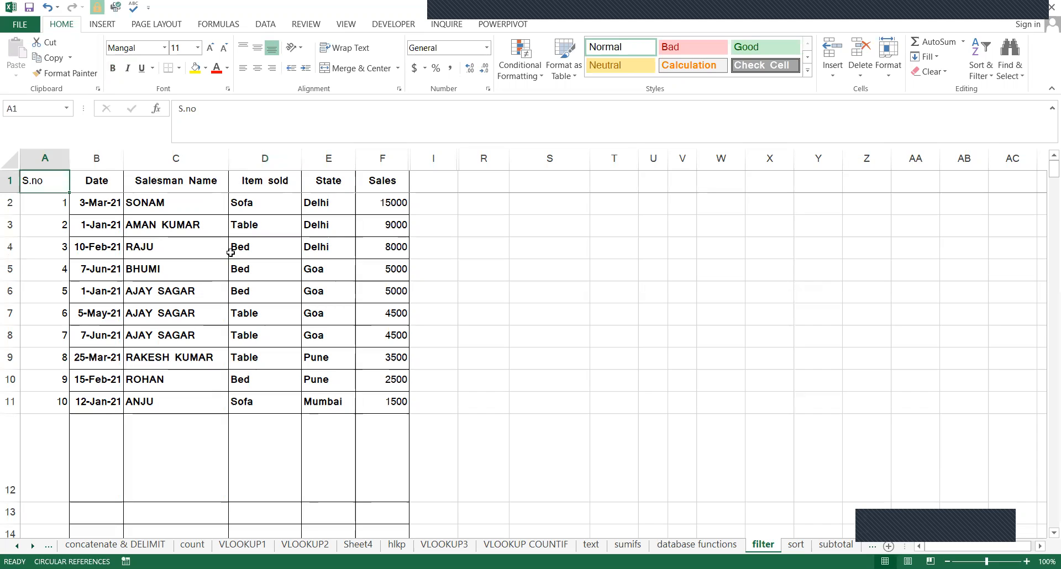
# Examine the table's header row and the entries of the S.no column.
pyautogui.hotkey('ctrl', 'shift', 'Right')
pyautogui.hotkey('shift', 'Down')
pyautogui.press('Down')
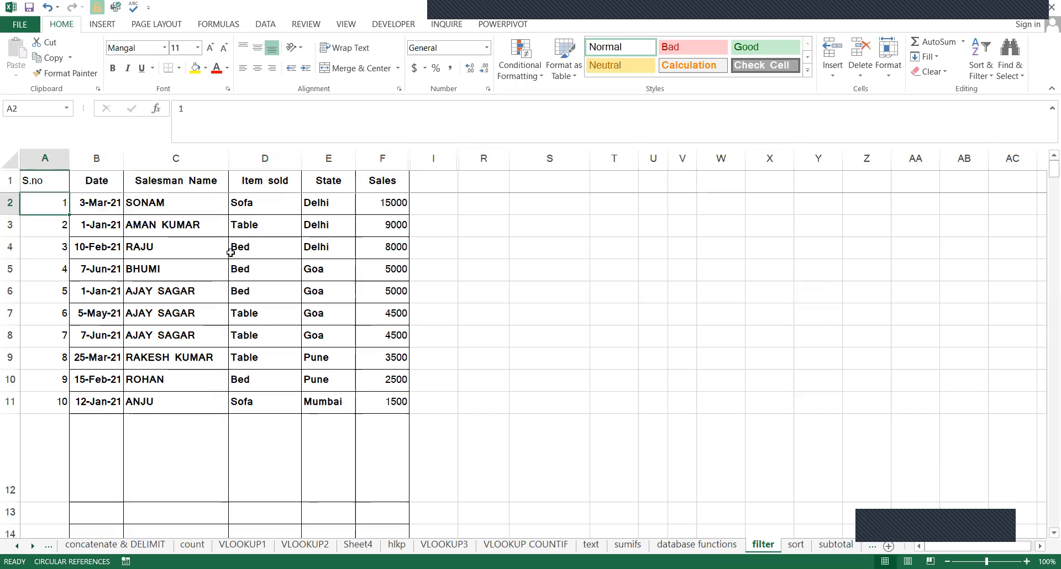
pyautogui.press('Up')
pyautogui.press('Right')
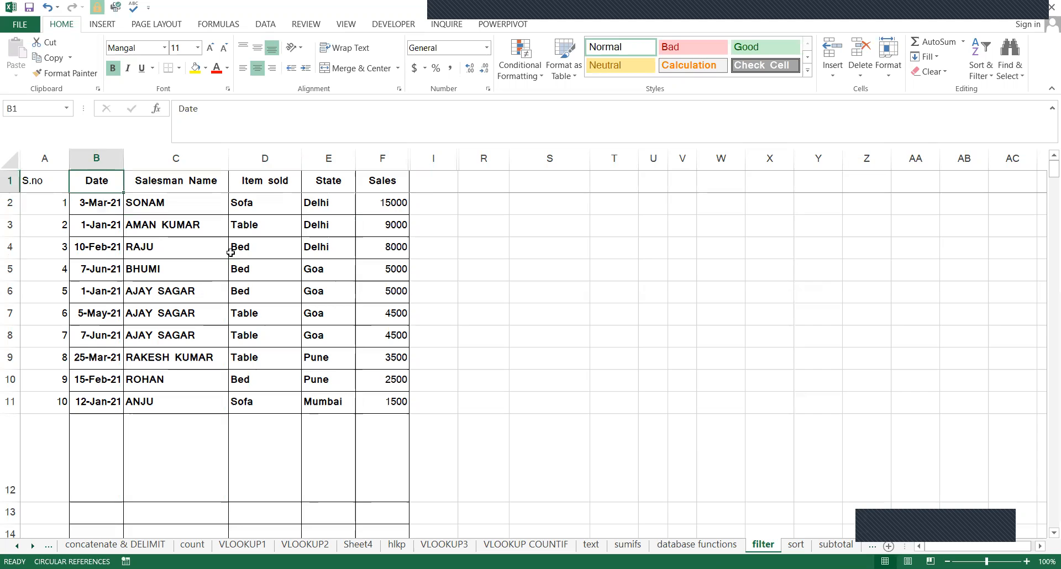
pyautogui.press('Left')
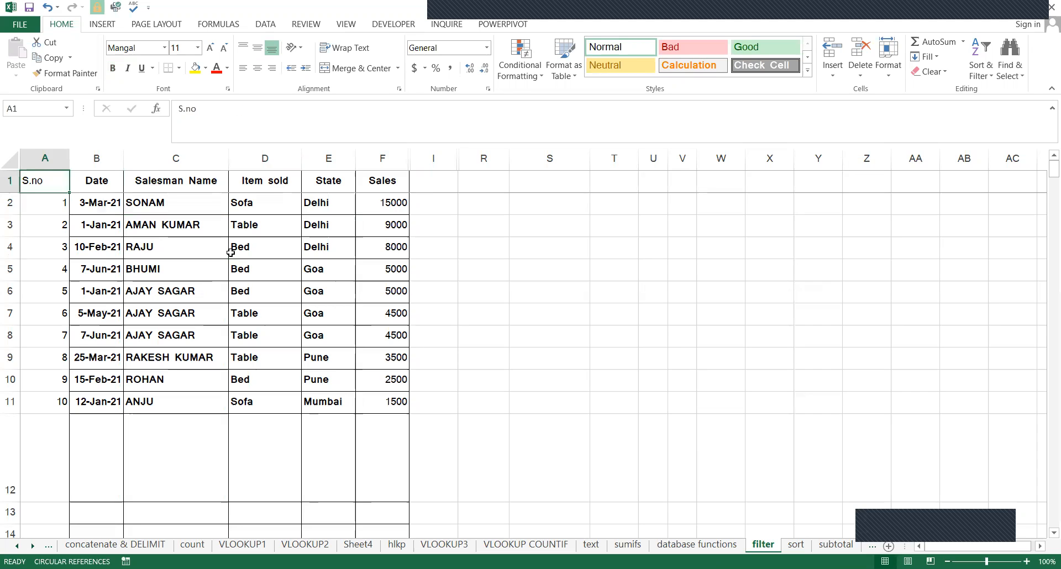
pyautogui.hotkey('ctrl', 'shift', 'Right')
pyautogui.hotkey('ctrl', 'shift', 'Right')
pyautogui.press('Left')
pyautogui.press('Right')
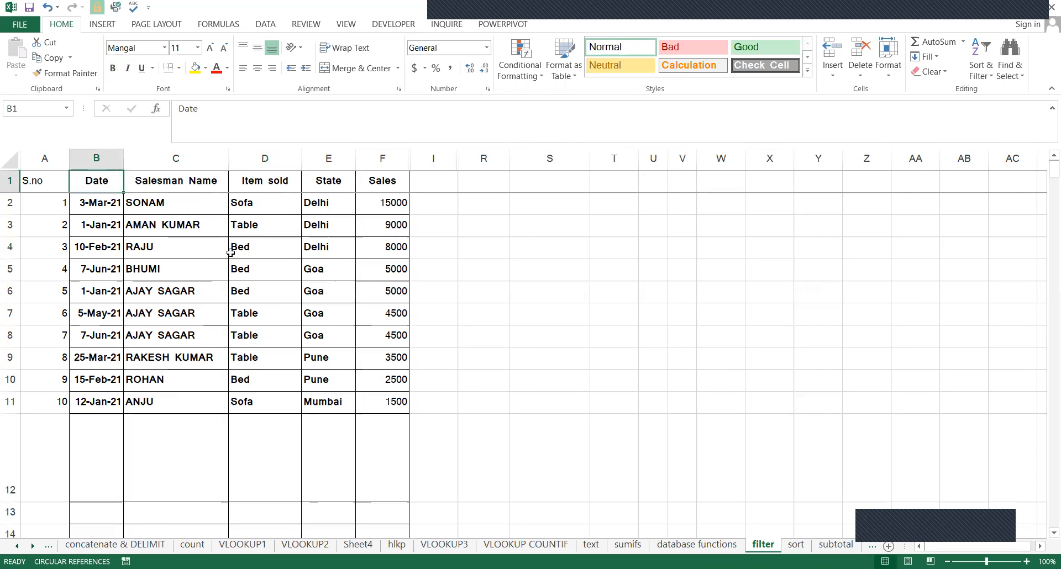
pyautogui.press('Left')
pyautogui.press('Down')
pyautogui.press('Down')
pyautogui.hotkey('ctrl', 'Down')
pyautogui.press('Up')
pyautogui.press('Up')
pyautogui.press('Up')
pyautogui.press('Up')
pyautogui.press('Up')
pyautogui.press('Up')
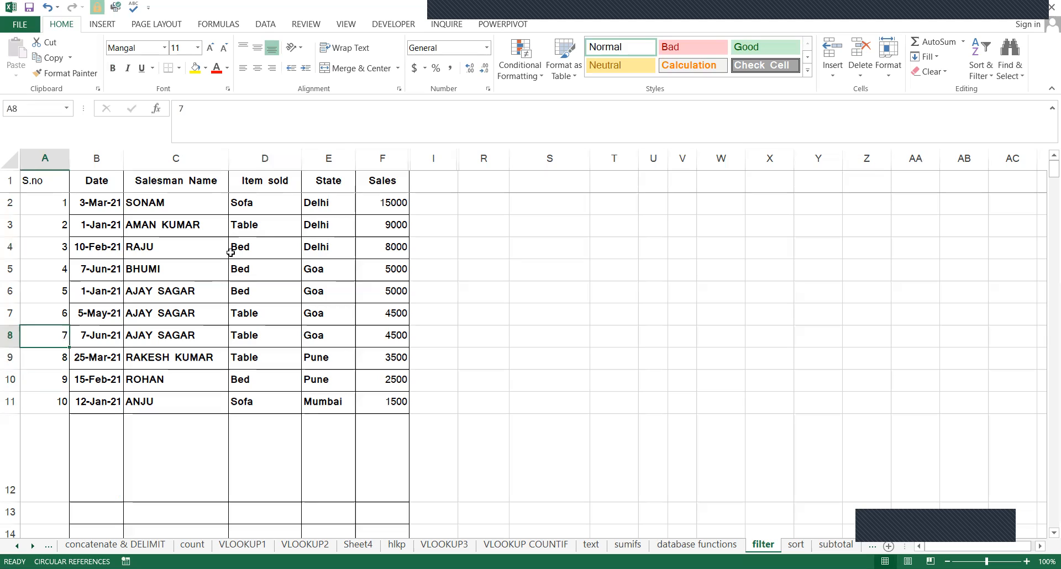
pyautogui.press('Up')
pyautogui.press('Up')
pyautogui.press('Up')
pyautogui.press('Up')
pyautogui.press('Right')
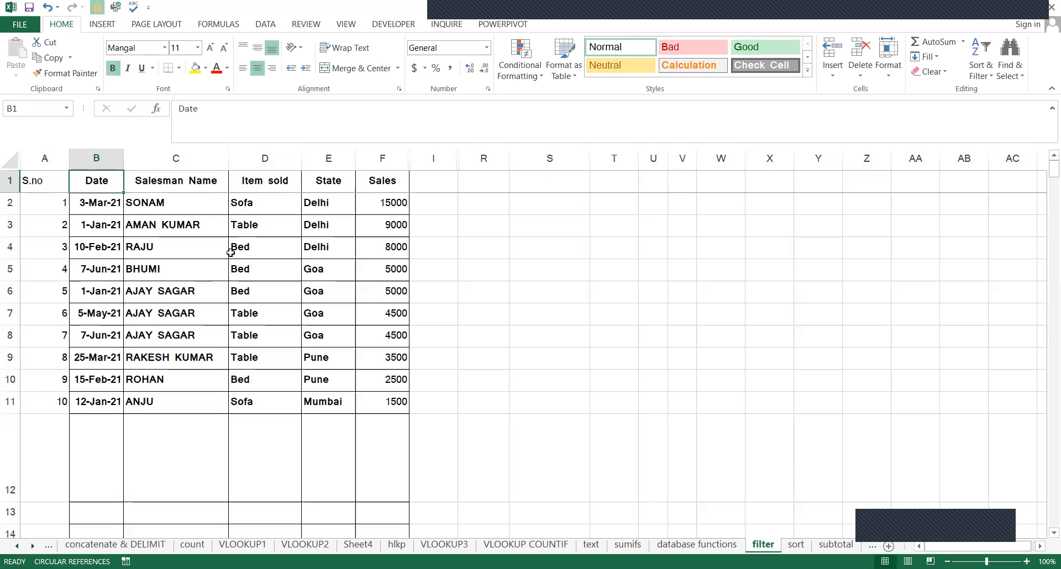
# Review the Item sold, State and Sales columns one at a time, from the header to row 11.
pyautogui.press('Right')
pyautogui.press('Right')
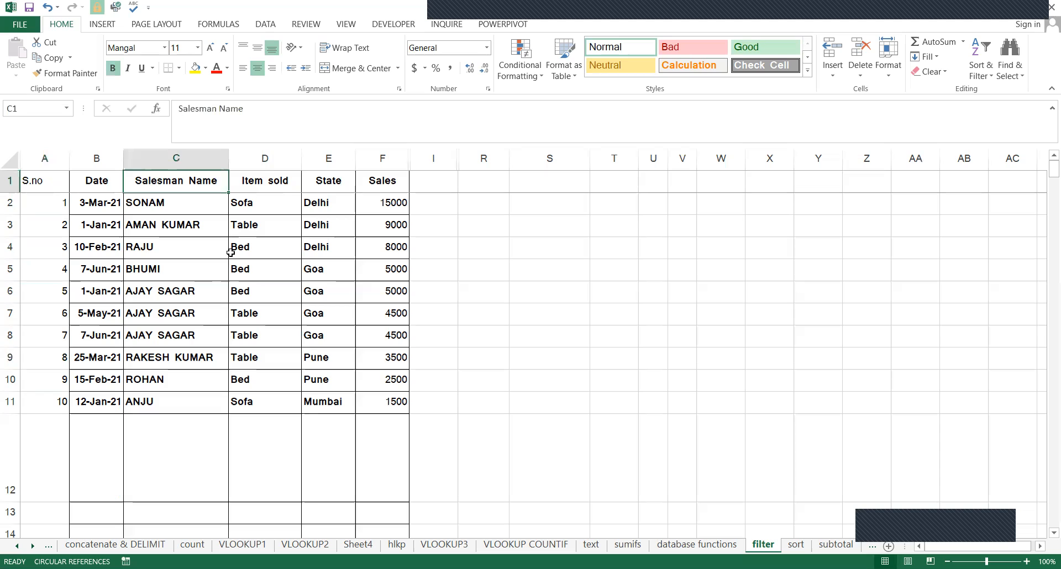
pyautogui.hotkey('ctrl', 'shift', 'Down')
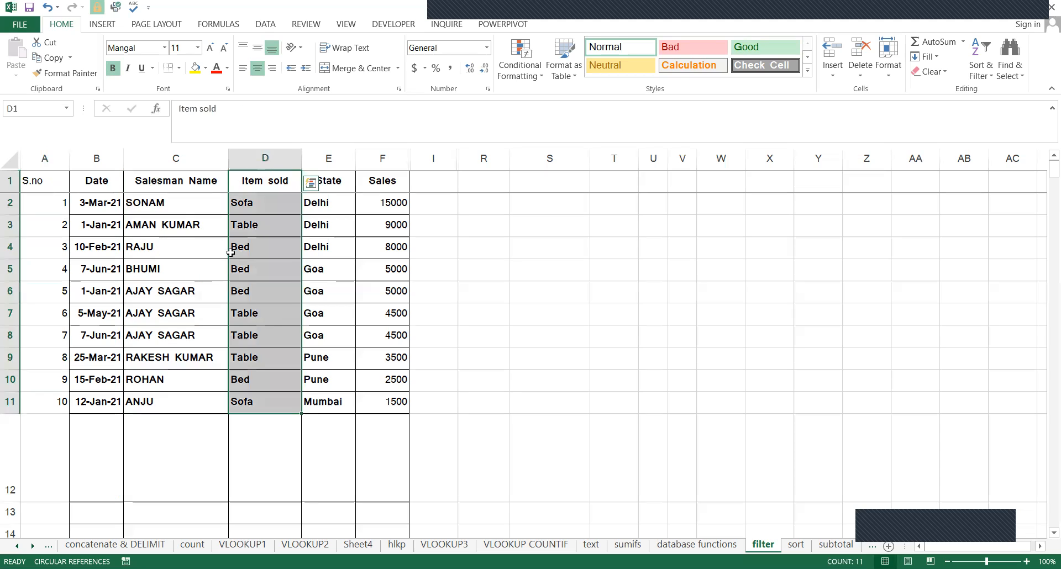
pyautogui.press('Right')
pyautogui.hotkey('ctrl', 'shift', 'Down')
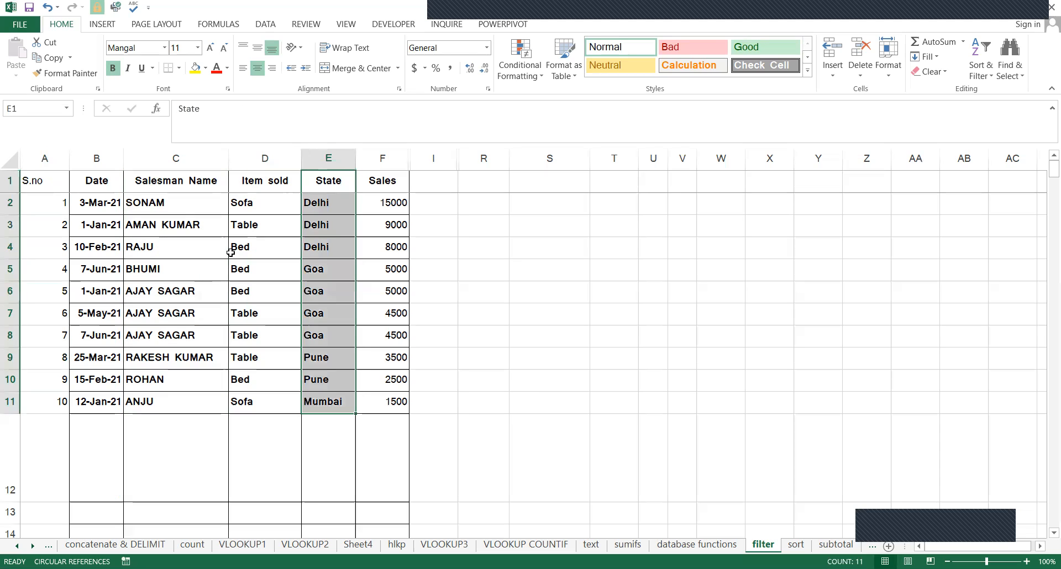
pyautogui.press('Right')
pyautogui.hotkey('ctrl', 'shift', 'Down')
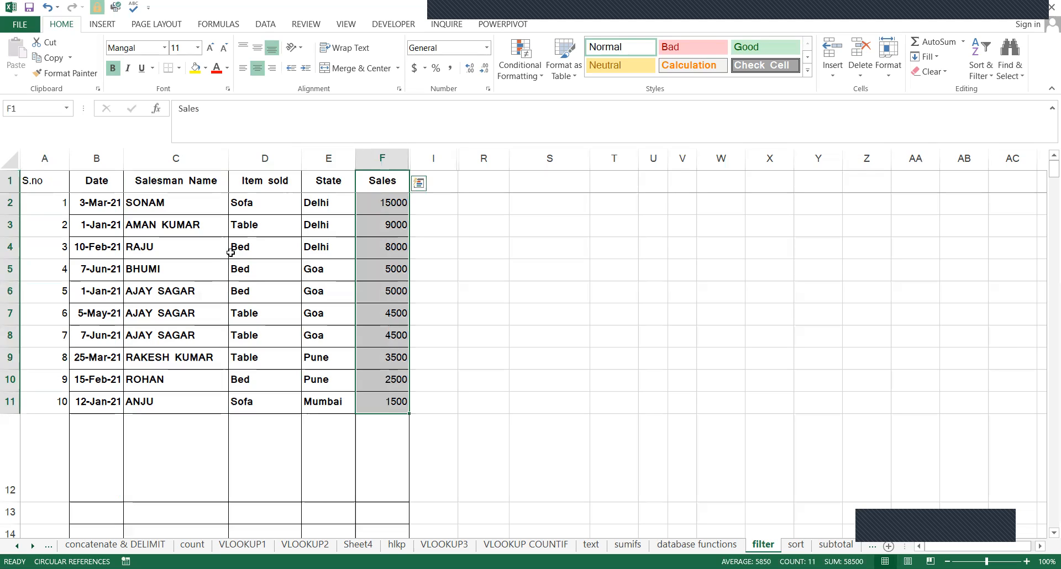
pyautogui.hotkey('ctrl', 'shift', 'Up')
pyautogui.press('Right')
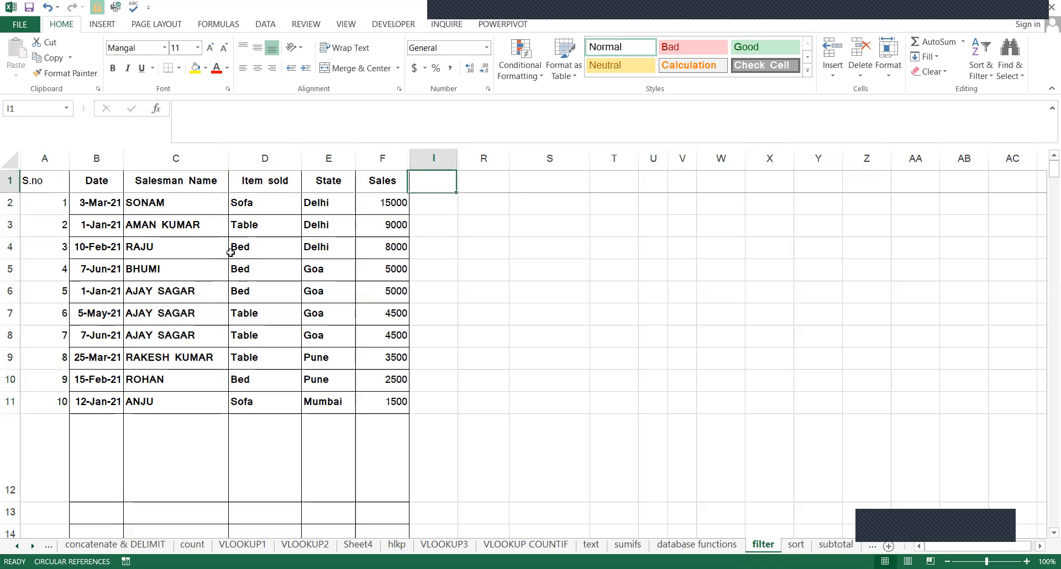
# Enter the note "shift+ctrl+L" in cell R2.
pyautogui.press('Right')
pyautogui.press('Right')
pyautogui.press('Down')
pyautogui.press('Left')
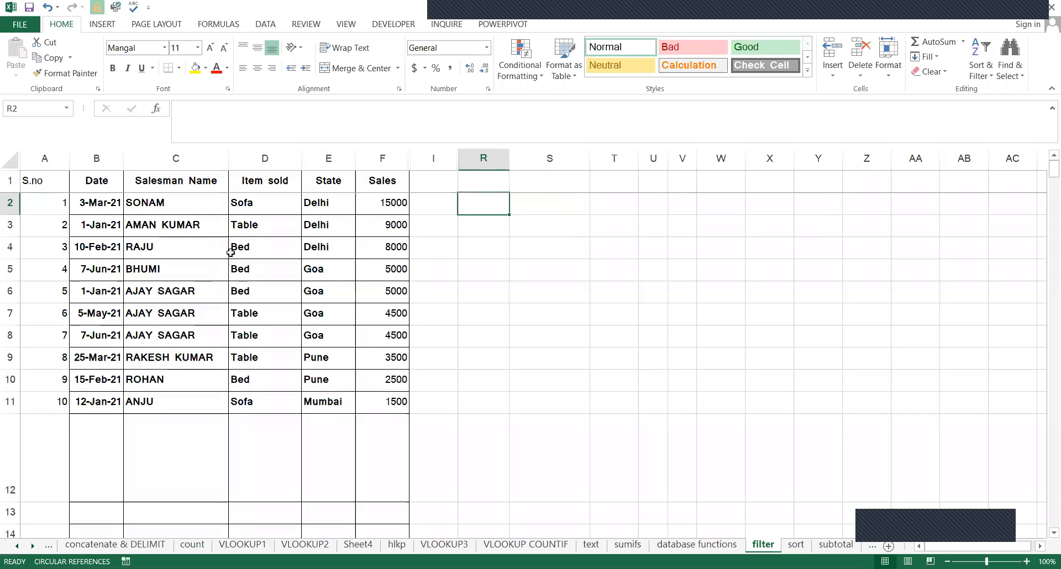
pyautogui.press('F2')
pyautogui.write('shi')
pyautogui.write('ft')
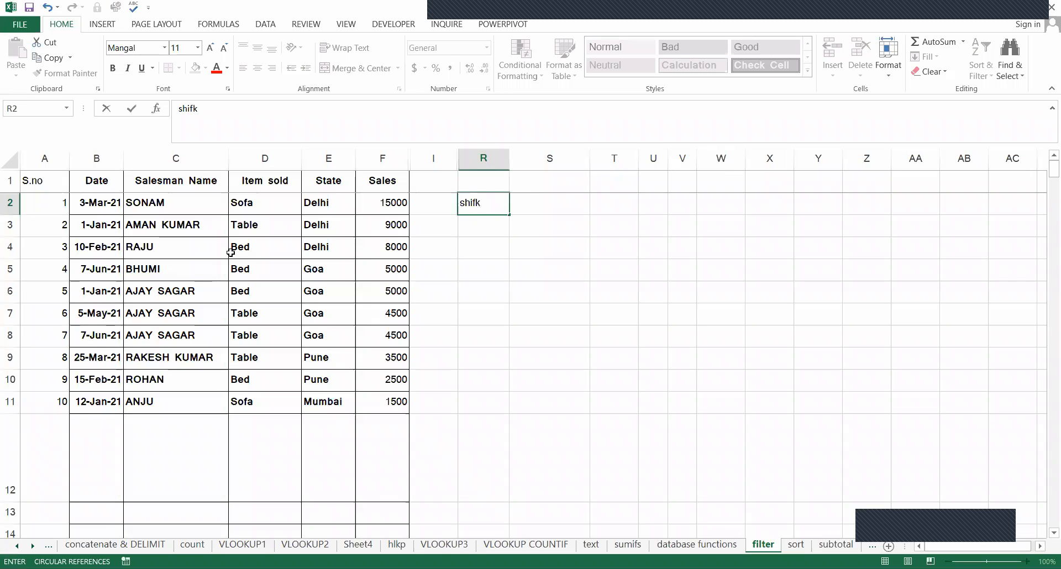
pyautogui.write('+ctrl+L')
pyautogui.press('Return')
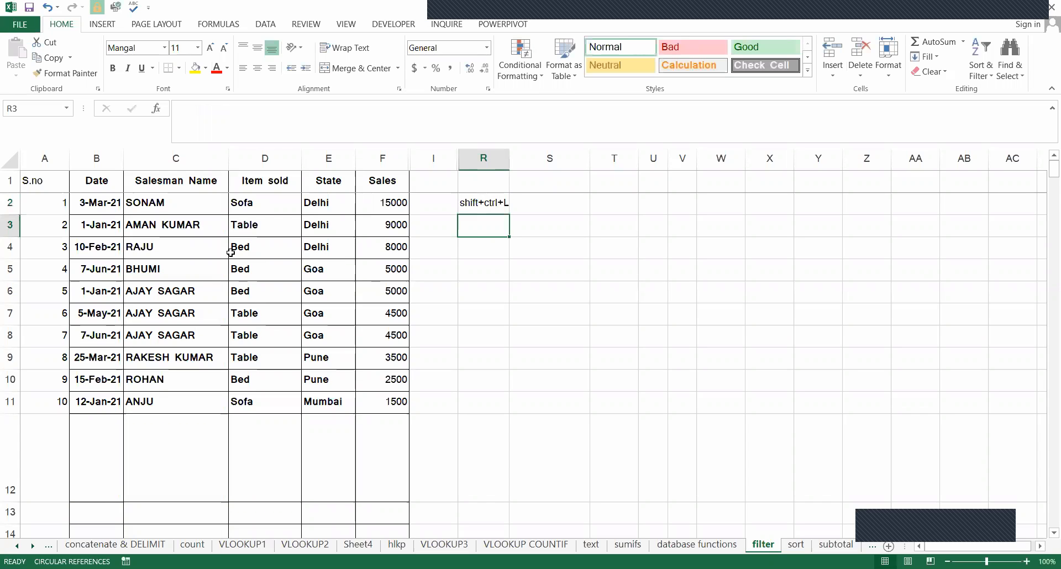
# Turn on filtering for the table's header row A1:F1.
pyautogui.press('Up')
pyautogui.press('Up')
pyautogui.press('Left')
pyautogui.press('Left')
pyautogui.press('Left')
pyautogui.press('Left')
pyautogui.press('Left')
pyautogui.press('Left')
pyautogui.press('Left')
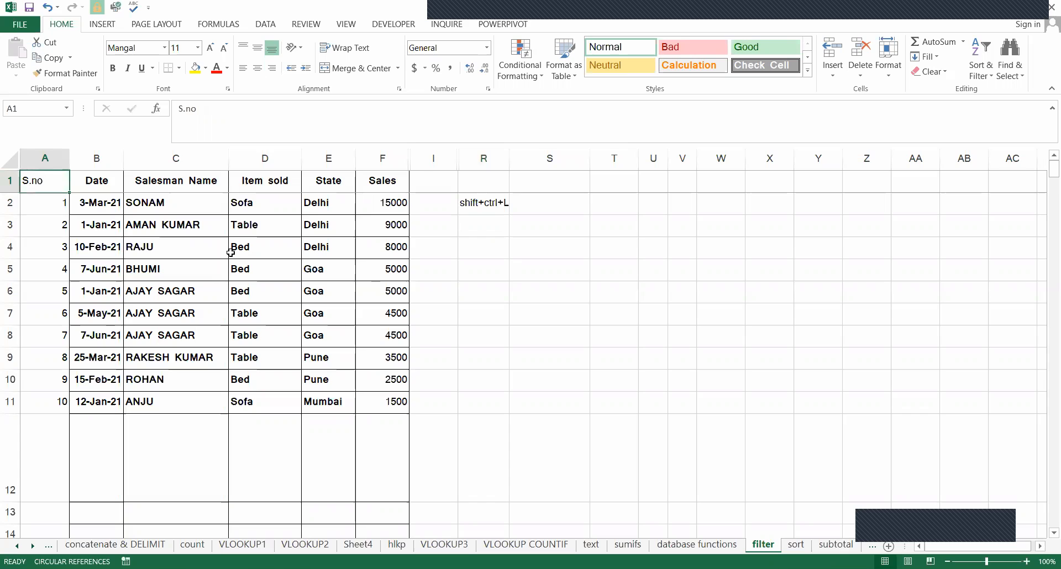
pyautogui.hotkey('ctrl', 'shift', 'Right')
pyautogui.hotkey('ctrl', 'shift', 'l')
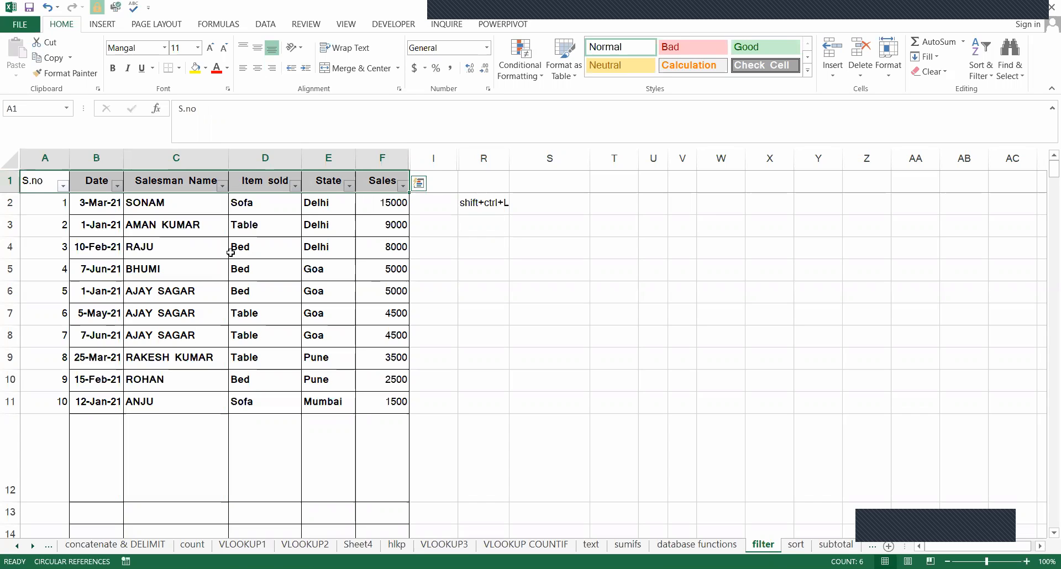
pyautogui.click(460, 320)
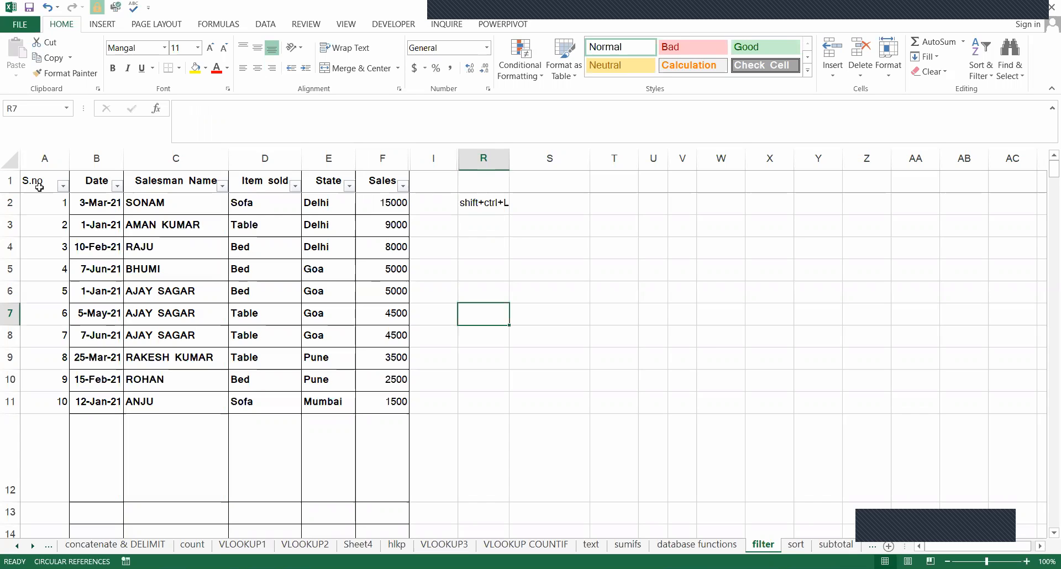
# Select the header cells A1:F1 and remove the filter from the table.
pyautogui.press('Left')
pyautogui.press('Up')
pyautogui.press('Left')
pyautogui.press('Left')
pyautogui.press('Left')
pyautogui.press('Left')
pyautogui.hotkey('ctrl', 'Up')
pyautogui.press('Left')
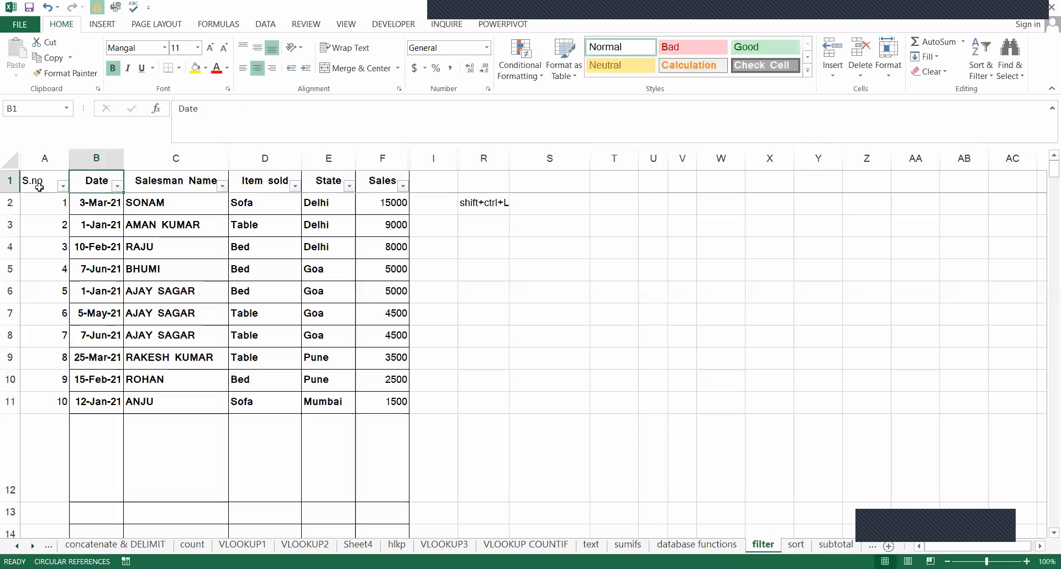
pyautogui.press('Left')
pyautogui.hotkey('ctrl', 'shift', 'Right')
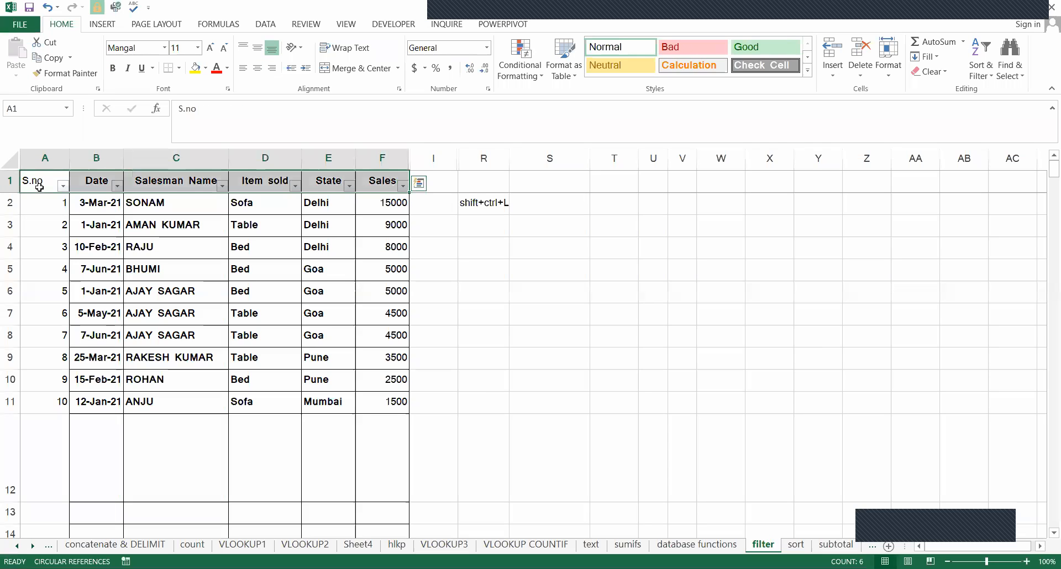
pyautogui.hotkey('ctrl', 'q')
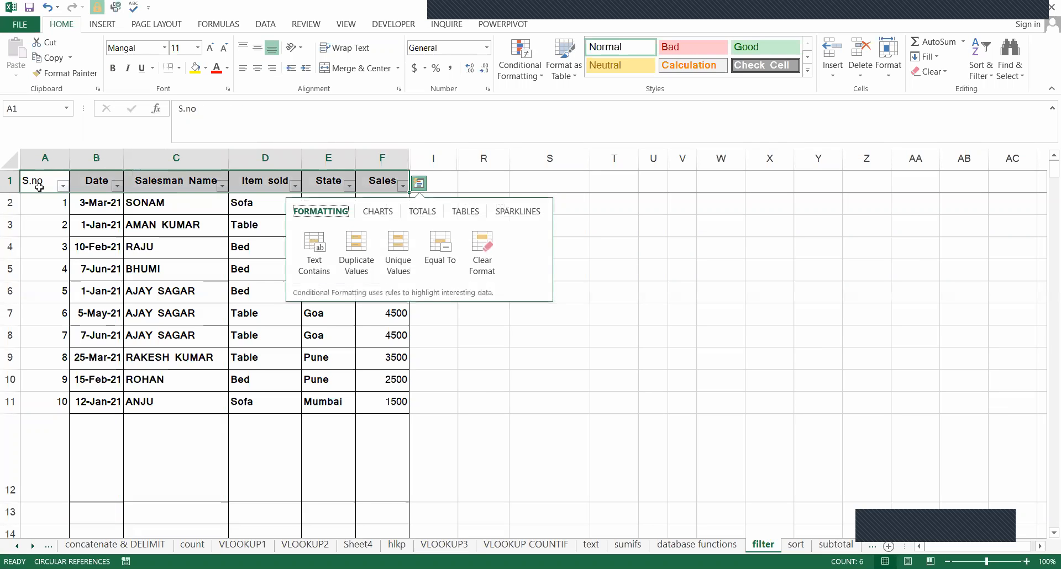
pyautogui.hotkey('ctrl', 'shift', 'l')
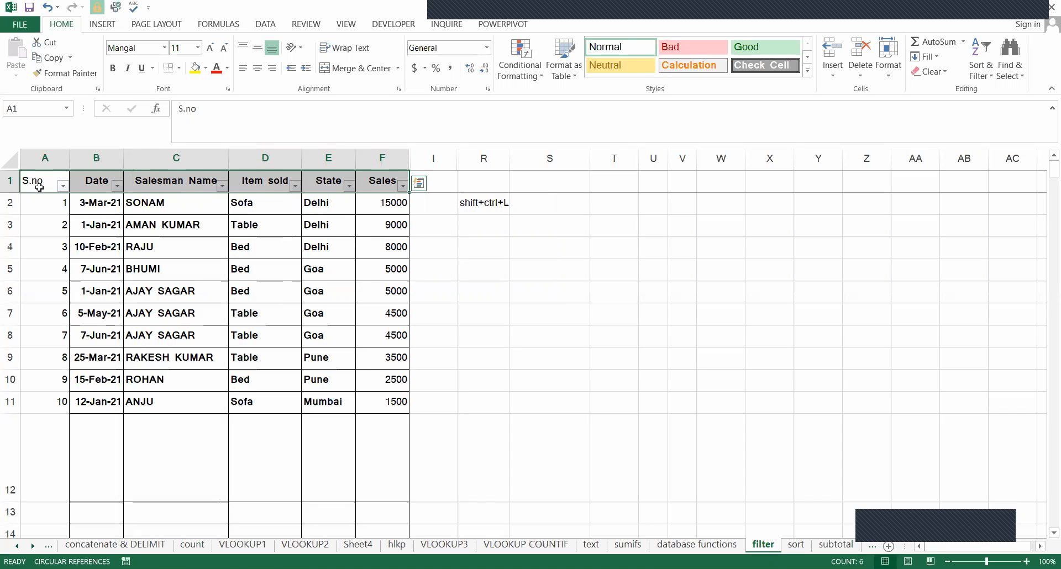
pyautogui.hotkey('ctrl', 'shift', 'l')
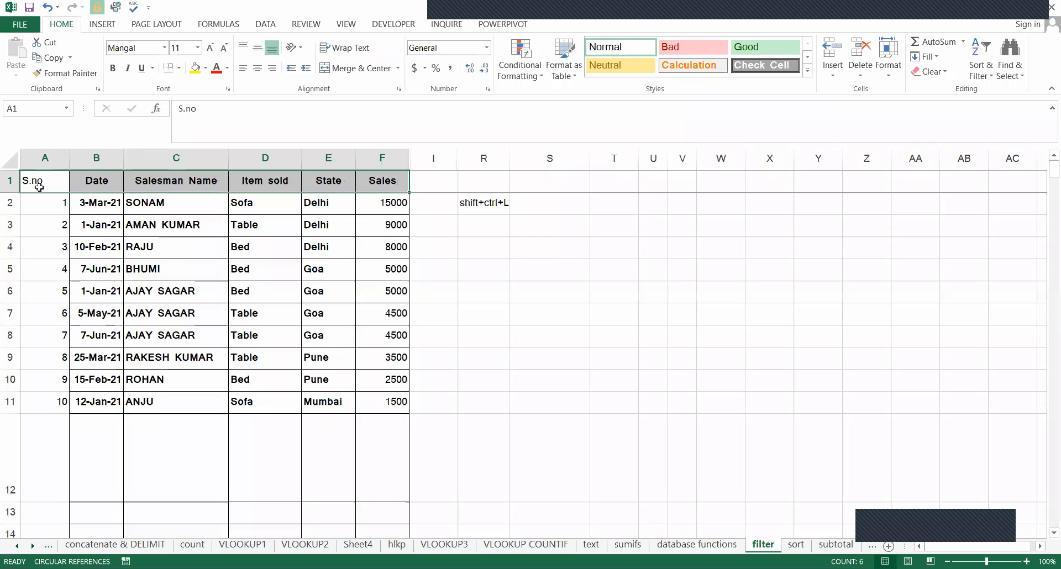
pyautogui.hotkey('ctrl', 'shift', 'l')
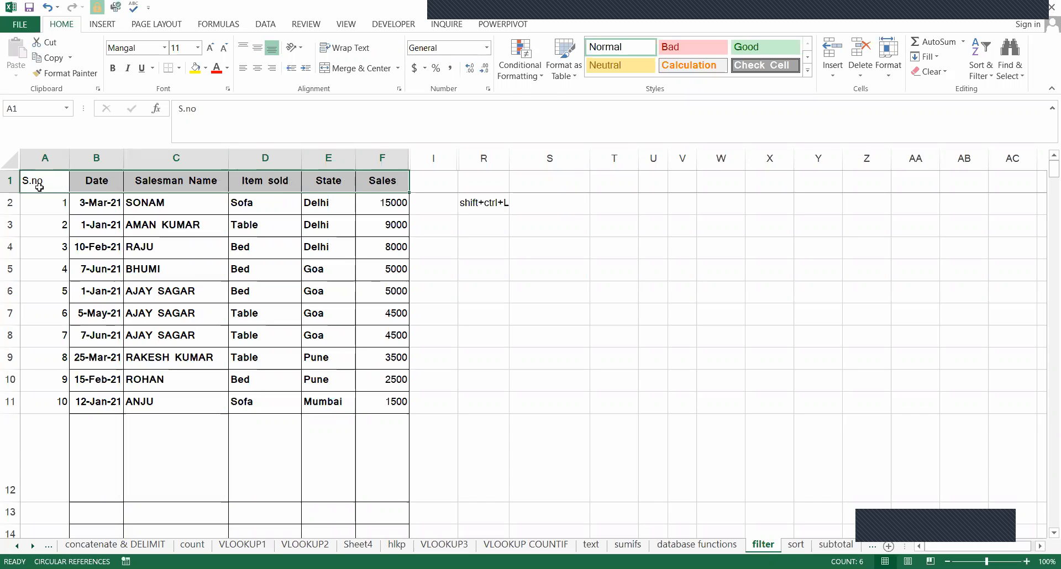
pyautogui.click(39, 185)
pyautogui.hotkey('ctrl', 'shift', 'l')
# Apply the Filter command to the header cells A1:F1, from S.no to Sales.
pyautogui.moveTo(43, 182); pyautogui.dragTo(387, 185)
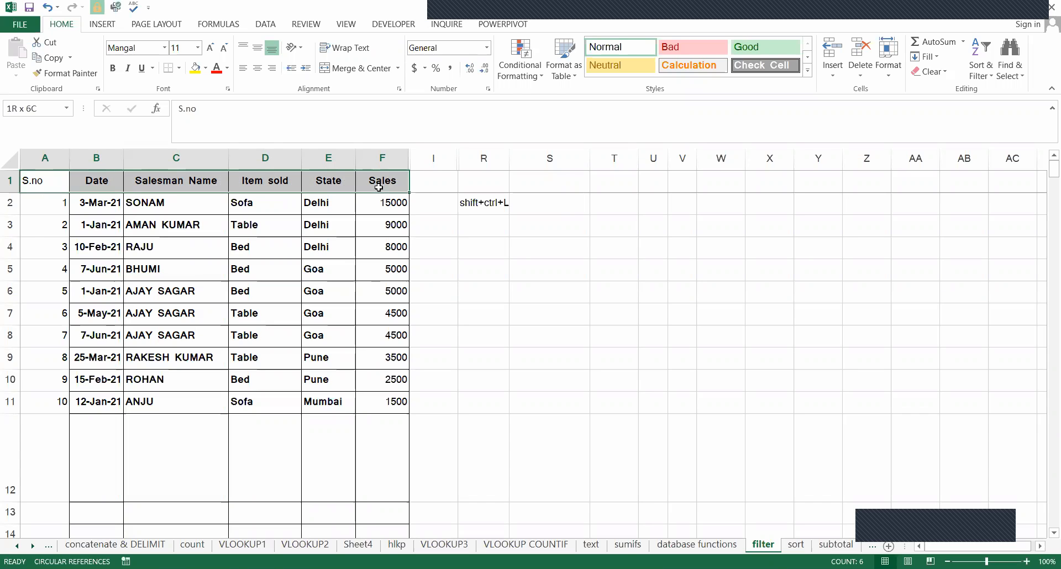
pyautogui.click(268, 24)
pyautogui.click(344, 55)
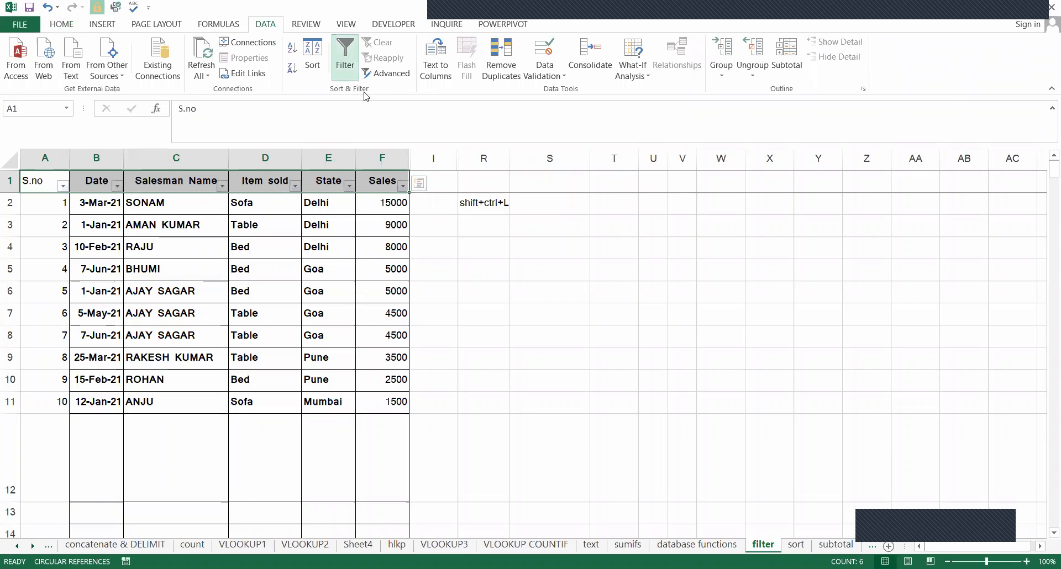
pyautogui.click(519, 221)
# Examine the sorting and filtering options offered for the Sales column.
pyautogui.click(393, 183)
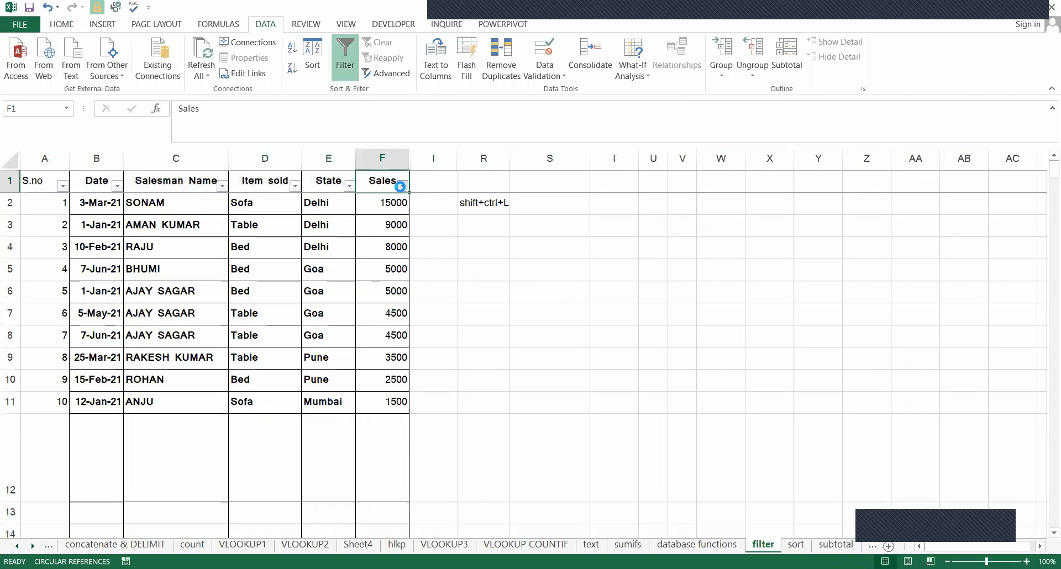
pyautogui.click(403, 186)
pyautogui.press('Escape')
pyautogui.press('Down')
pyautogui.press('Up')
pyautogui.press('Left')
pyautogui.press('Left')
pyautogui.press('Right')
pyautogui.press('Right')
pyautogui.press('Right')
pyautogui.press('Left')
pyautogui.click(403, 186)
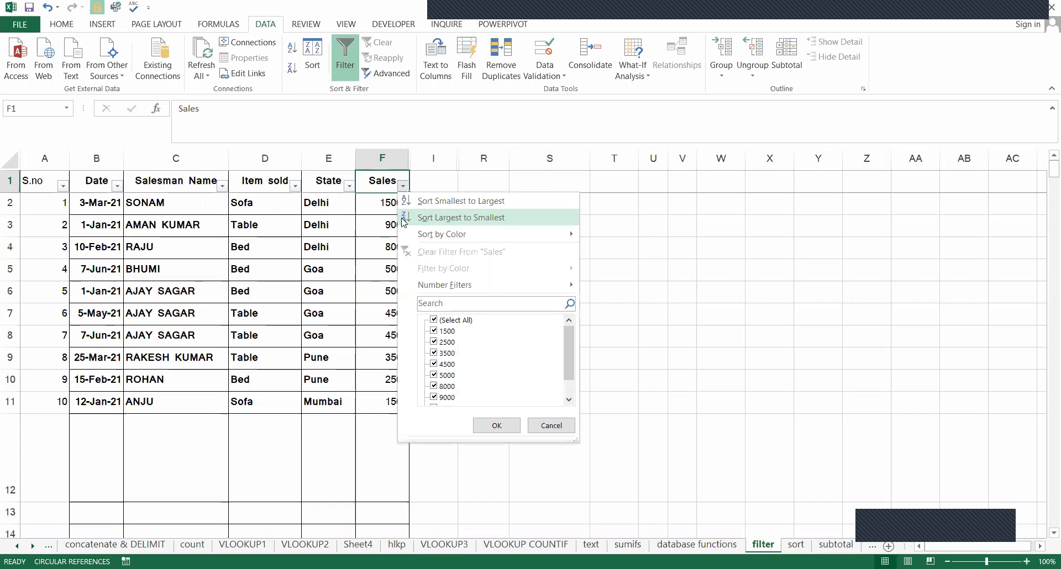
pyautogui.press('Down')
pyautogui.press('Down')
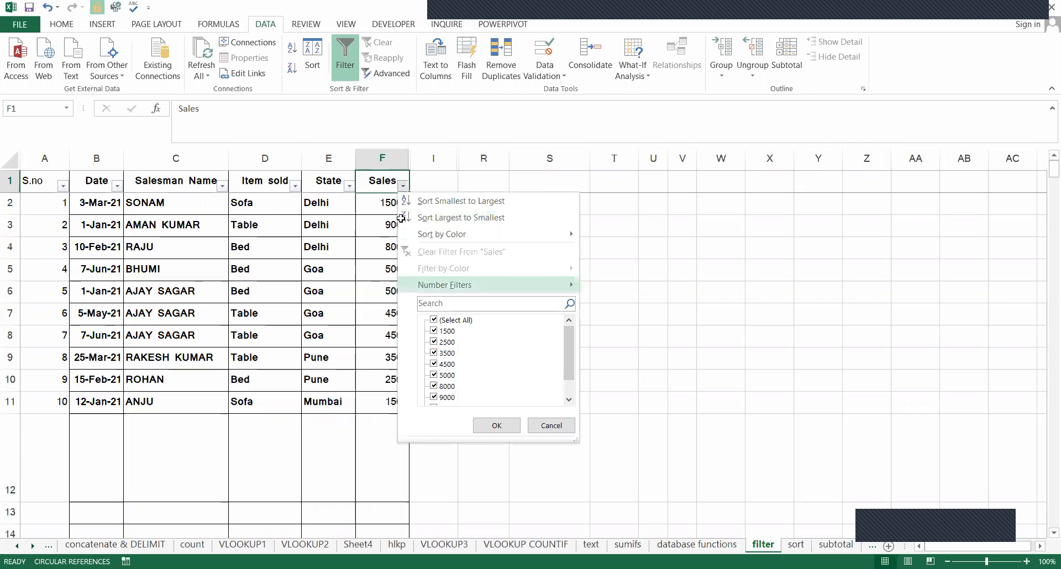
pyautogui.press('Escape')
pyautogui.hotkey('alt', 'Down')
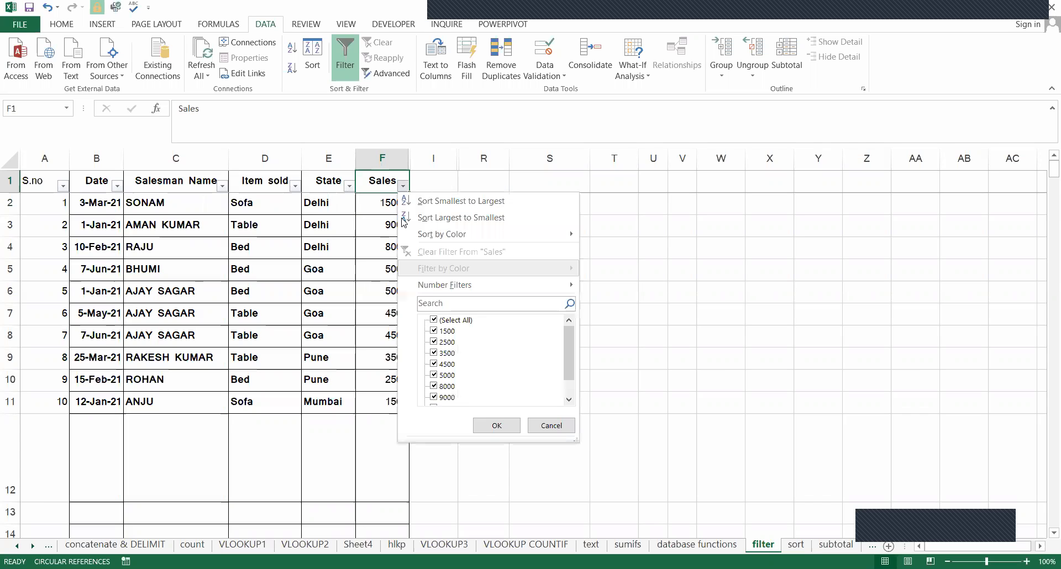
pyautogui.press('Down')
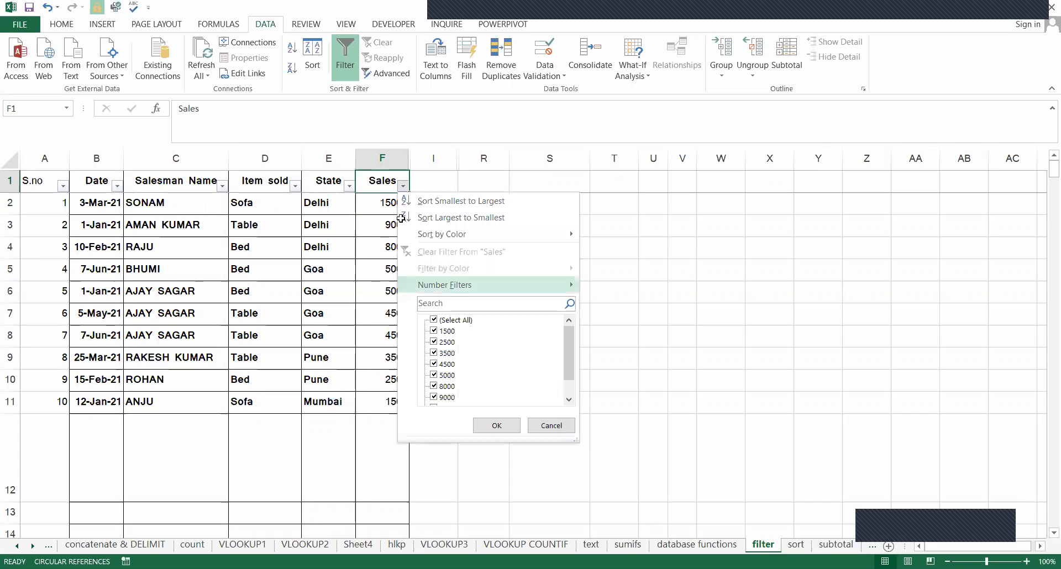
pyautogui.press('Escape')
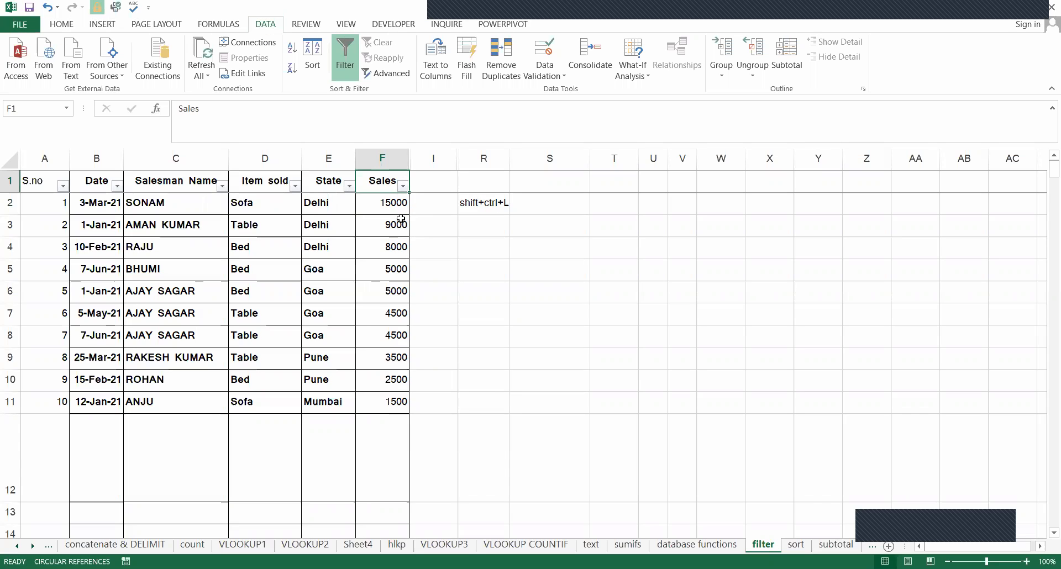
# Filter the Sales column with a number filter for values greater than 5000.
pyautogui.hotkey('alt', 'Down')
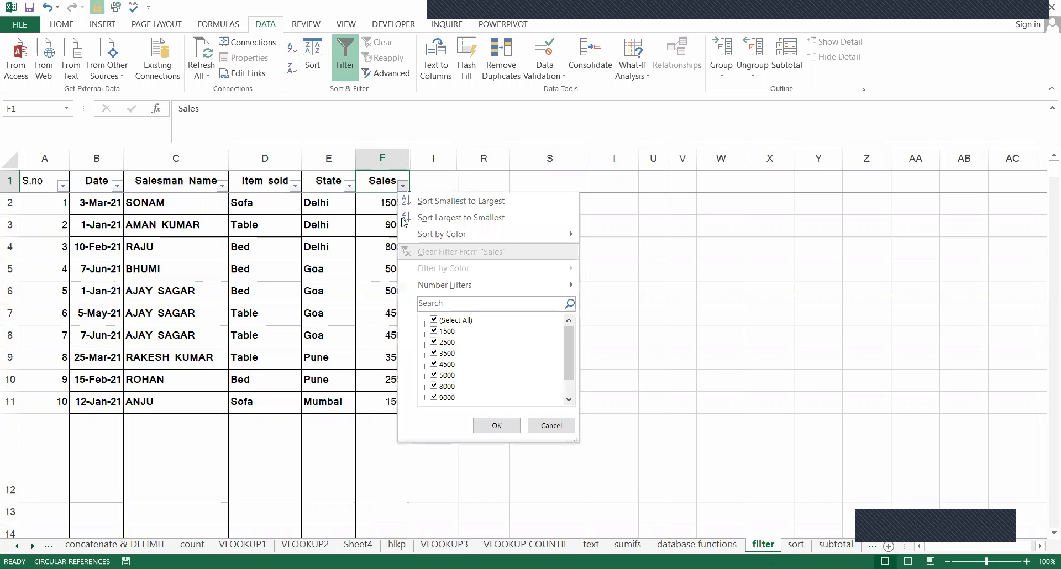
pyautogui.press('Down')
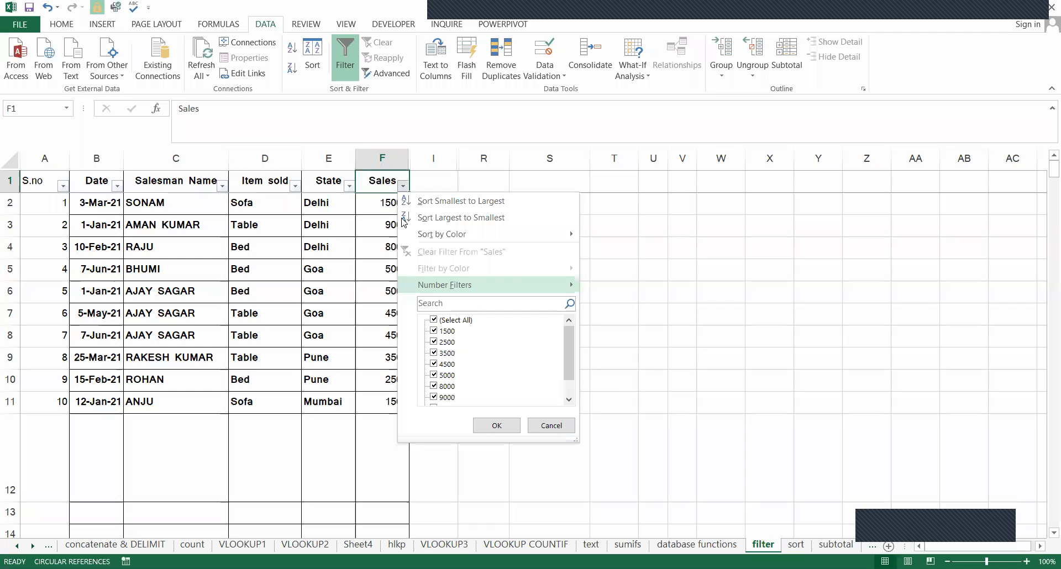
pyautogui.press('Right')
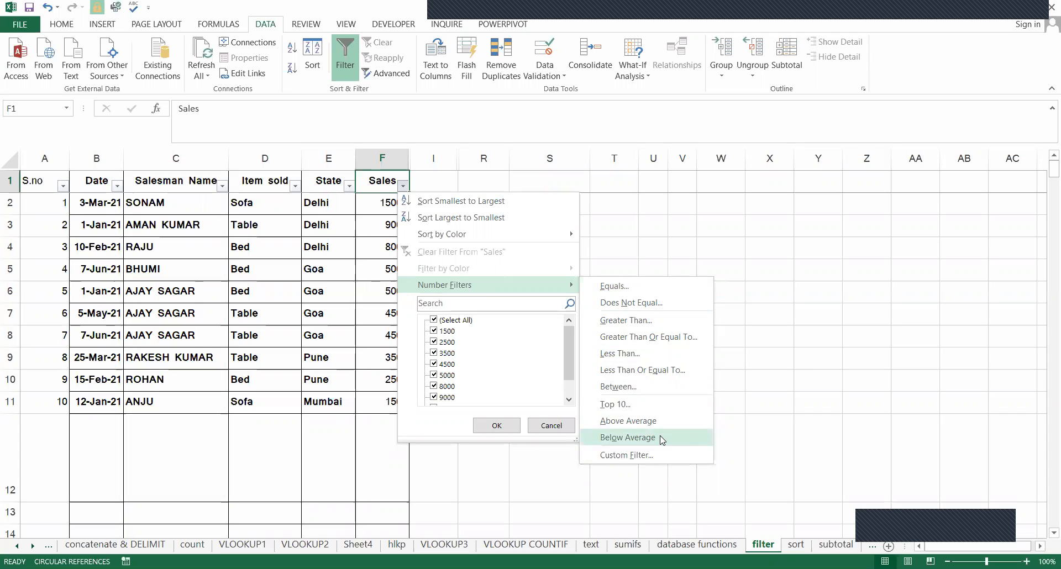
pyautogui.click(646, 322)
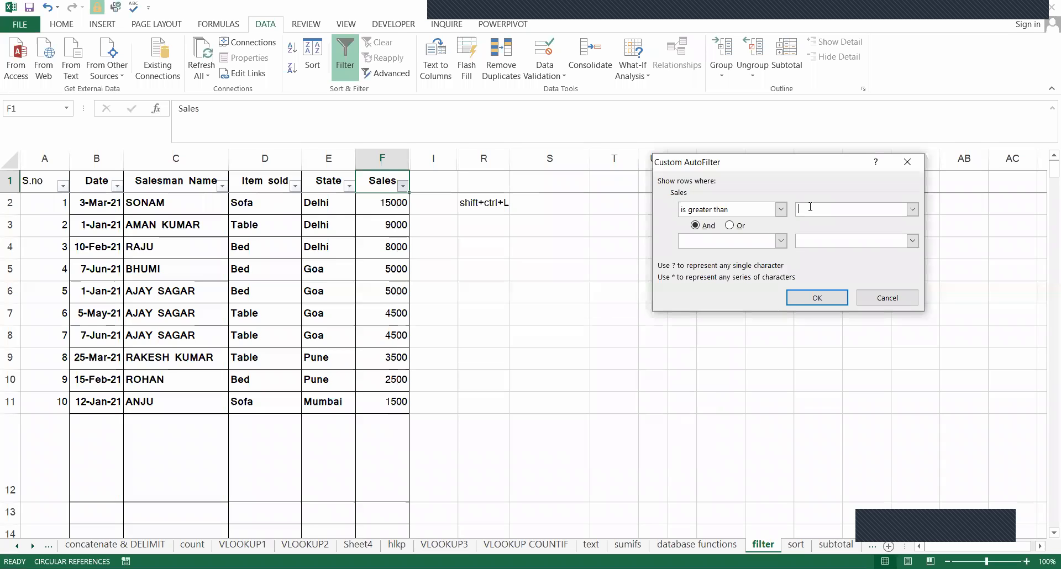
pyautogui.write('5000')
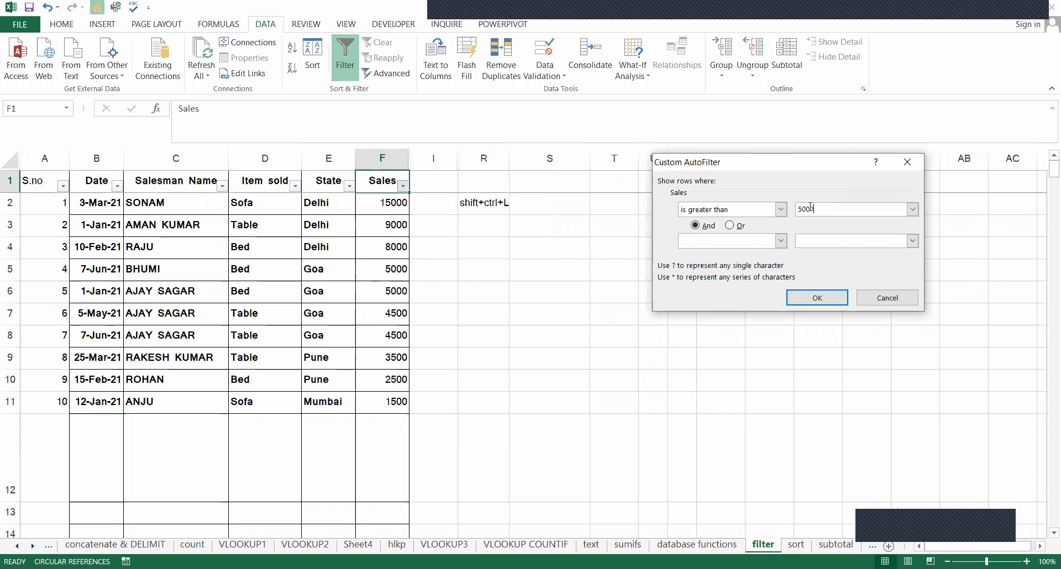
pyautogui.press('Return')
pyautogui.click(393, 205)
pyautogui.click(385, 231)
pyautogui.click(384, 252)
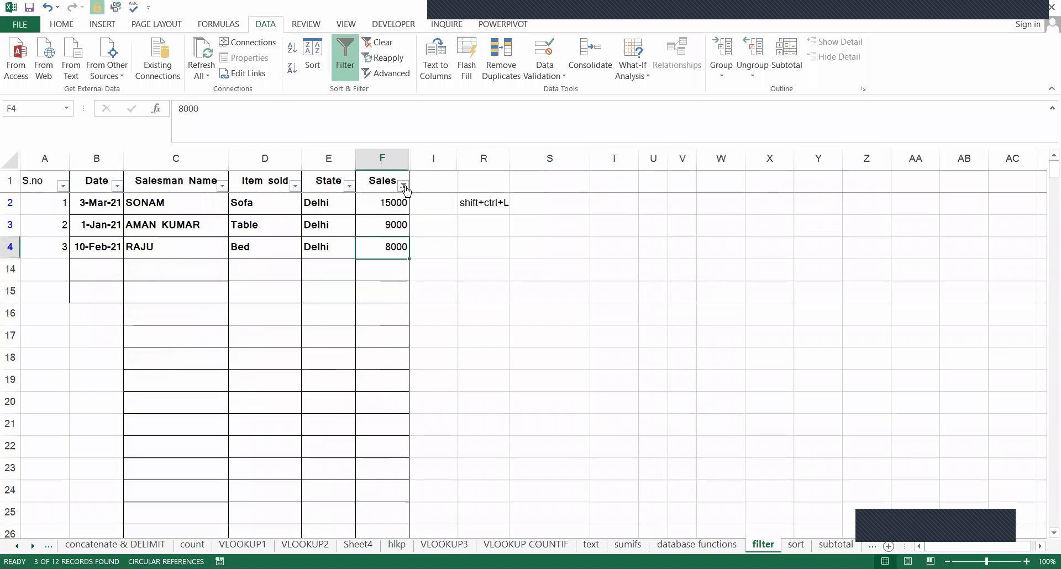
# Clear the filter from the Sales column and undo the clearing.
pyautogui.click(404, 187)
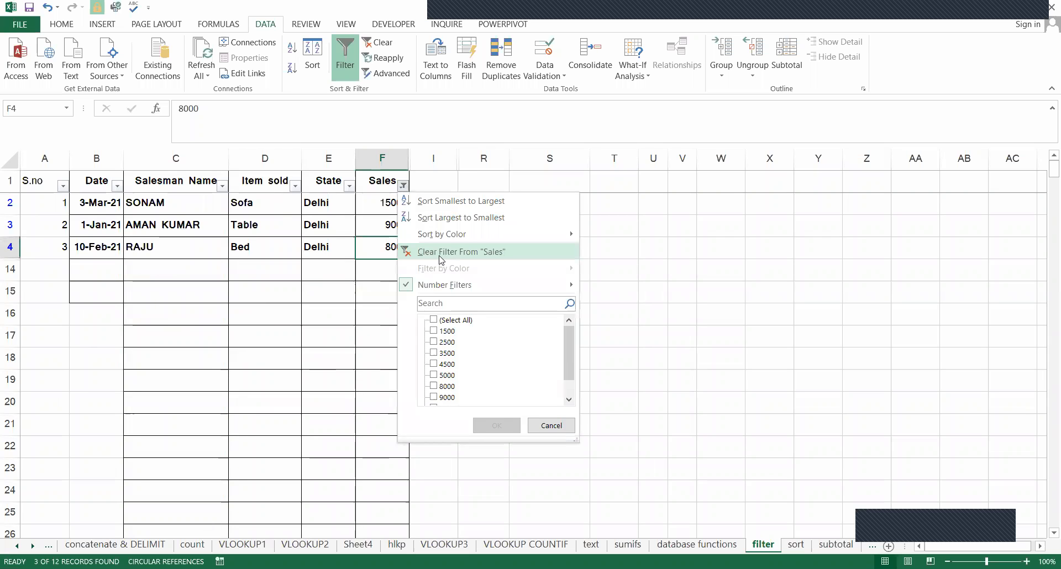
pyautogui.click(442, 252)
pyautogui.click(403, 186)
pyautogui.hotkey('ctrl', 'shift', 'l')
pyautogui.hotkey('ctrl', 'z')
# Enter the note "alt+dfs" in cell R3.
pyautogui.press('Down')
pyautogui.press('Down')
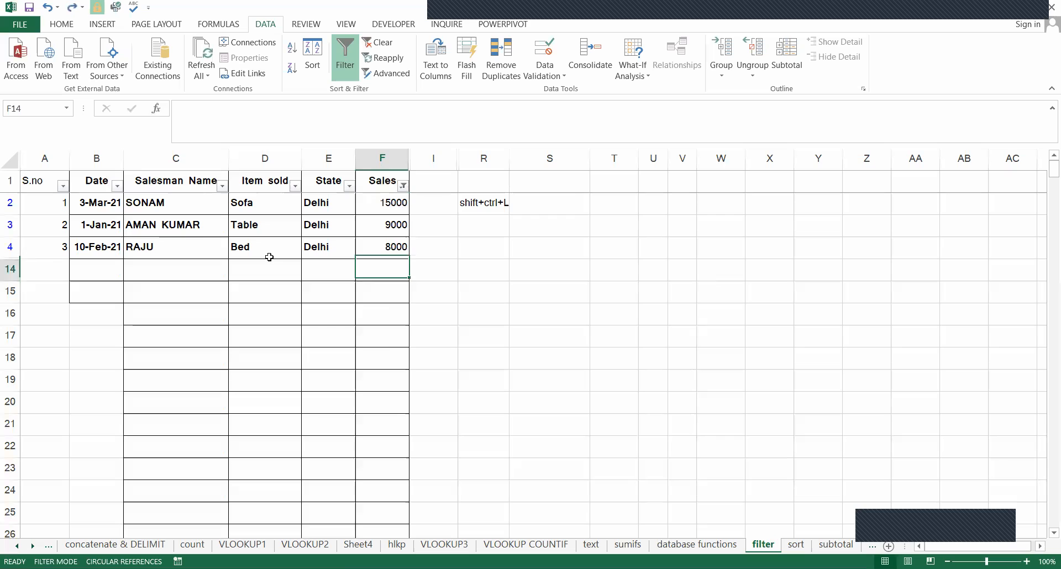
pyautogui.press('Up')
pyautogui.press('Up')
pyautogui.press('Up')
pyautogui.press('Up')
pyautogui.press('Right')
pyautogui.press('Down')
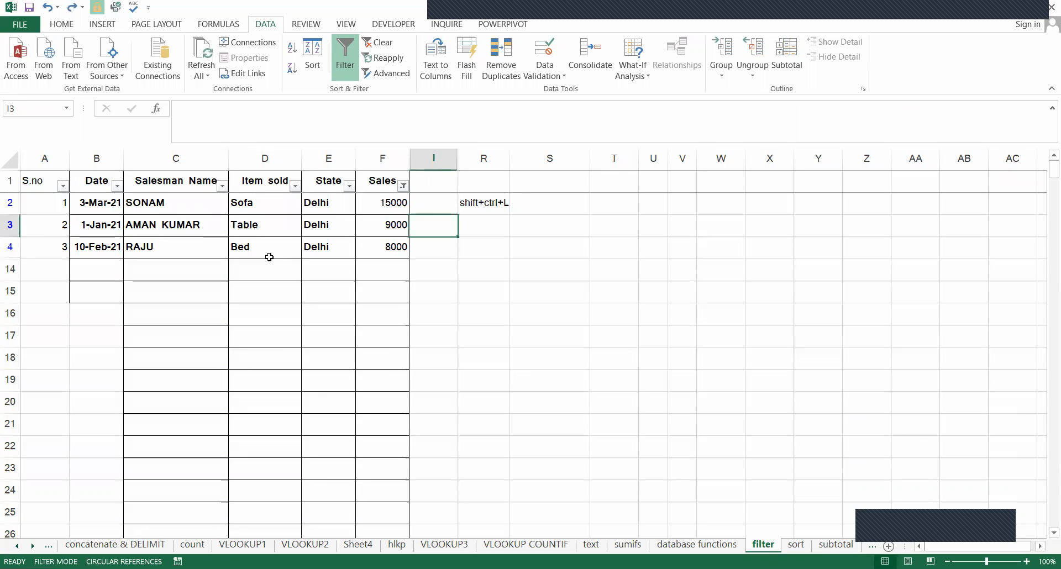
pyautogui.press('Right')
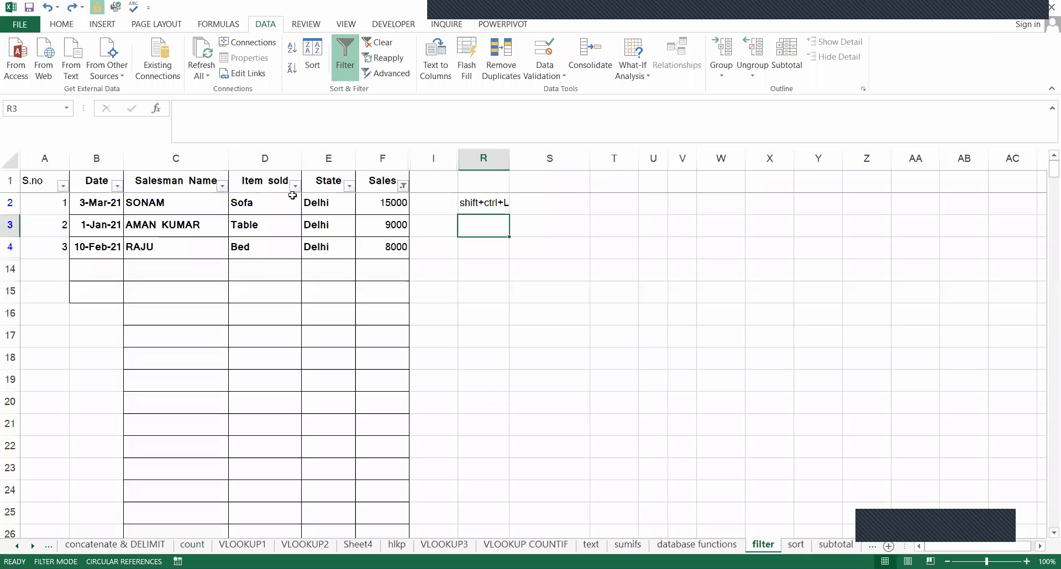
pyautogui.write('alt')
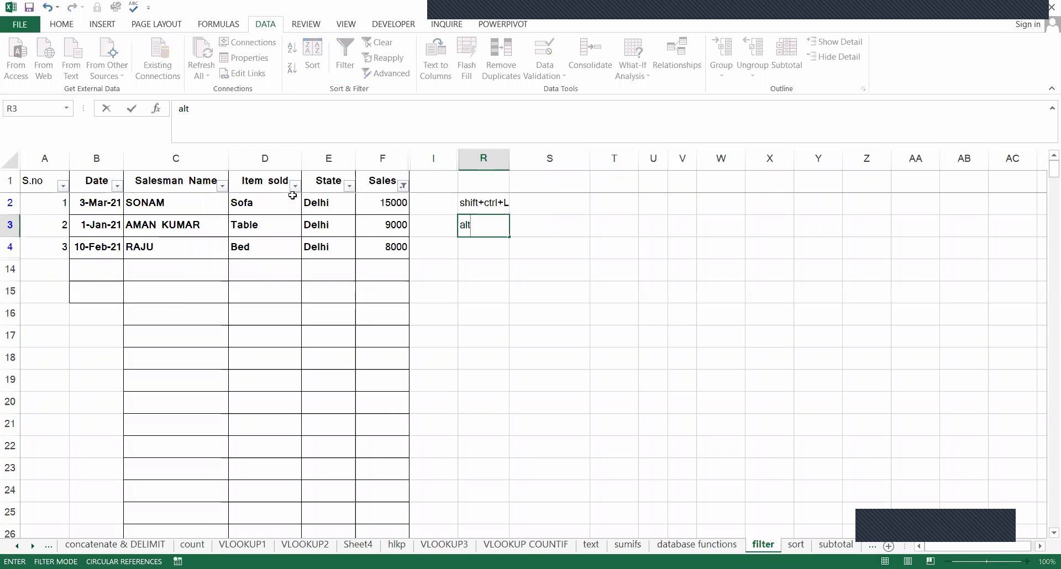
pyautogui.write('+dfs')
pyautogui.hotkey('ctrl', 'Return')
pyautogui.press('Left')
pyautogui.press('Left')
pyautogui.press('Left')
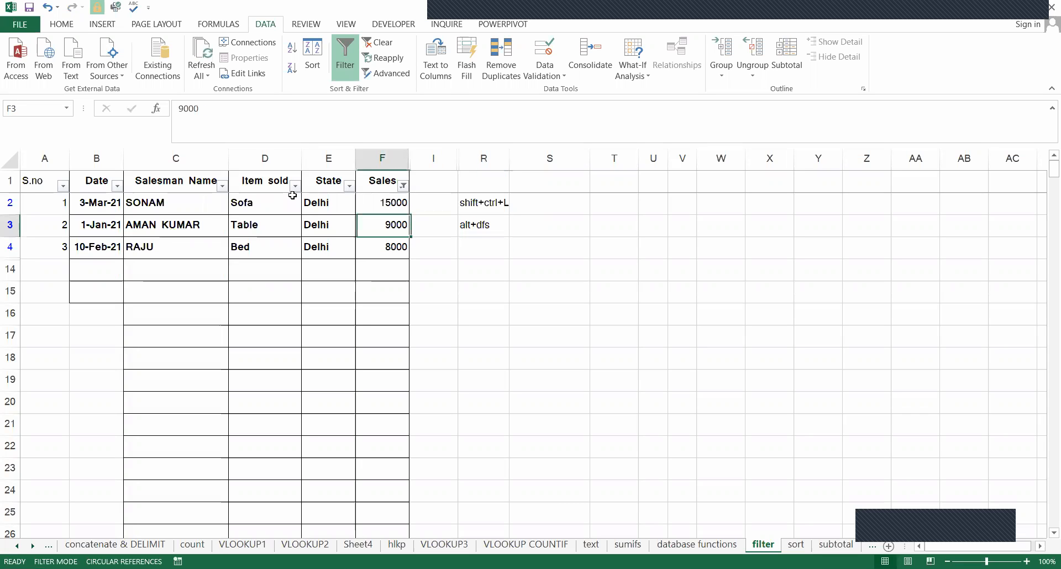
pyautogui.press('Up')
pyautogui.press('Up')
pyautogui.press('Right')
pyautogui.press('Right')
pyautogui.press('Right')
pyautogui.press('Down')
pyautogui.press('Down')
pyautogui.press('Up')
pyautogui.press('Left')
pyautogui.press('Right')
pyautogui.press('Left')
pyautogui.press('Right')
pyautogui.press('Right')
pyautogui.press('Right')
# Clear the active filter of the whole table and restore it with Undo.
pyautogui.press('alt')
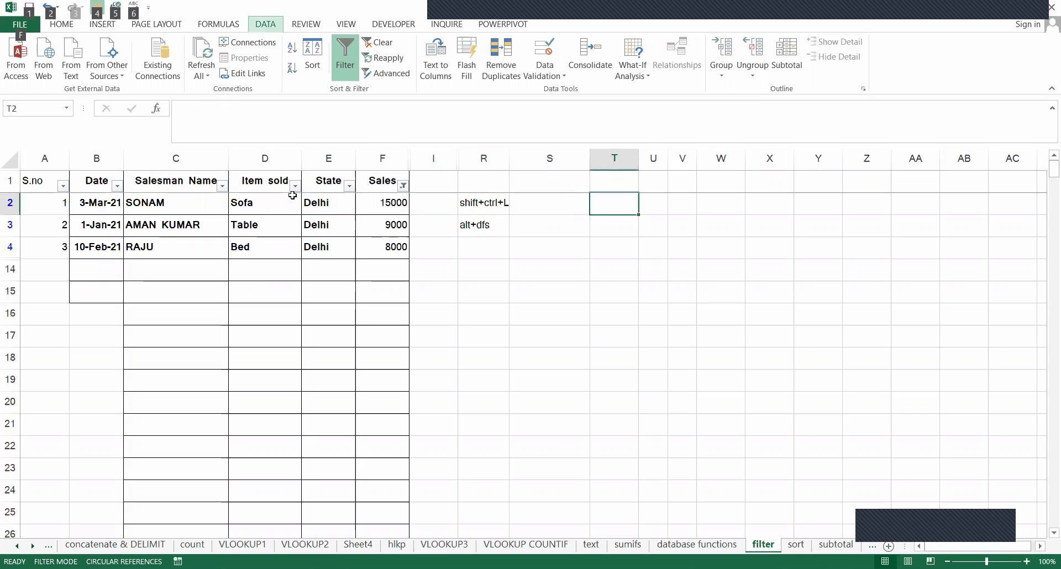
pyautogui.press('Left')
pyautogui.press('Left')
pyautogui.press('Left')
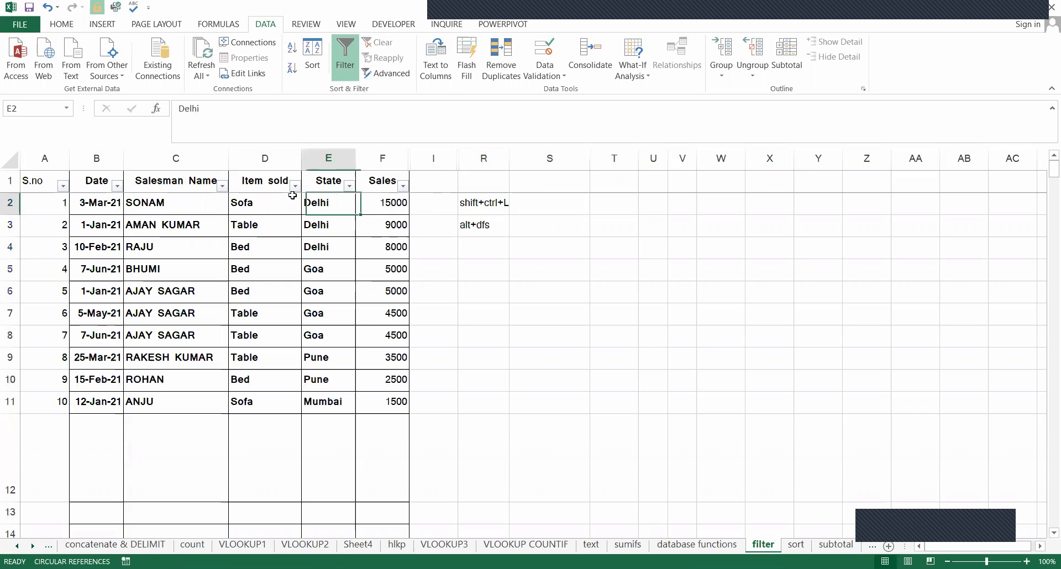
pyautogui.press('Up')
pyautogui.press('Right')
pyautogui.press('Left')
pyautogui.press('Right')
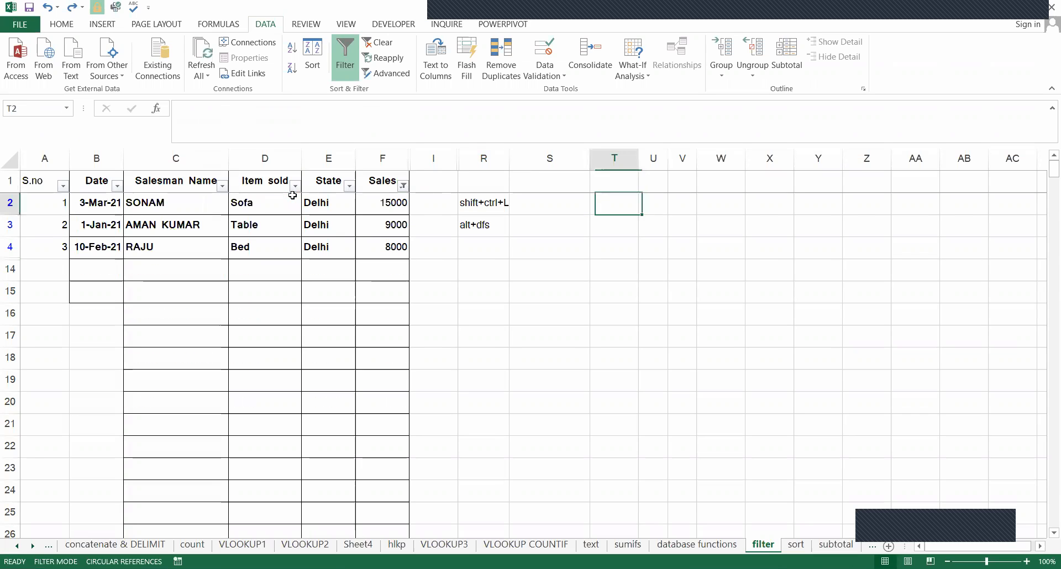
# Select the Sales header cell F1 and clear the filter from the Sales column.
pyautogui.press('Left')
pyautogui.press('Left')
pyautogui.press('Left')
pyautogui.press('Left')
pyautogui.press('Up')
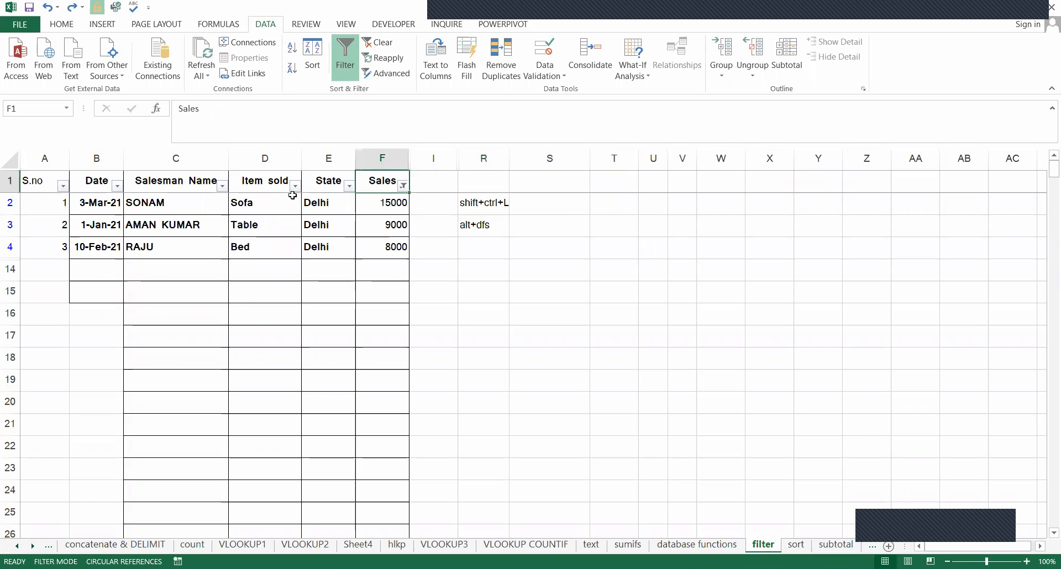
pyautogui.hotkey('alt', 'd')
pyautogui.press('f')
pyautogui.press('s')
pyautogui.hotkey('alt', 'Down')
pyautogui.press('Down')
pyautogui.press('Down')
pyautogui.press('Down')
pyautogui.press('Down')
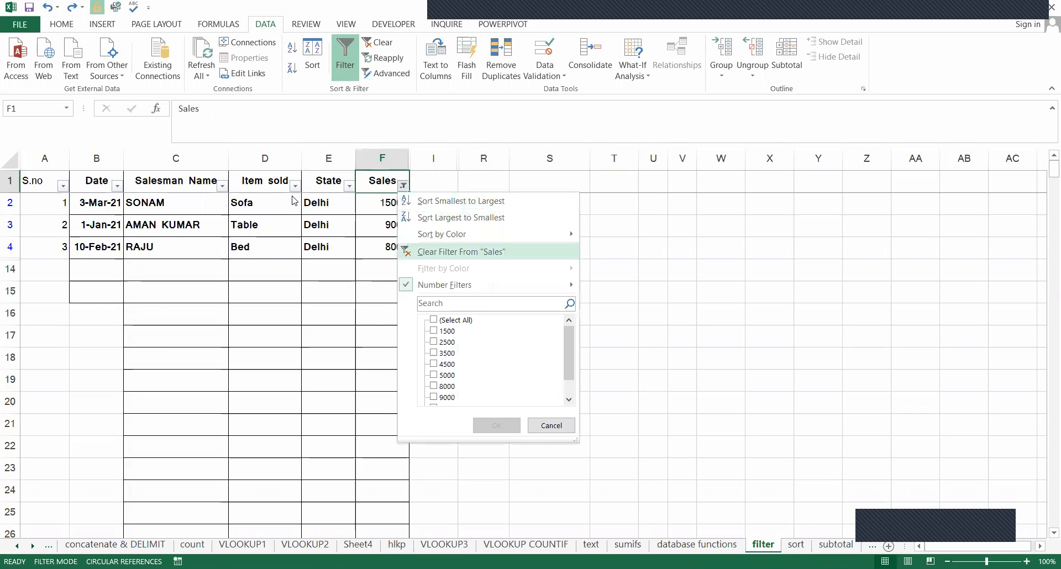
pyautogui.press('Return')
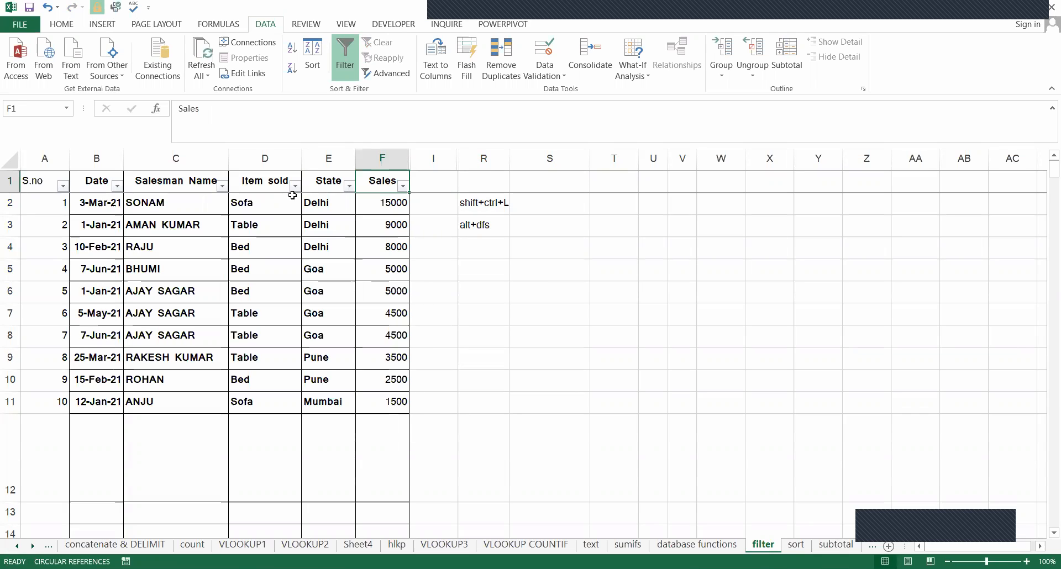
pyautogui.press('Down')
pyautogui.press('Up')
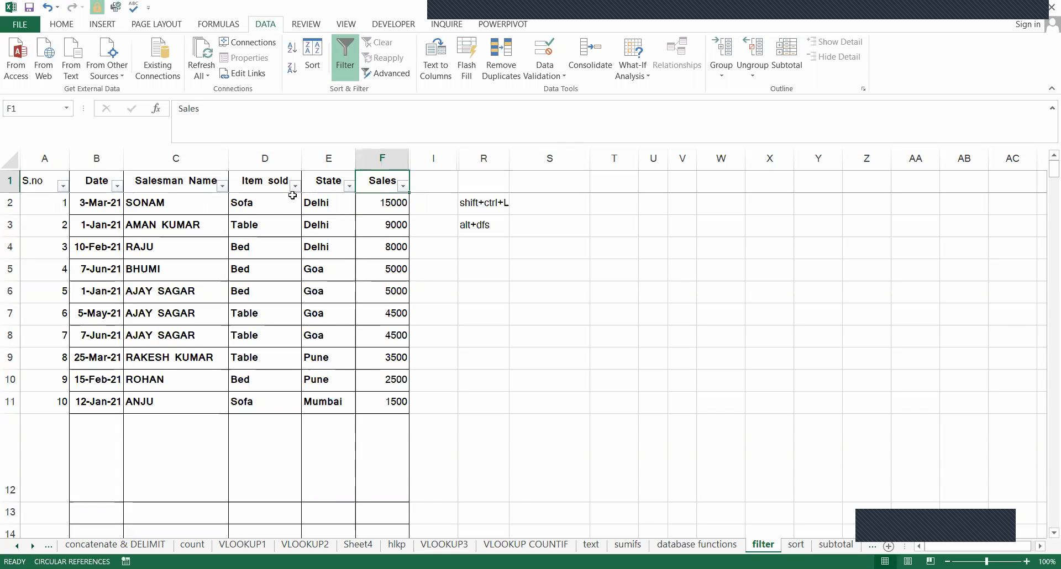
# Undo the last filter clearing and clear the filter from the Sales column again.
pyautogui.hotkey('ctrl', 'z')
pyautogui.press('alt')
pyautogui.press('a')
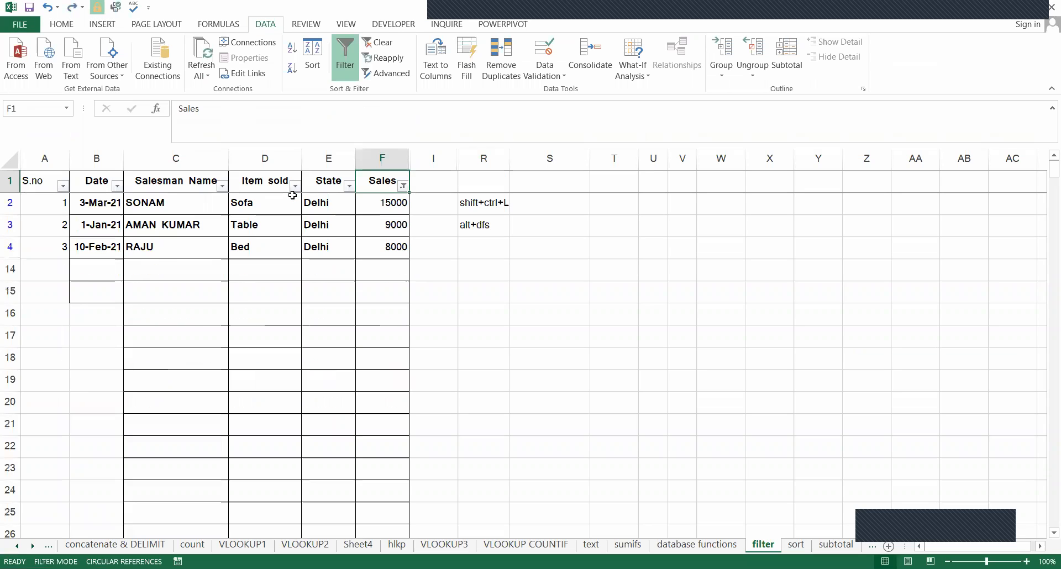
pyautogui.hotkey('alt', 'Down')
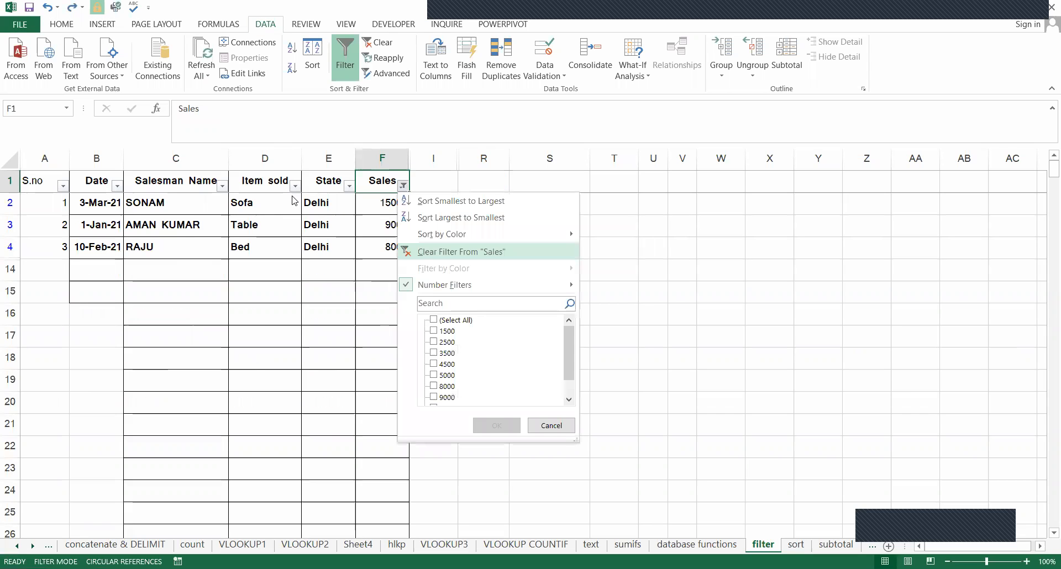
pyautogui.press('Return')
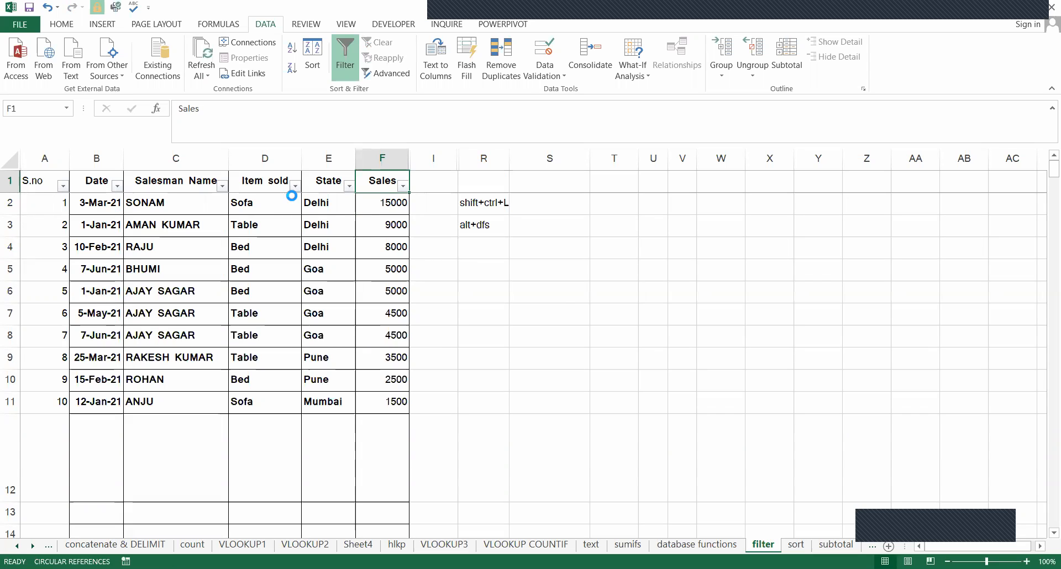
# Filter the Sales column with a number filter for values less than 5000.
pyautogui.hotkey('alt', 'Down')
pyautogui.press('Down')
pyautogui.press('Down')
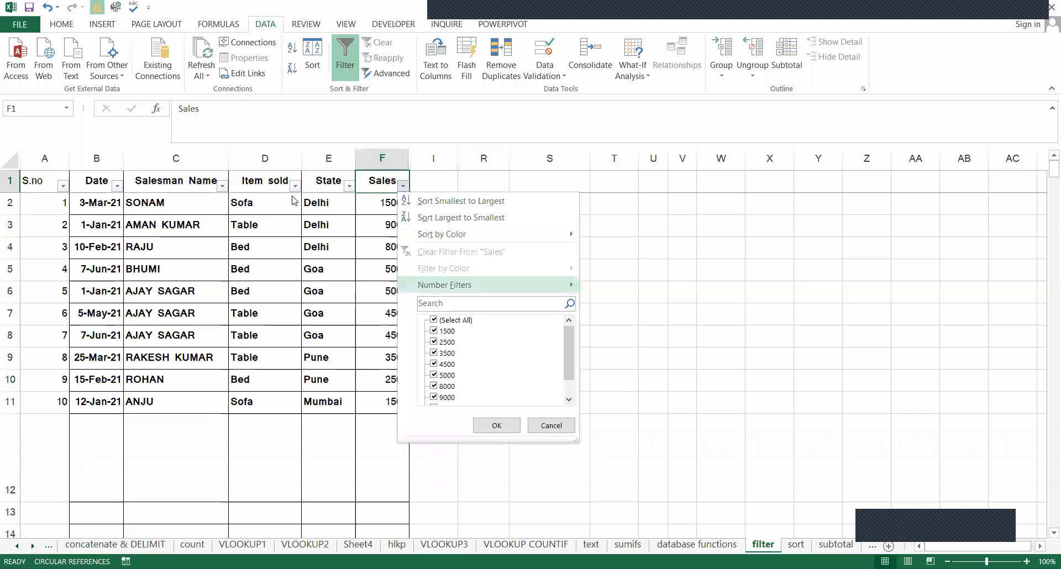
pyautogui.press('Right')
pyautogui.press('Down')
pyautogui.press('Down')
pyautogui.press('Down')
pyautogui.press('Down')
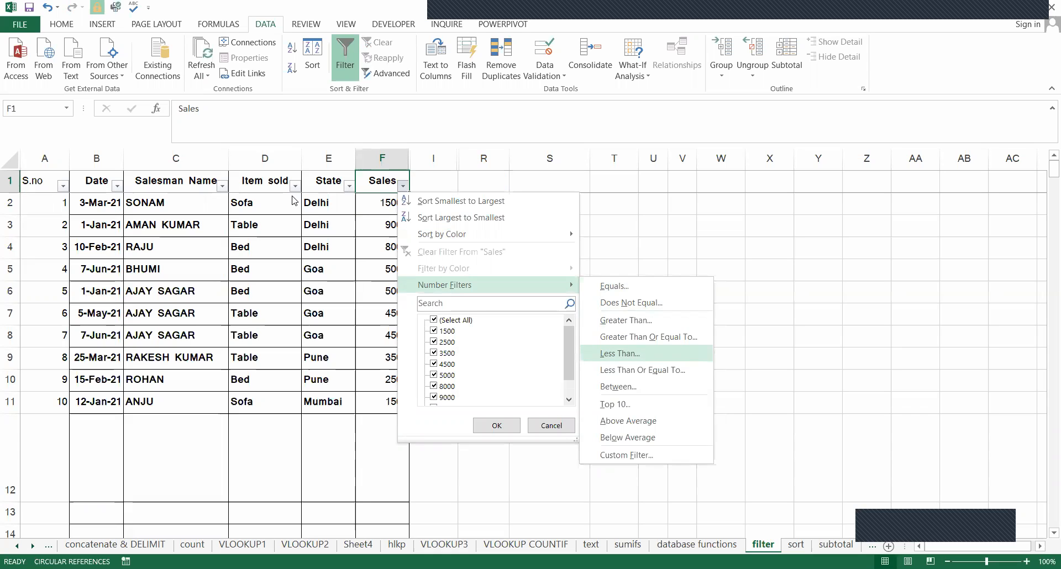
pyautogui.press('Return')
pyautogui.write('5000')
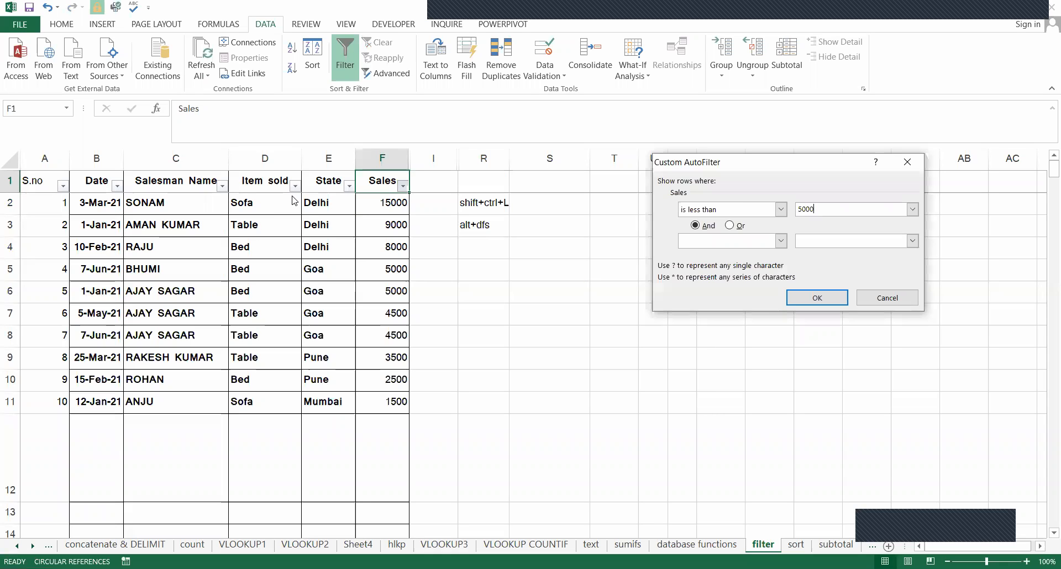
pyautogui.press('Return')
# Check the Sales values in the filtered rows and return to the Sales header cell.
pyautogui.press('Down')
pyautogui.press('Down')
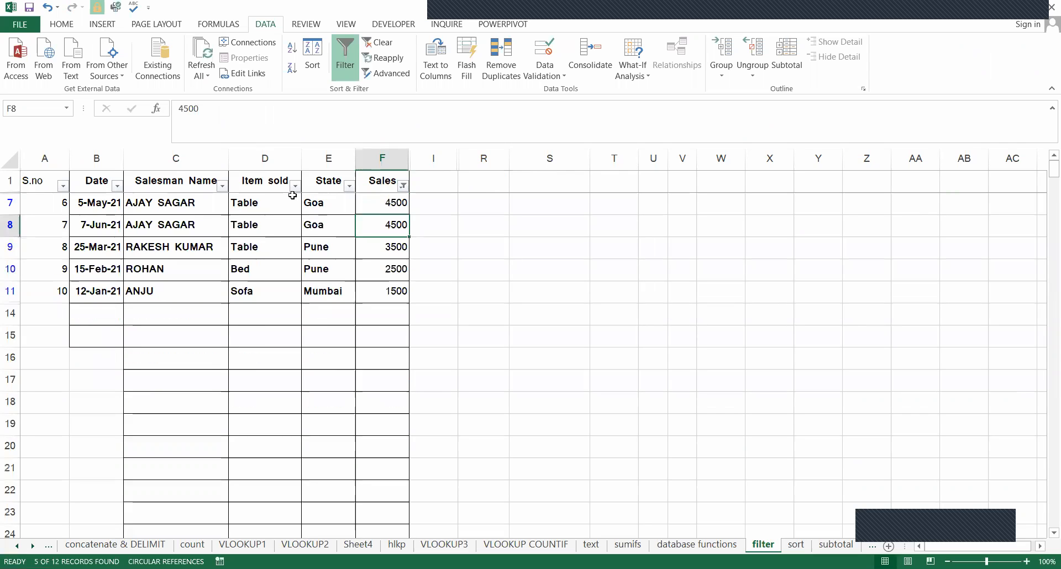
pyautogui.press('Down')
pyautogui.press('Down')
pyautogui.press('Down')
pyautogui.press('Up')
pyautogui.press('Up')
pyautogui.press('Up')
pyautogui.press('Up')
pyautogui.press('Up')
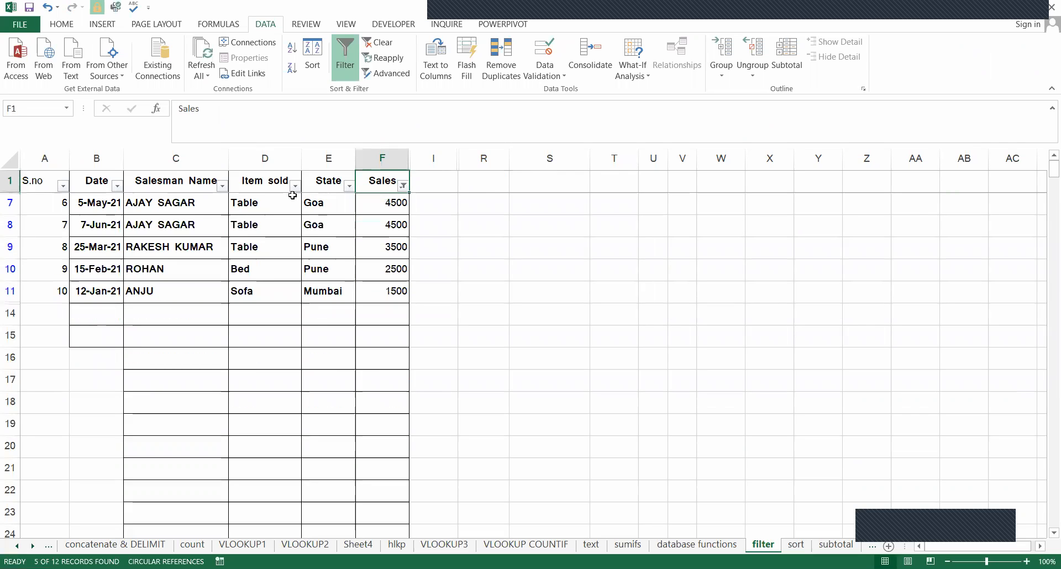
# Clear the less-than filter so that every row of the table is listed.
pyautogui.press('alt')
pyautogui.press('a')
pyautogui.press('c')
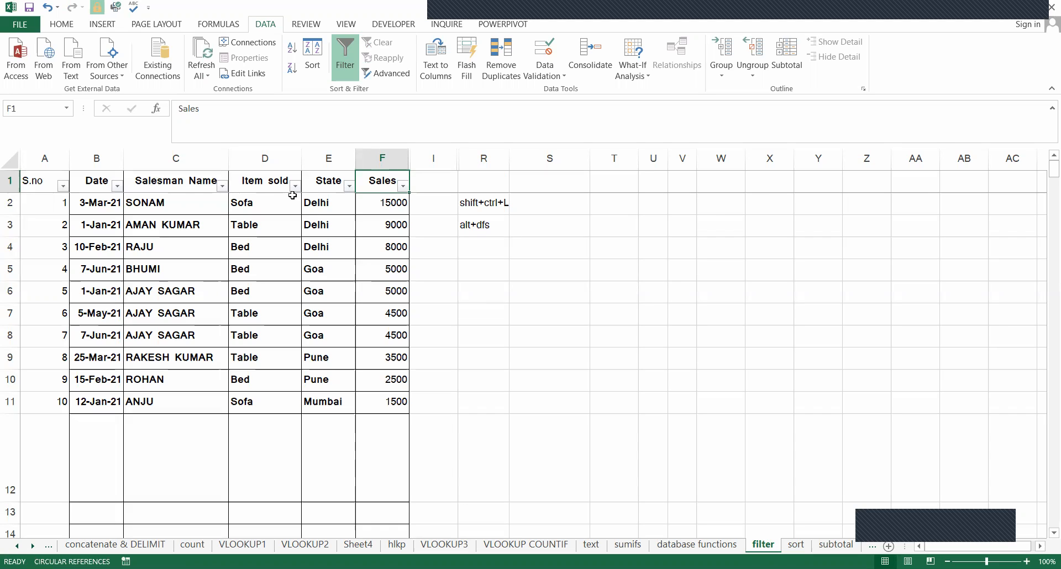
pyautogui.press('Left')
pyautogui.press('Right')
pyautogui.press('Right')
pyautogui.press('Left')
pyautogui.press('Left')
pyautogui.press('Right')
pyautogui.press('Right')
pyautogui.press('Right')
pyautogui.press('Left')
pyautogui.press('Left')
# Filter the Sales column to the single value 1500 and select the filtered Sales cell.
pyautogui.hotkey('alt', 'Down')
pyautogui.press('f')
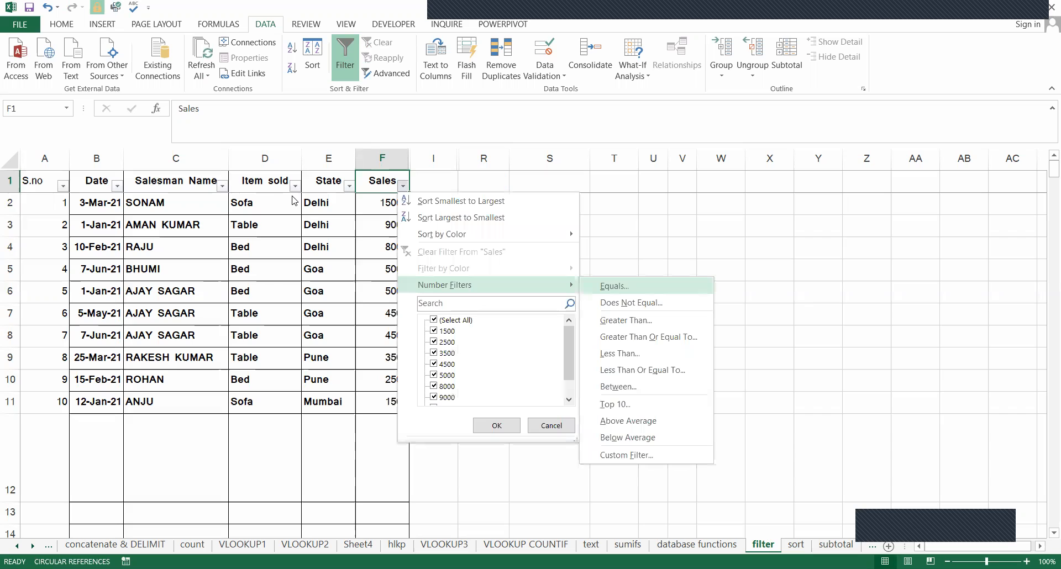
pyautogui.press('Down')
pyautogui.press('Down')
pyautogui.press('Down')
pyautogui.press('Down')
pyautogui.press('Down')
pyautogui.press('Down')
pyautogui.press('Down')
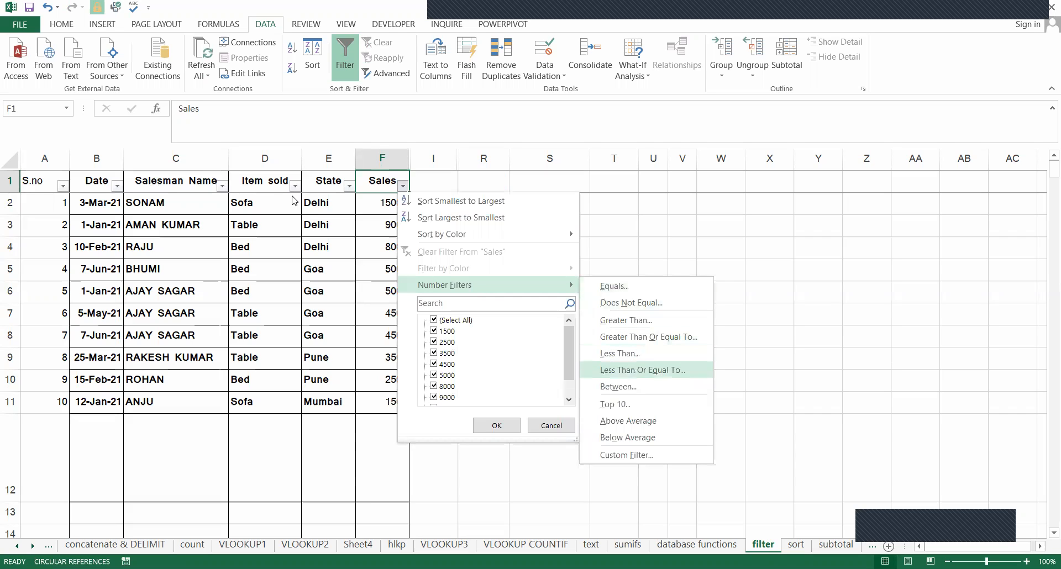
pyautogui.press('Escape')
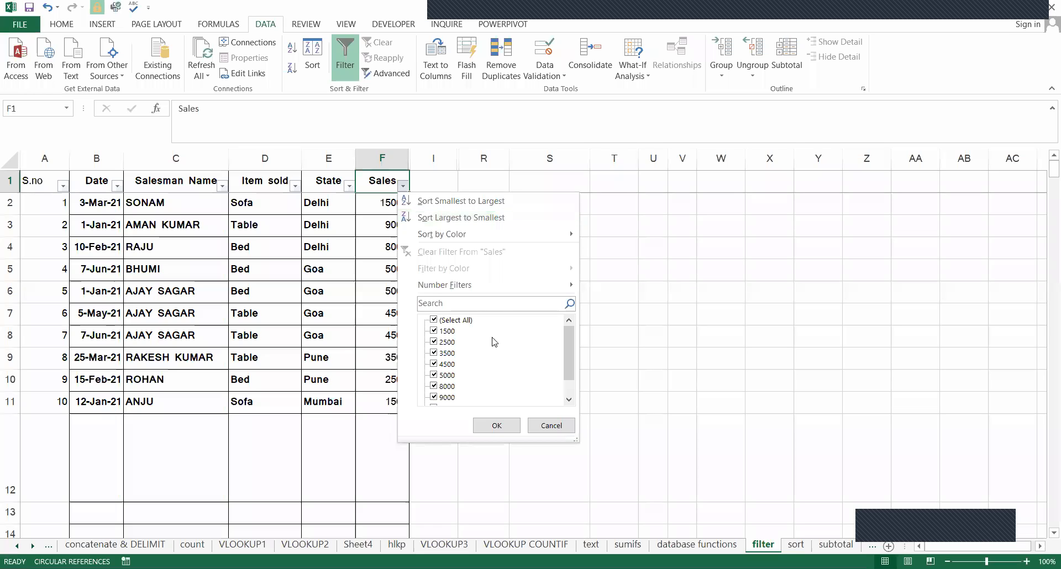
pyautogui.click(434, 320)
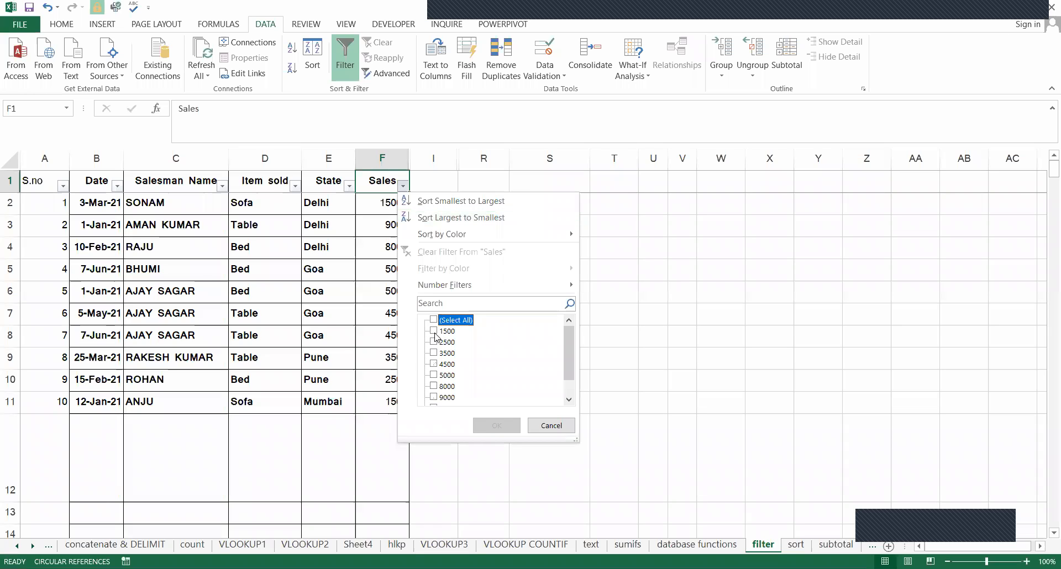
pyautogui.click(434, 331)
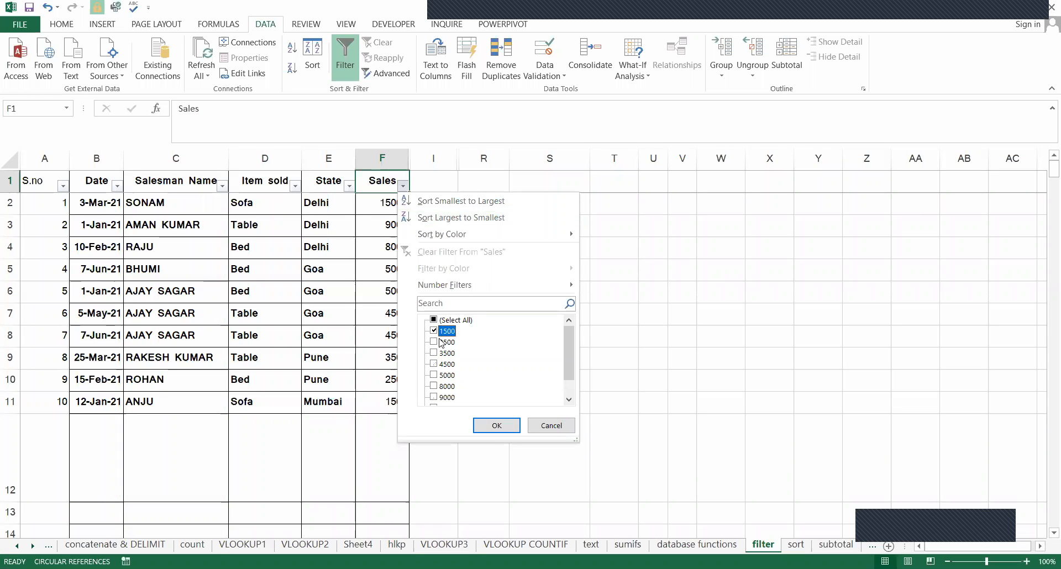
pyautogui.click(496, 430)
pyautogui.click(393, 205)
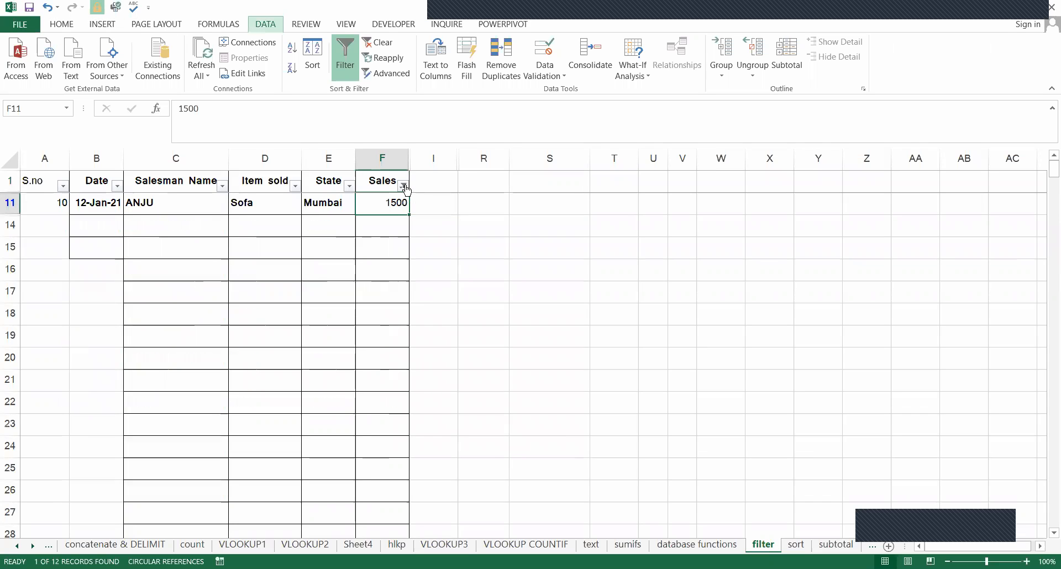
# Clear the 1500 filter so that all rows are listed and return to the Sales header cell.
pyautogui.hotkey('alt', 'd')
pyautogui.press('f')
pyautogui.press('s')
pyautogui.hotkey('ctrl', 'Up')
pyautogui.press('Left')
pyautogui.press('Right')
pyautogui.press('Left')
pyautogui.press('Left')
pyautogui.press('Right')
pyautogui.press('Left')
pyautogui.press('Left')
pyautogui.press('Left')
pyautogui.press('Left')
pyautogui.press('Right')
pyautogui.press('Right')
pyautogui.press('Right')
pyautogui.press('Left')
# Go to the Salesman Name header and look through its text filter options.
pyautogui.press('Right')
pyautogui.press('Right')
pyautogui.press('Right')
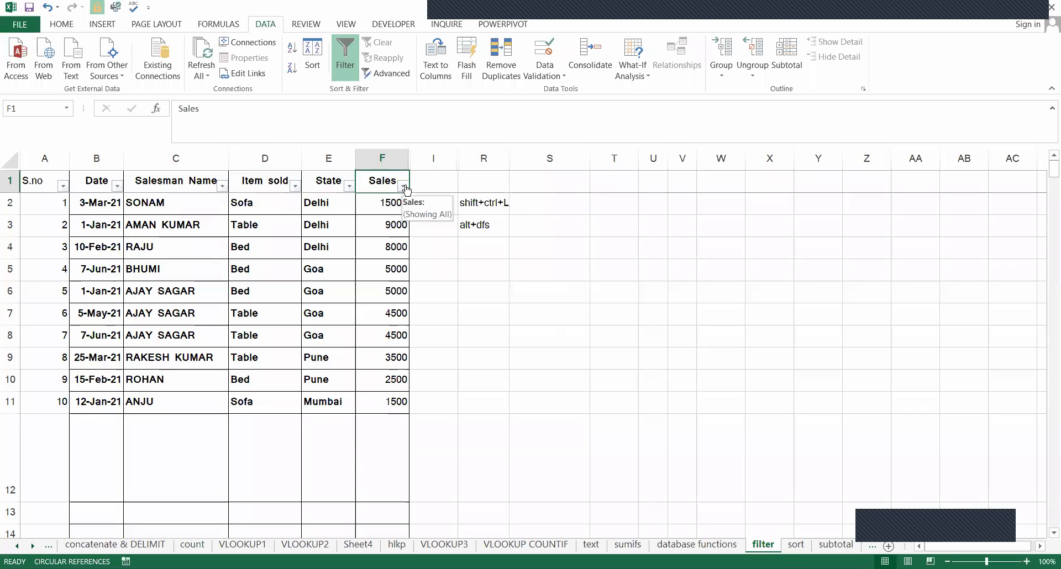
pyautogui.press('Left')
pyautogui.press('Left')
pyautogui.press('Left')
pyautogui.press('Left')
pyautogui.press('Right')
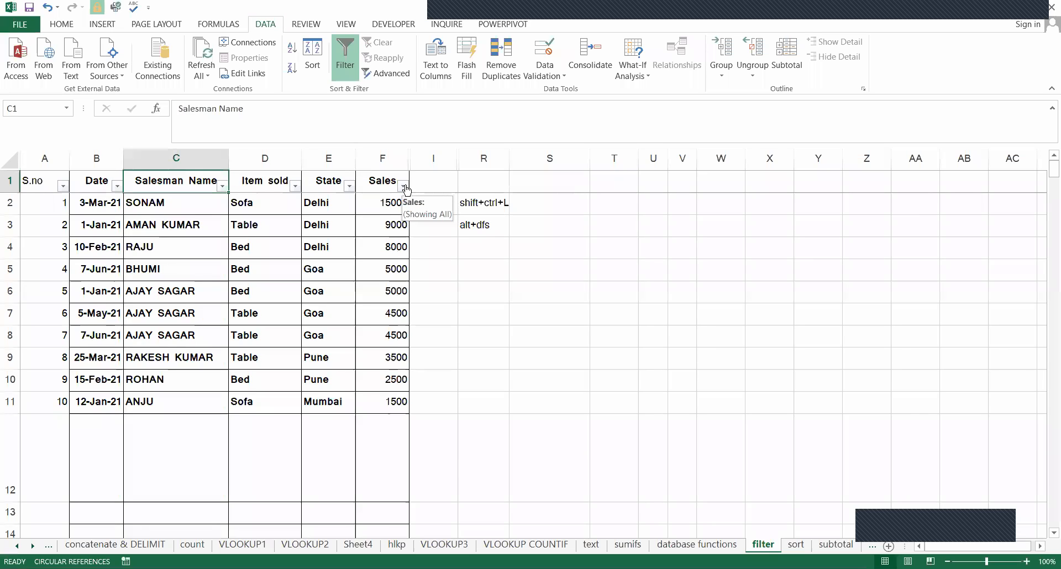
pyautogui.click(405, 186)
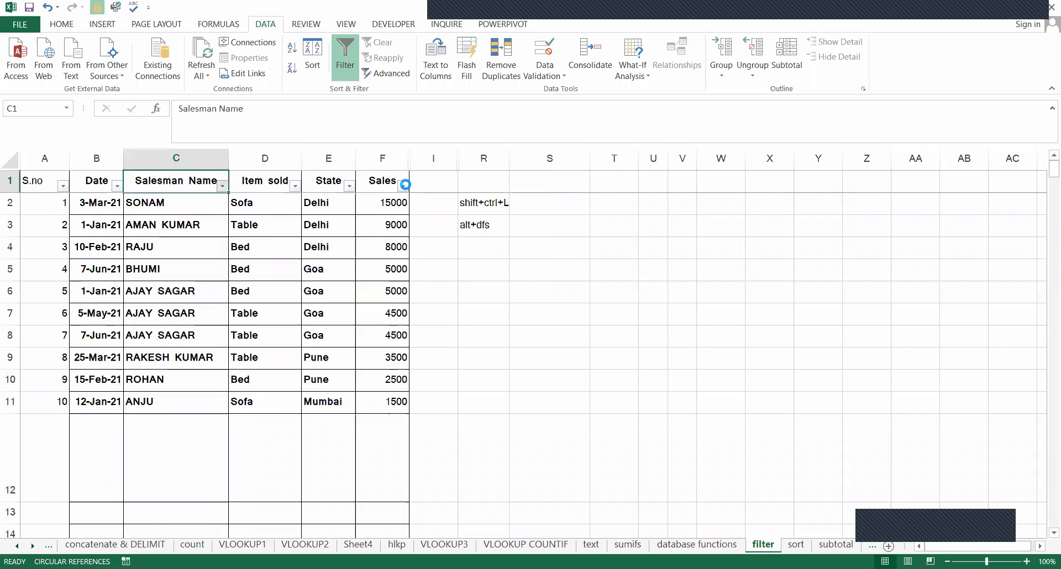
pyautogui.press('Right')
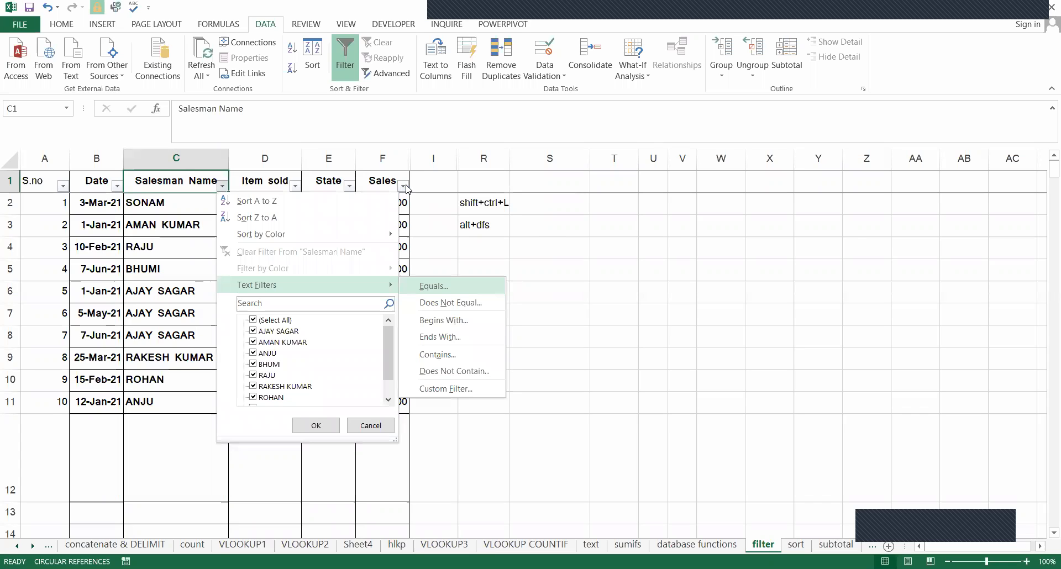
pyautogui.press('Down')
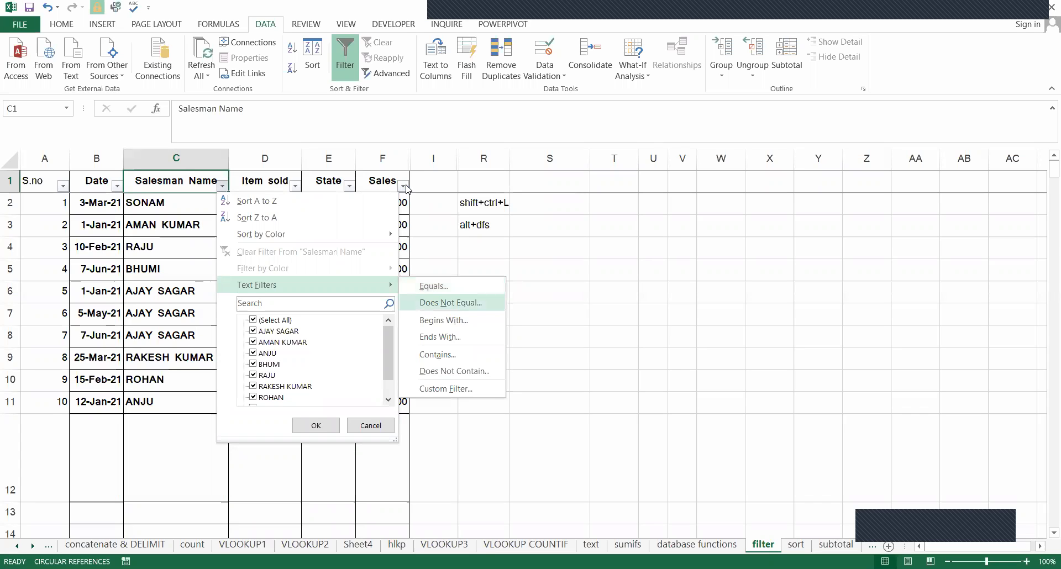
pyautogui.click(406, 186)
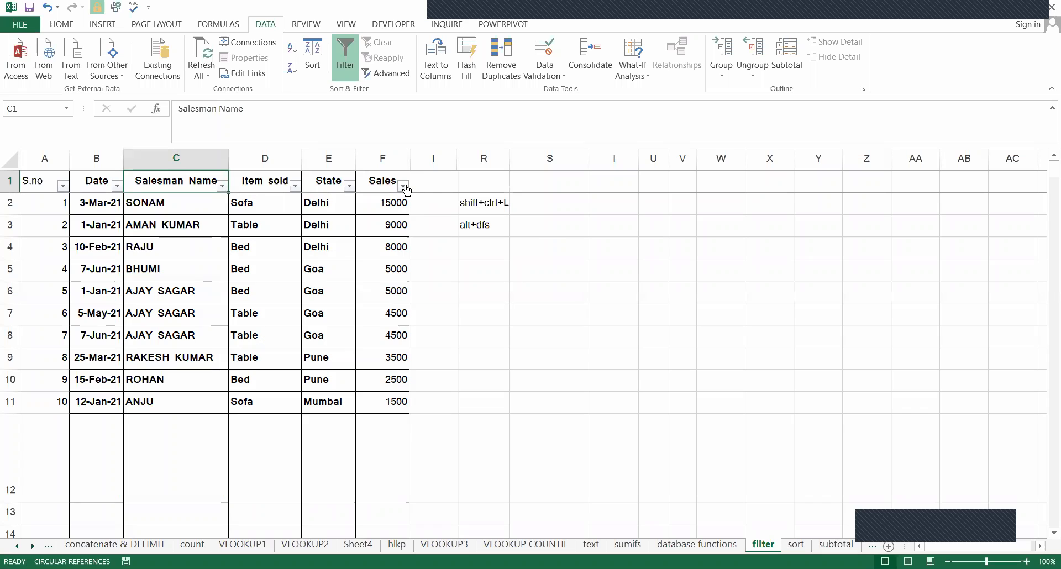
# Filter the Salesman Name column to list only the first salesman in its value list.
pyautogui.hotkey('alt', 'Down')
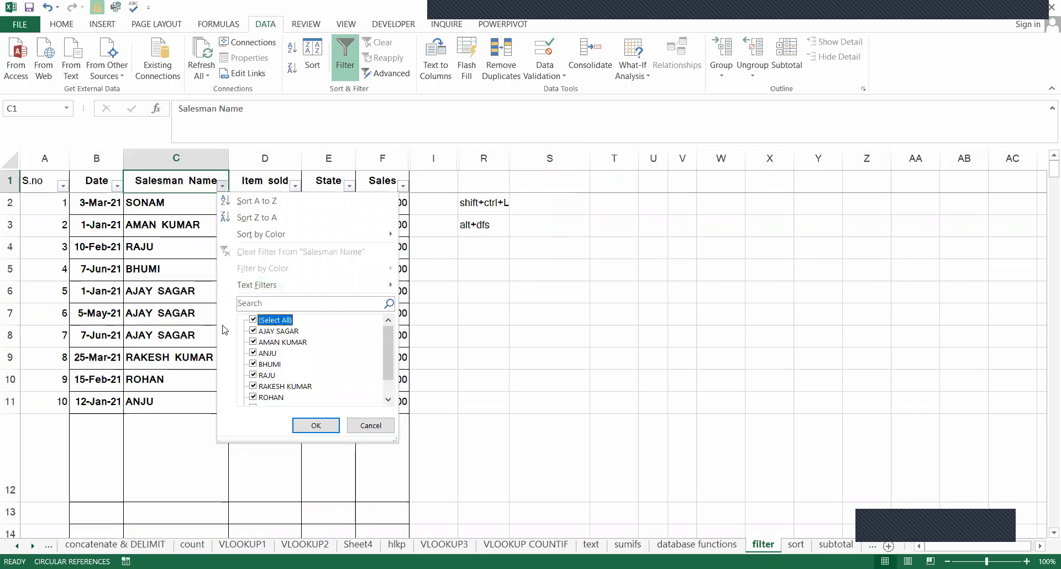
pyautogui.click(254, 321)
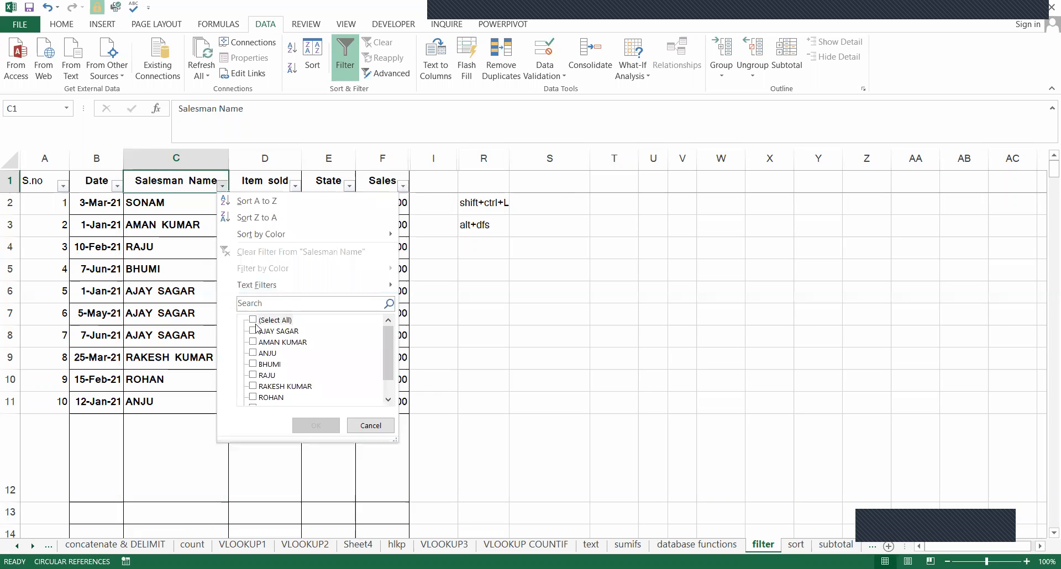
pyautogui.click(253, 320)
pyautogui.click(253, 320)
pyautogui.click(261, 332)
pyautogui.click(315, 426)
# Check the salesman names and the items sold in the filtered rows.
pyautogui.moveTo(184, 204); pyautogui.dragTo(189, 247)
pyautogui.click(260, 207)
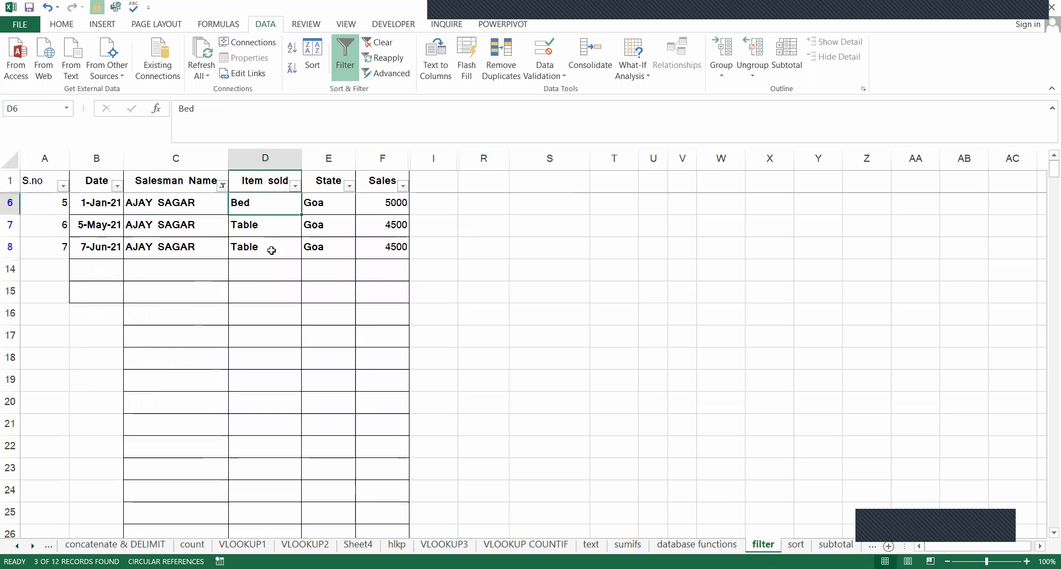
pyautogui.click(272, 249)
pyautogui.click(253, 219)
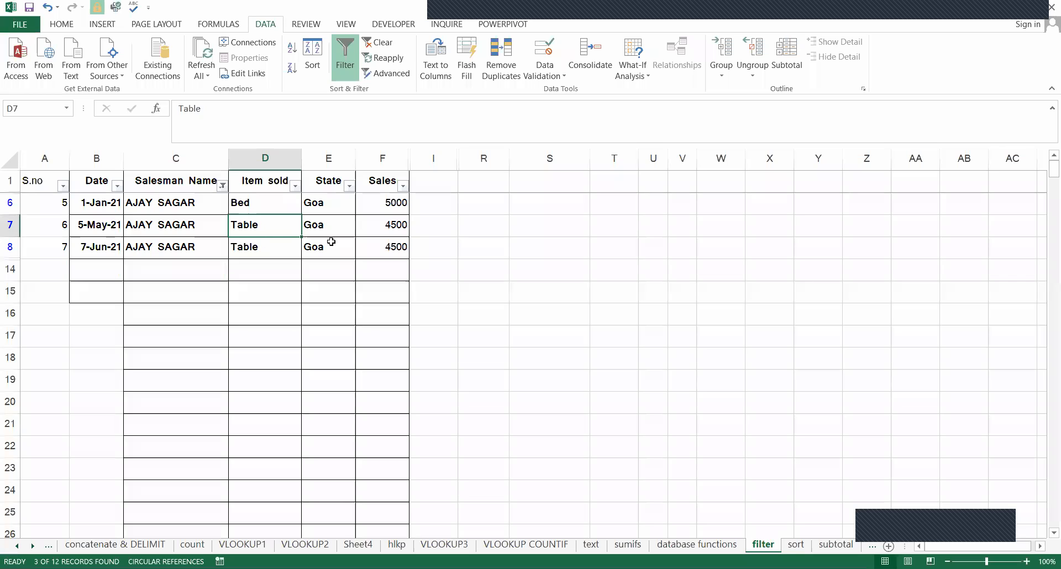
# Clear the filter from the Salesman Name column and select its header cell.
pyautogui.click(220, 187)
pyautogui.click(227, 247)
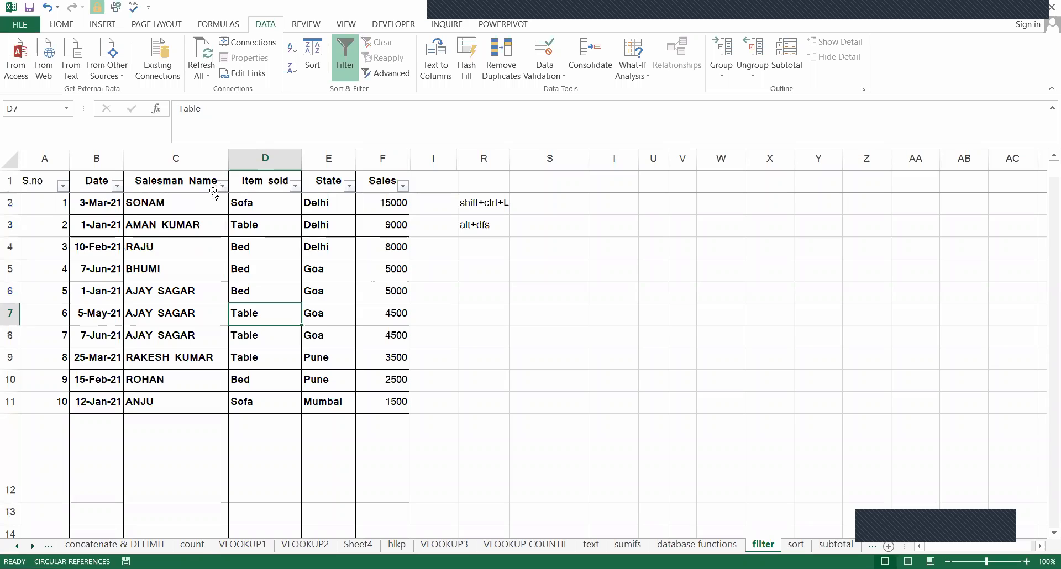
pyautogui.click(214, 190)
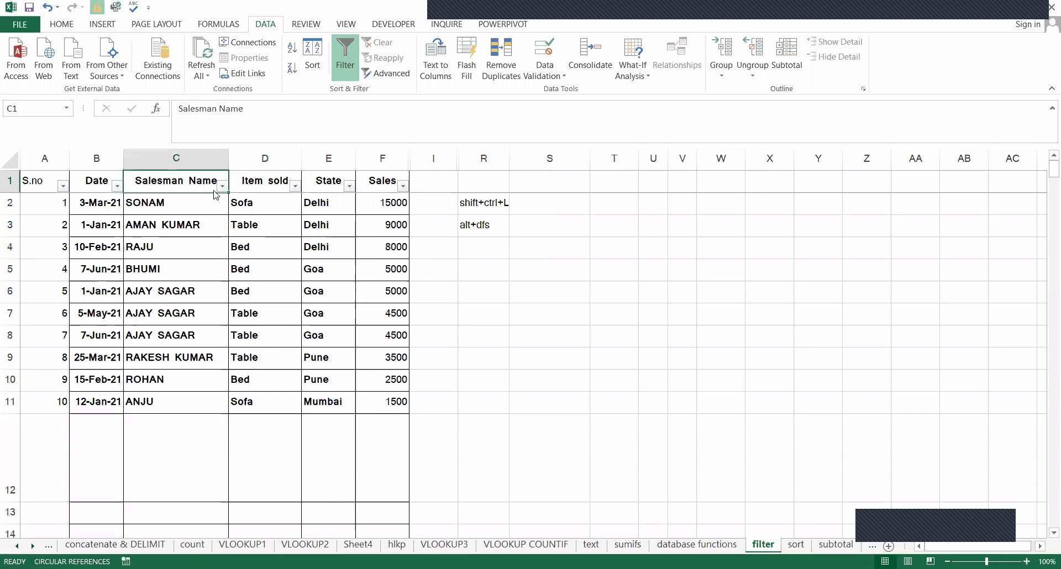
# Filter the Salesman Name column with a Contains text filter for the first name of the salesman at S.no 5.
pyautogui.hotkey('alt', 'Down')
pyautogui.press('f')
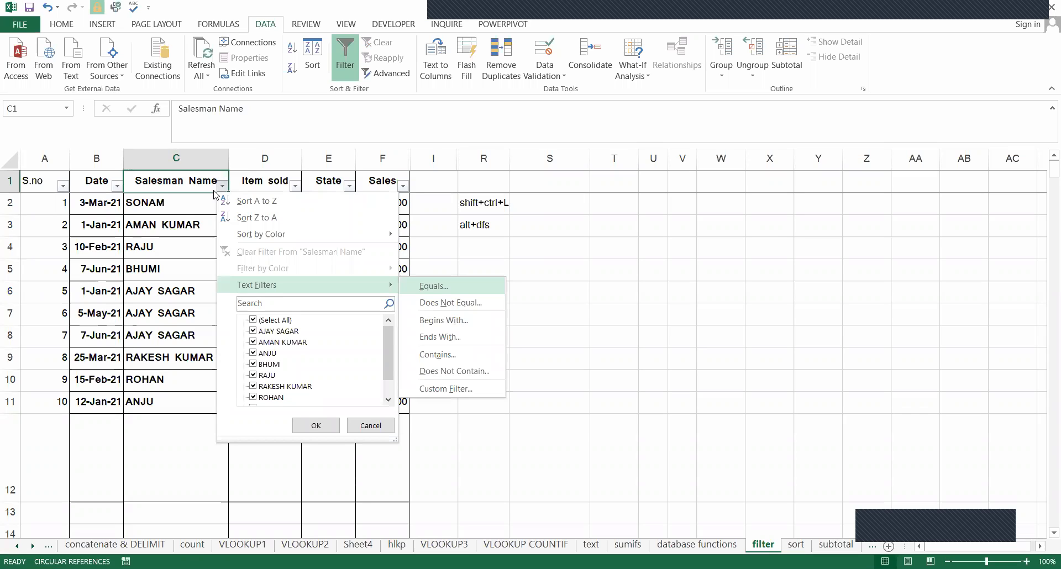
pyautogui.press('Down')
pyautogui.press('Down')
pyautogui.press('Down')
pyautogui.press('Down')
pyautogui.press('Down')
pyautogui.press('Up')
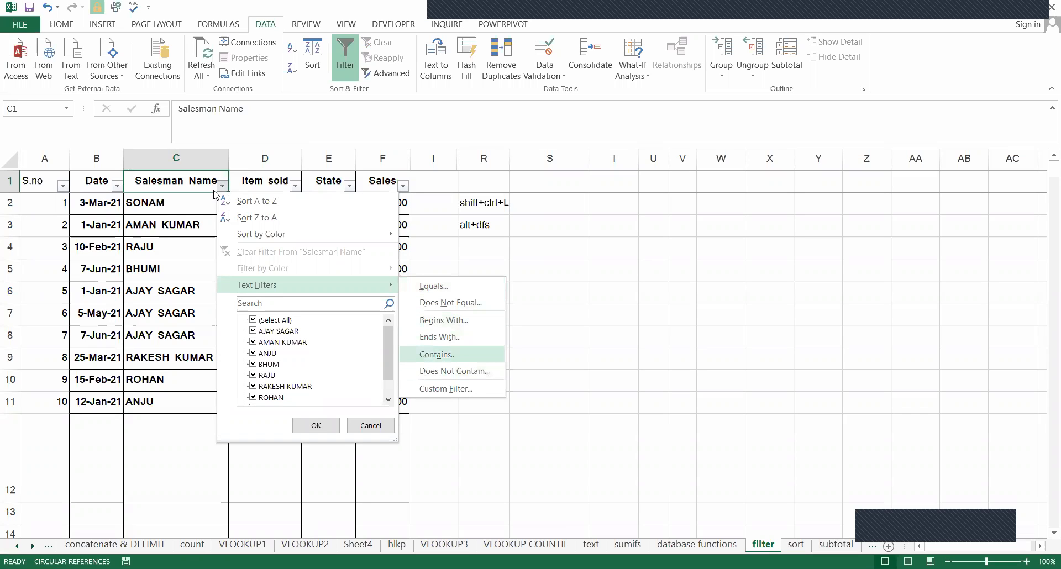
pyautogui.press('Return')
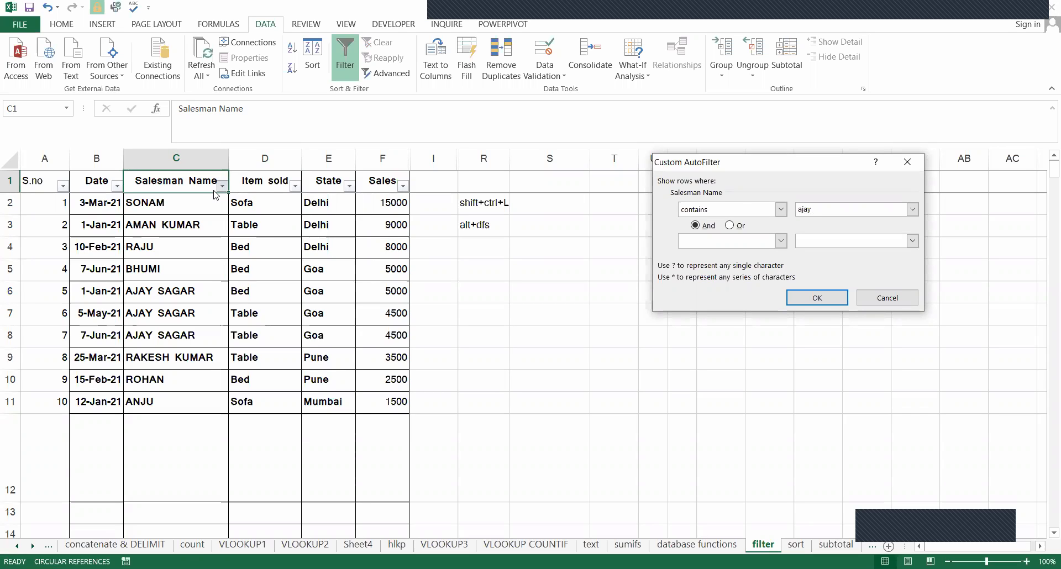
pyautogui.press('Return')
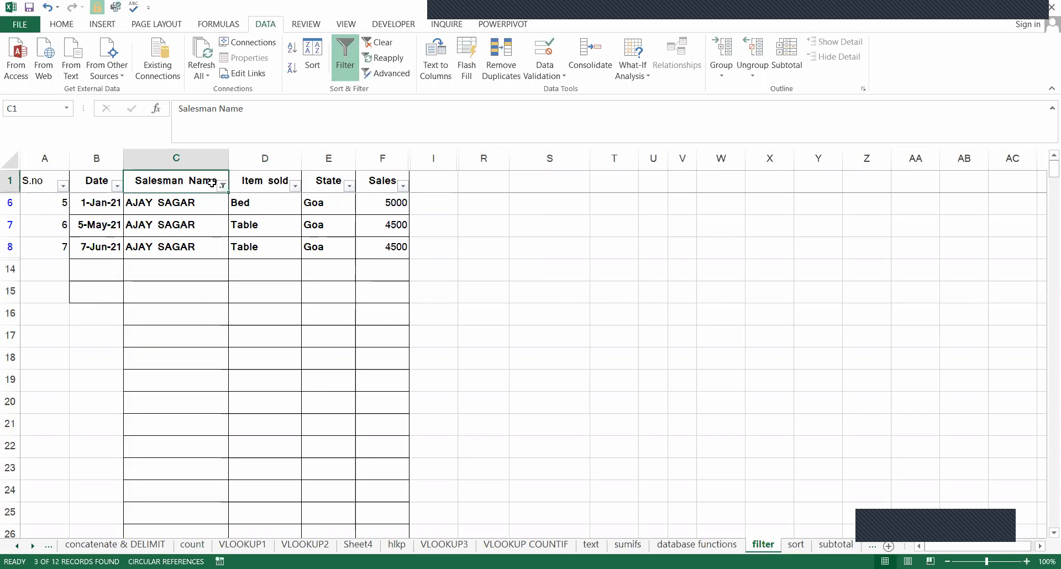
# Clear the Contains filter and filter Salesman Name for names ending with the surname shared by S.no 2 and 8.
pyautogui.hotkey('alt', 'Down')
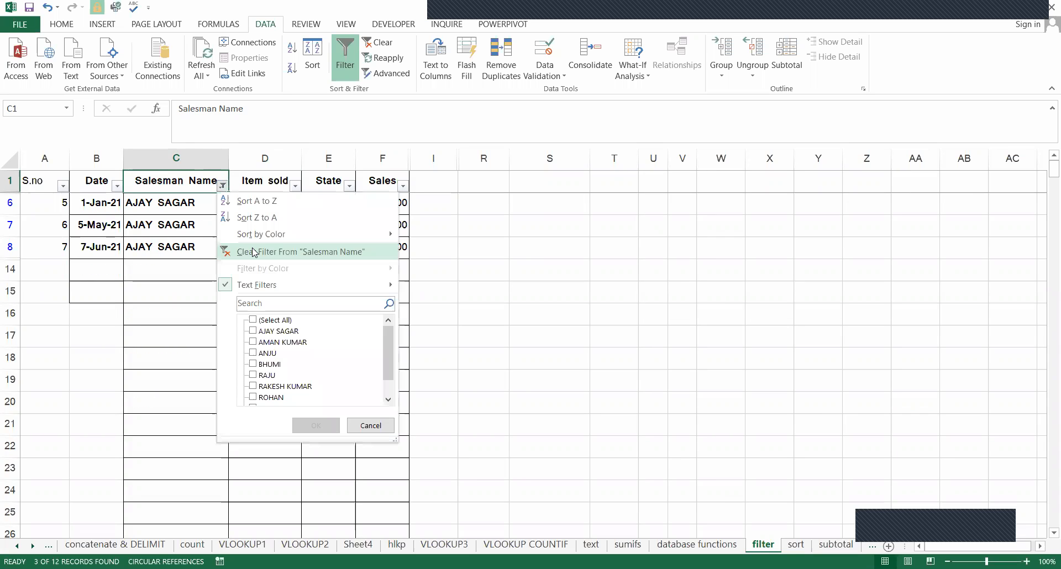
pyautogui.press('Return')
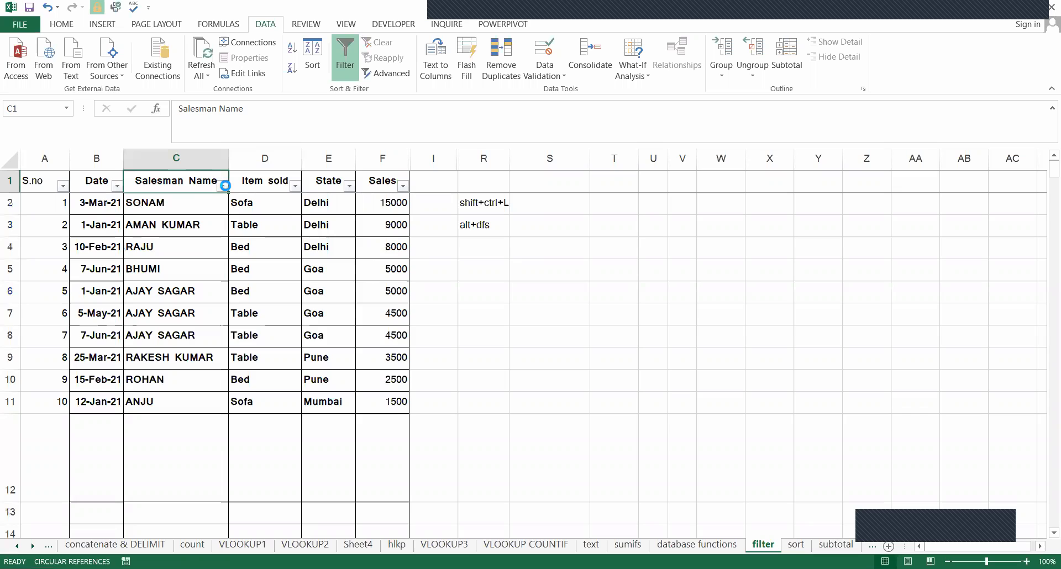
pyautogui.click(224, 186)
pyautogui.moveTo(363, 288)
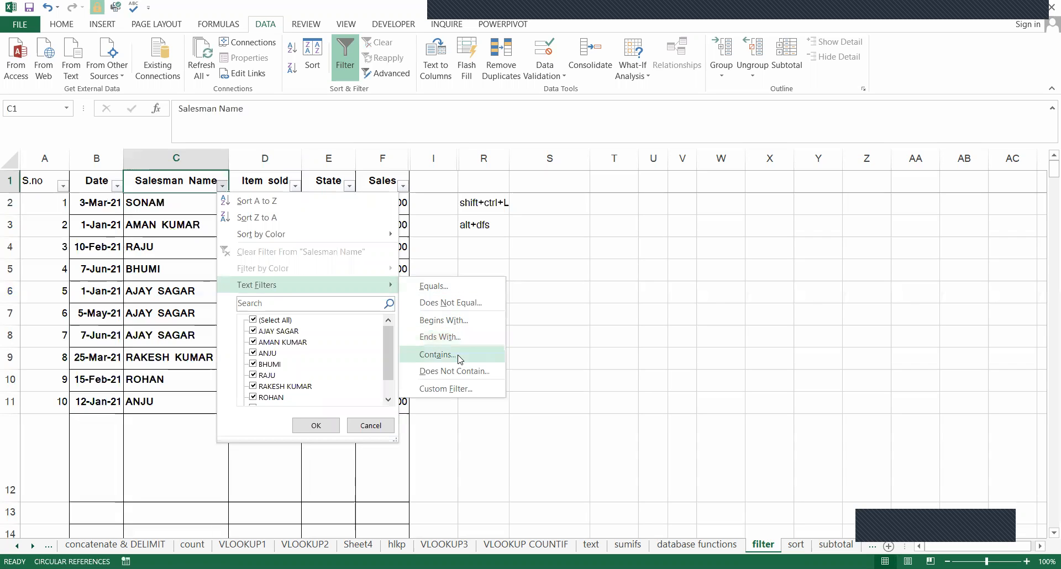
pyautogui.click(458, 337)
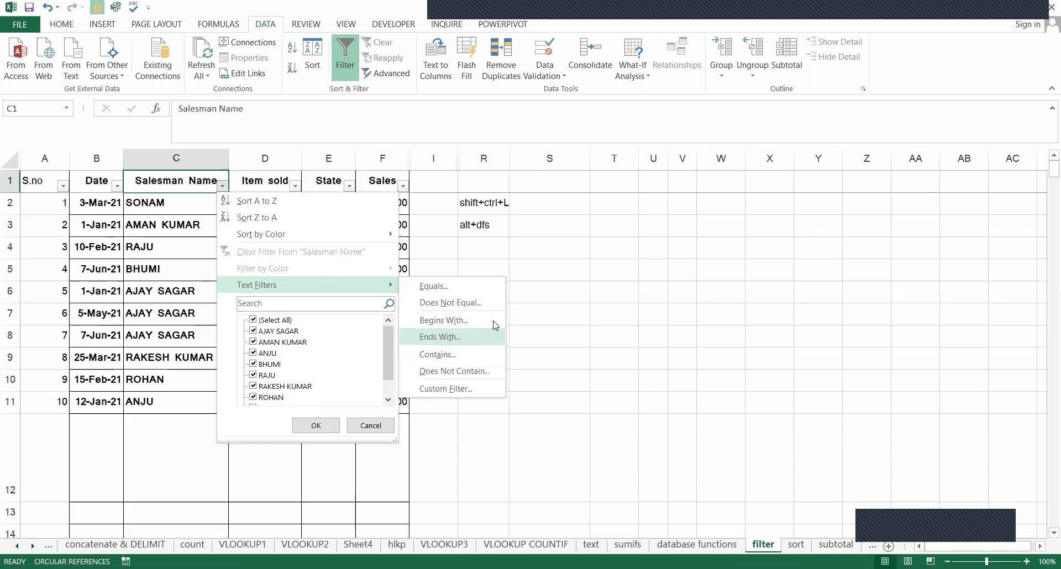
pyautogui.write('kumar')
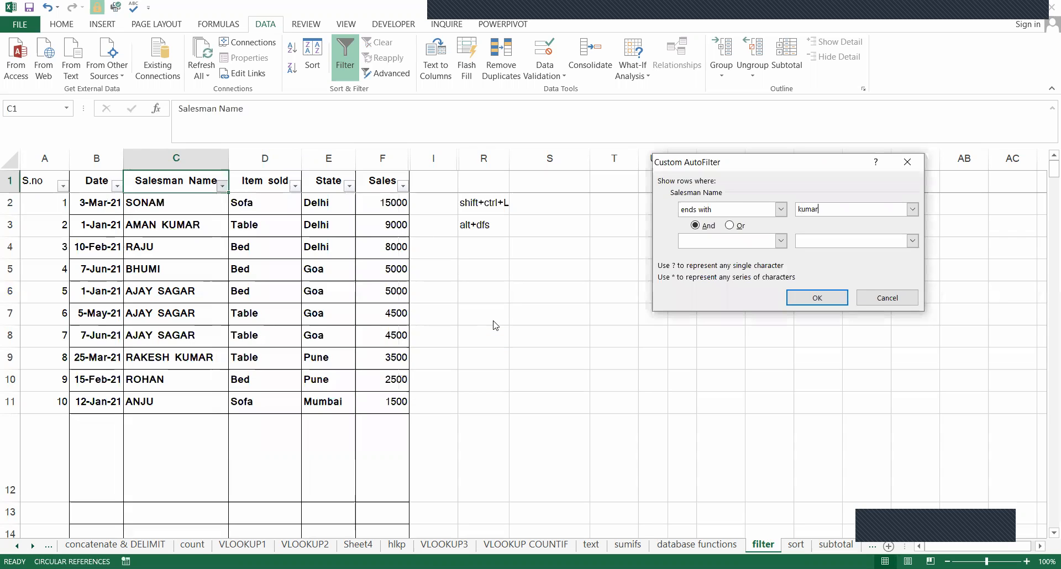
pyautogui.press('Return')
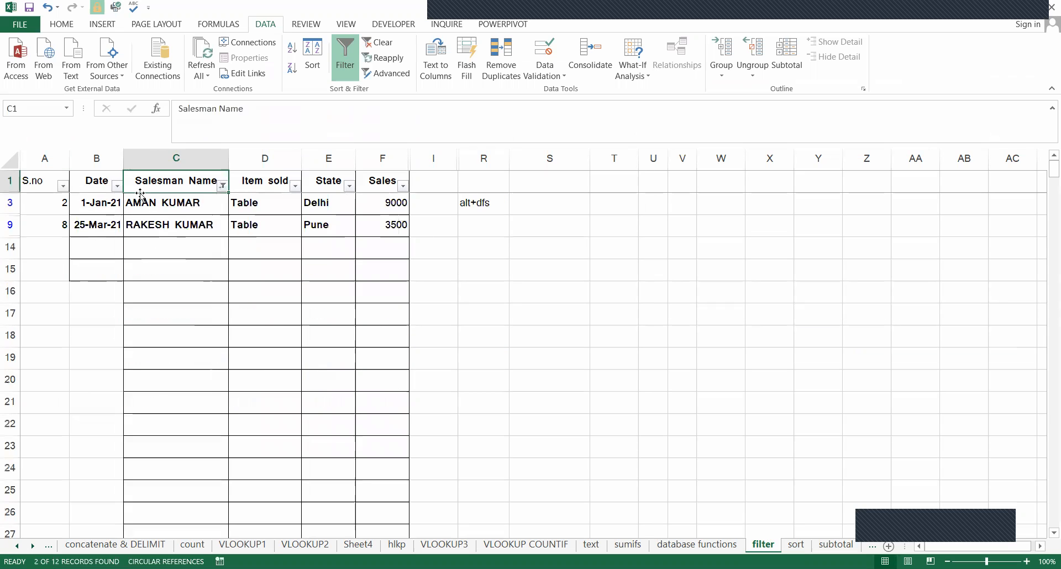
# Compare the surnames in the filtered Salesman Name rows.
pyautogui.click(202, 206)
pyautogui.click(135, 231)
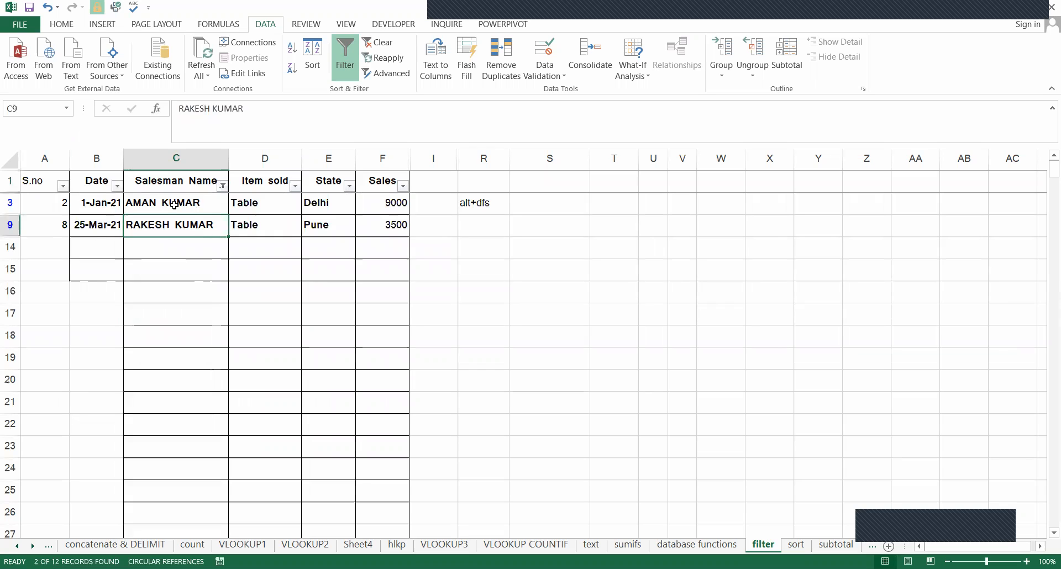
pyautogui.click(186, 211)
pyautogui.click(196, 219)
pyautogui.click(192, 203)
pyautogui.click(198, 223)
pyautogui.click(190, 200)
pyautogui.click(200, 220)
pyautogui.click(190, 199)
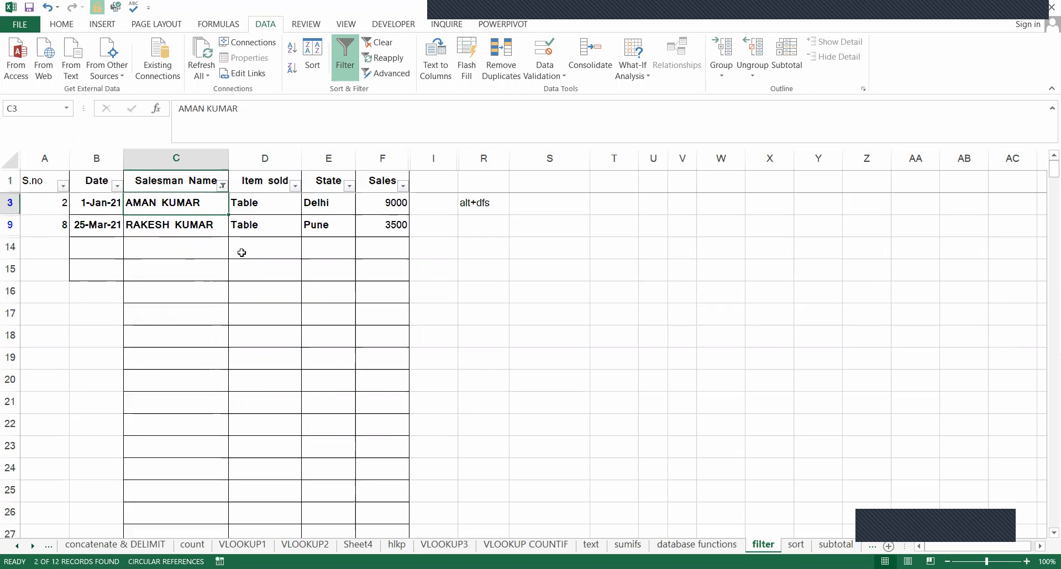
# Clear the ends-with filter so that every row of the table is listed.
pyautogui.hotkey('alt', 'd')
pyautogui.press('f')
pyautogui.press('s')
# Filter the Salesman Name column by searching its value list for the surname shared by S.no 2 and 8.
pyautogui.click(222, 186)
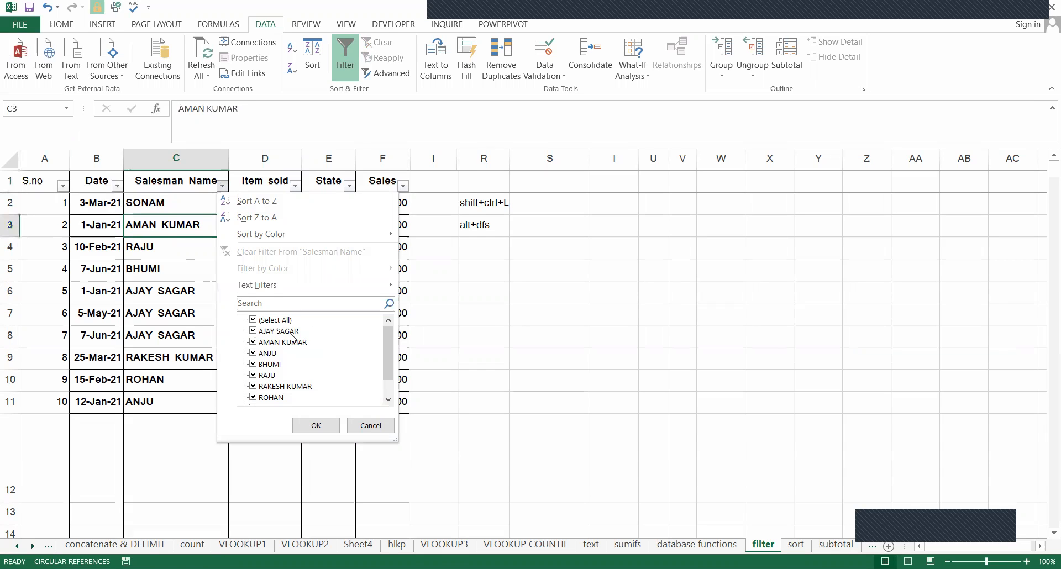
pyautogui.click(271, 304)
pyautogui.write('kumar')
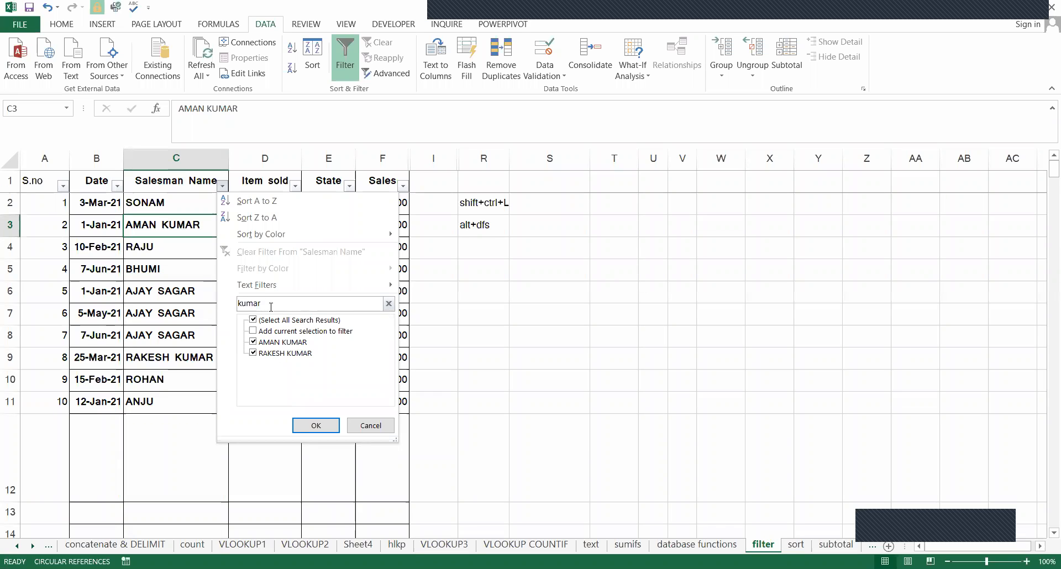
pyautogui.click(319, 430)
# Clear the search-based filter and show only Salesman Name entries ending with the surname shared by S.no 2 and 8.
pyautogui.click(222, 185)
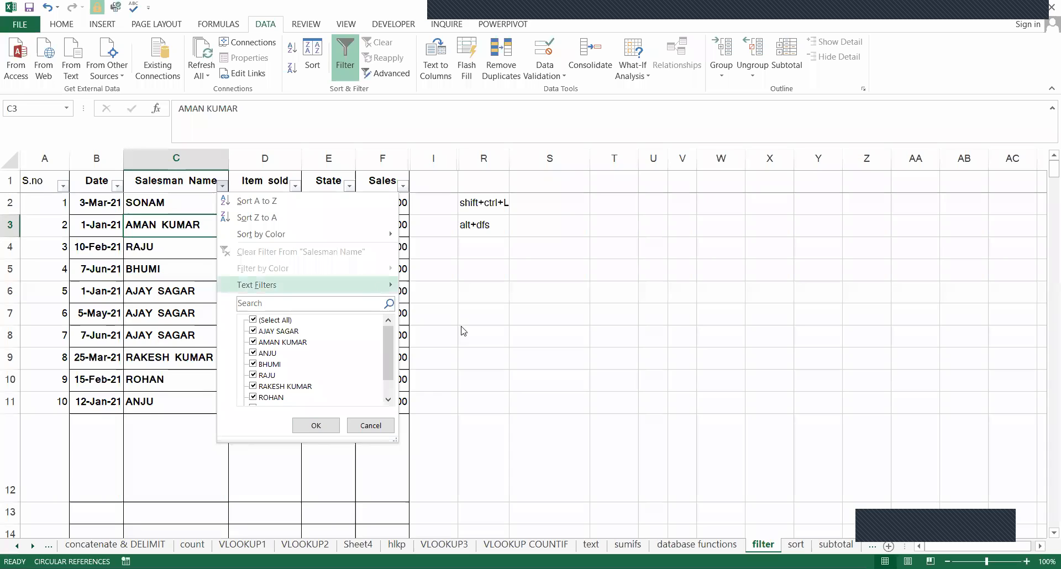
pyautogui.moveTo(379, 284)
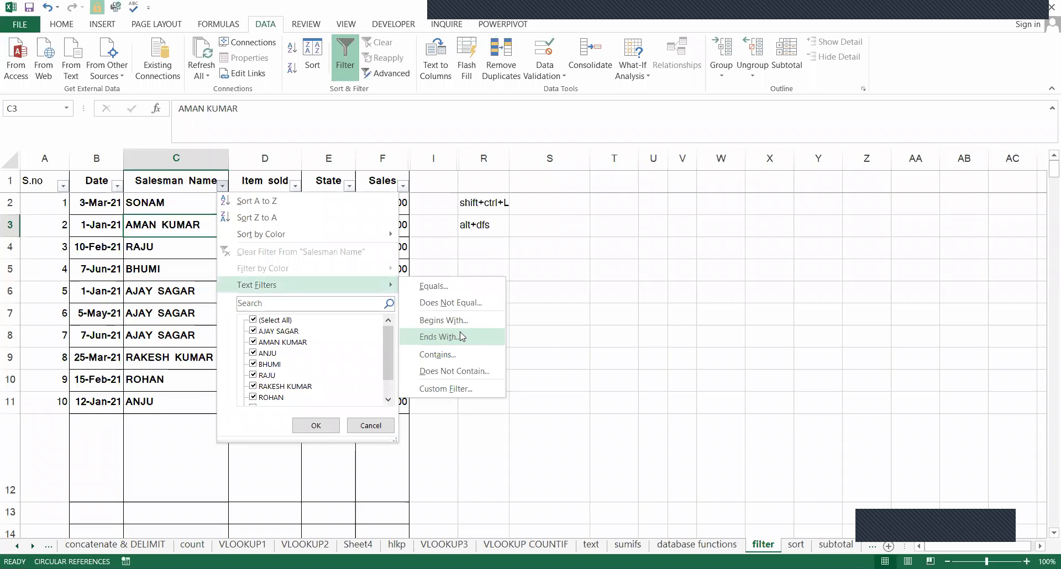
pyautogui.click(461, 336)
pyautogui.write('kumar')
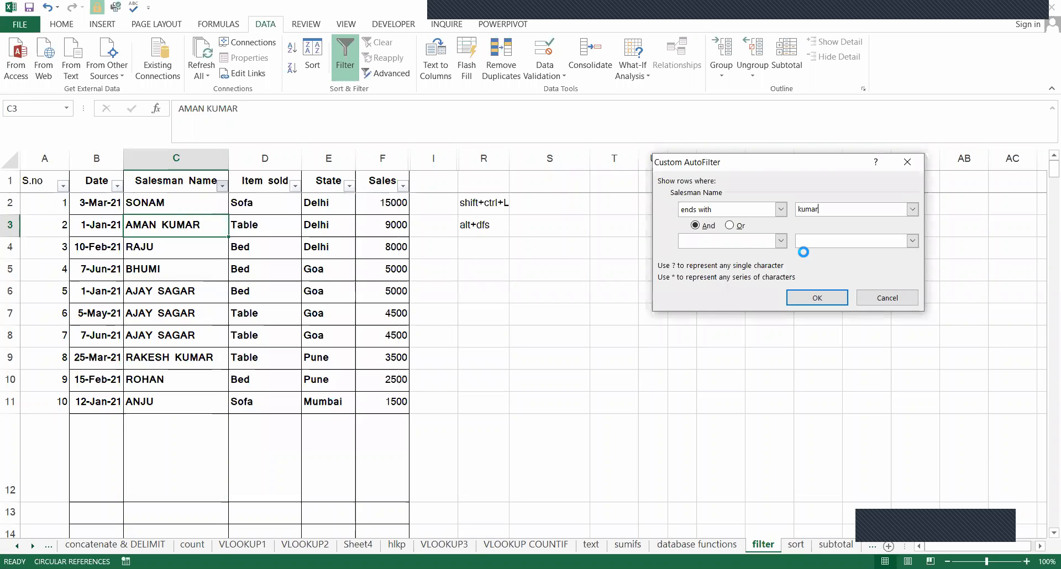
pyautogui.press('Return')
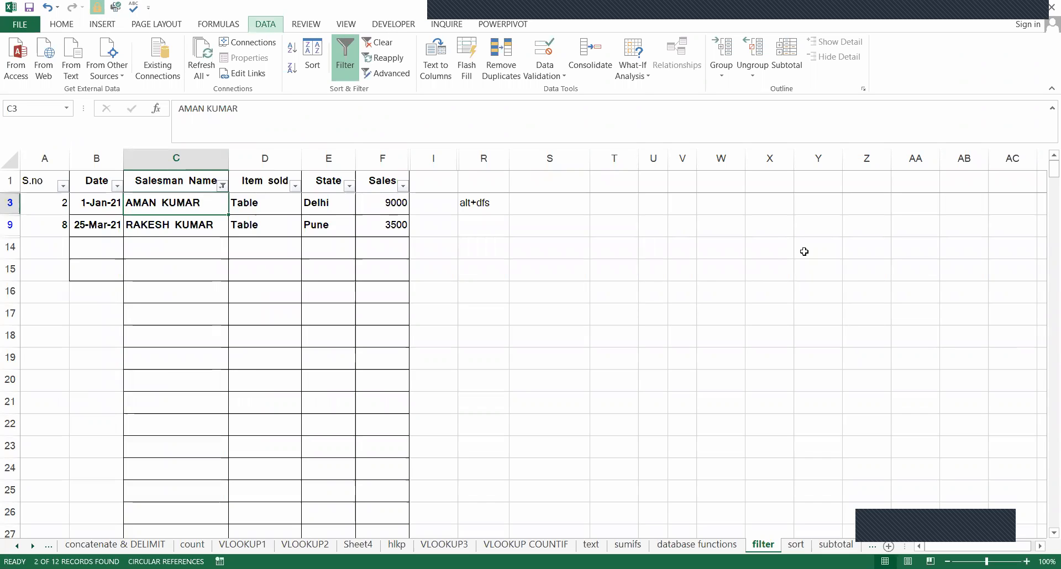
# Clear the ends-with filter so that all rows of the table are shown again.
pyautogui.hotkey('alt', 'd')
pyautogui.press('f')
pyautogui.press('s')
# Look through the text filter conditions offered for the Item sold column without applying one.
pyautogui.press('Up')
pyautogui.press('Up')
pyautogui.press('Left')
pyautogui.press('Left')
pyautogui.press('Right')
pyautogui.press('Right')
pyautogui.press('Right')
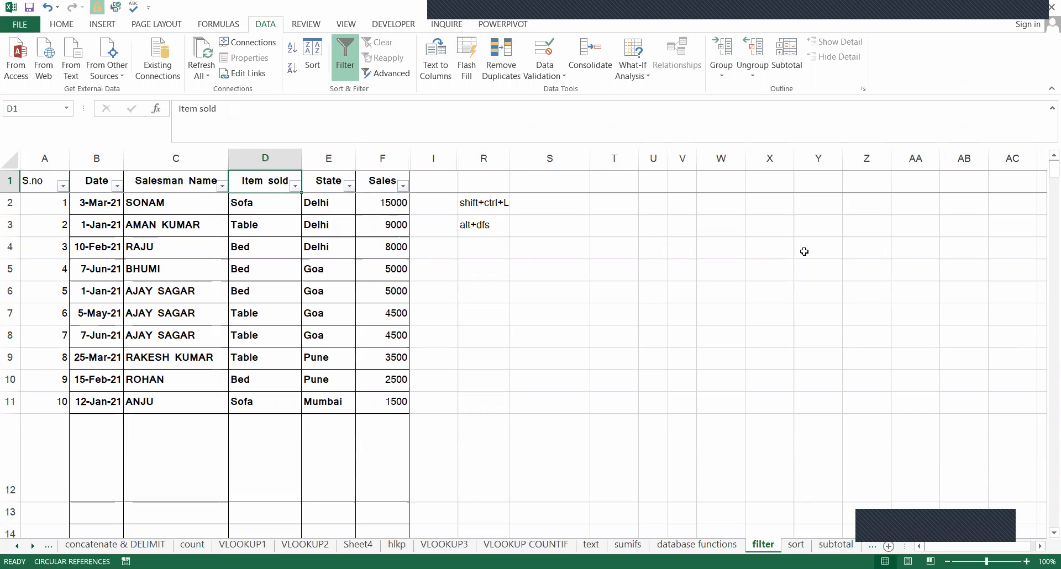
pyautogui.hotkey('alt', 'Down')
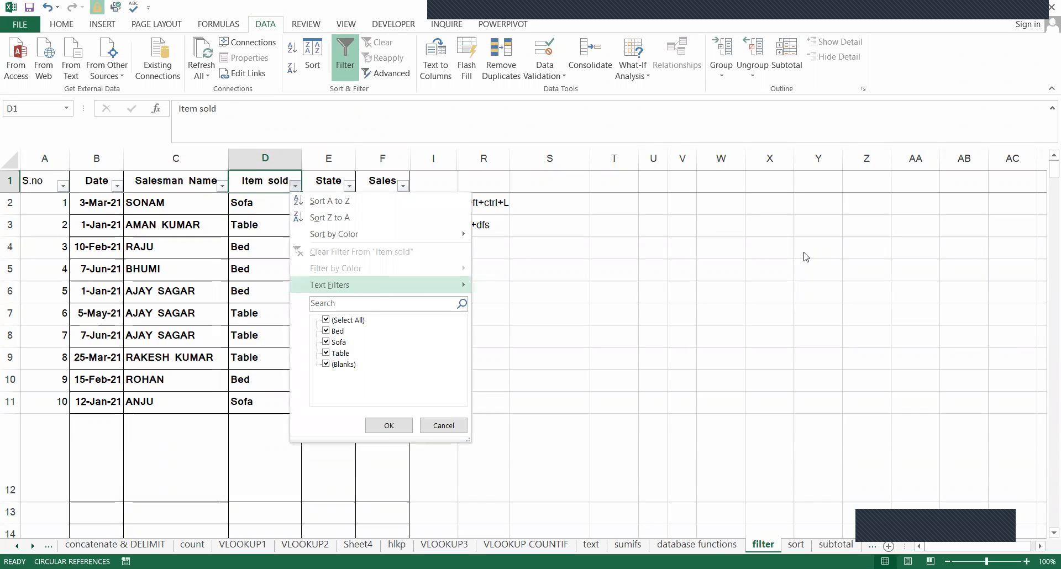
pyautogui.press('Right')
pyautogui.press('Down')
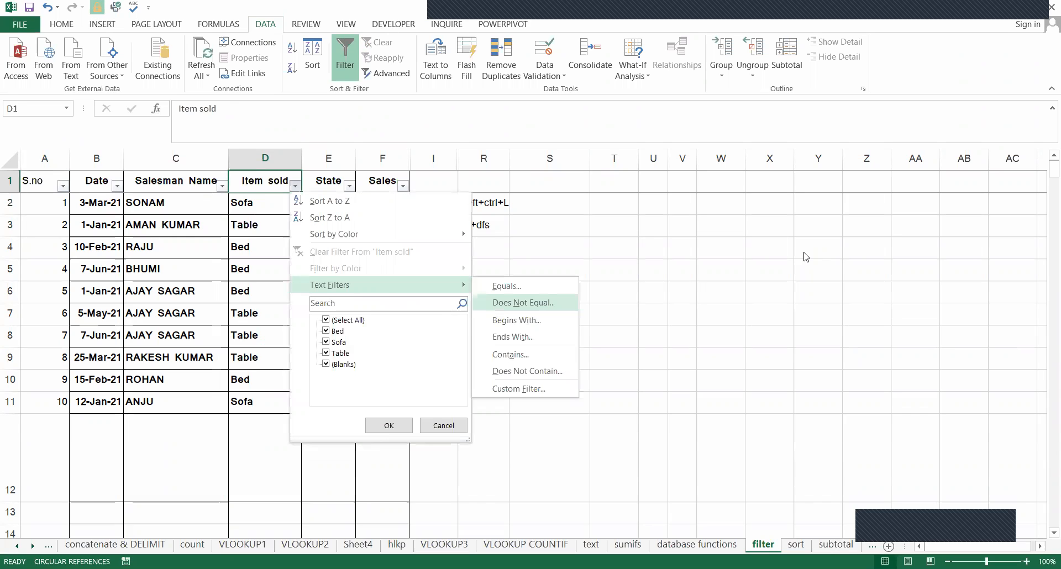
pyautogui.press('Down')
pyautogui.press('Escape')
pyautogui.press('Escape')
# Filter the Date column to show only 25 March 2021.
pyautogui.press('Left')
pyautogui.press('Left')
pyautogui.press('Right')
pyautogui.press('Right')
pyautogui.press('Left')
pyautogui.press('Left')
pyautogui.press('Left')
pyautogui.press('Right')
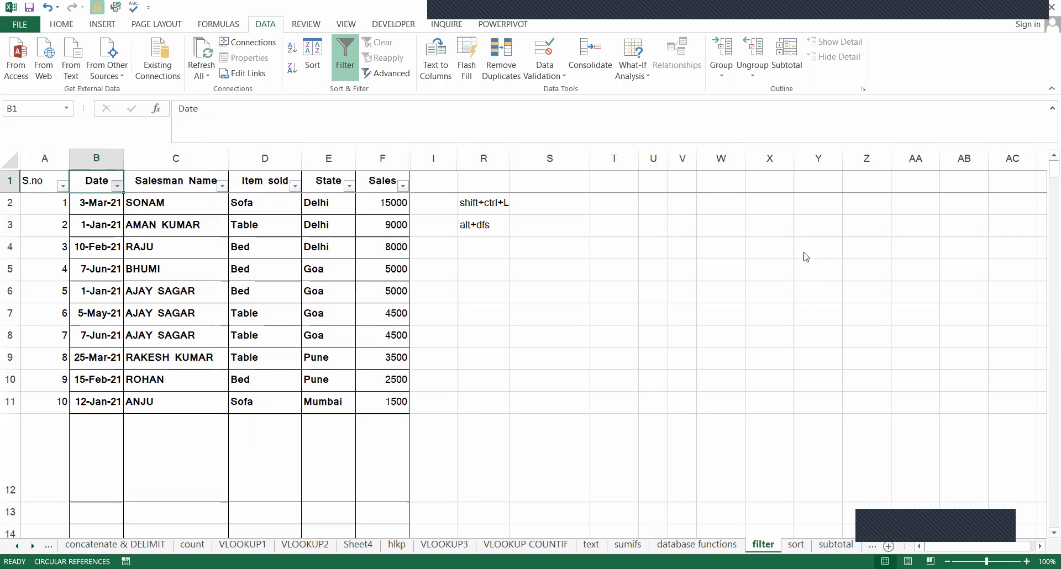
pyautogui.hotkey('alt', 'Down')
pyautogui.press('Tab')
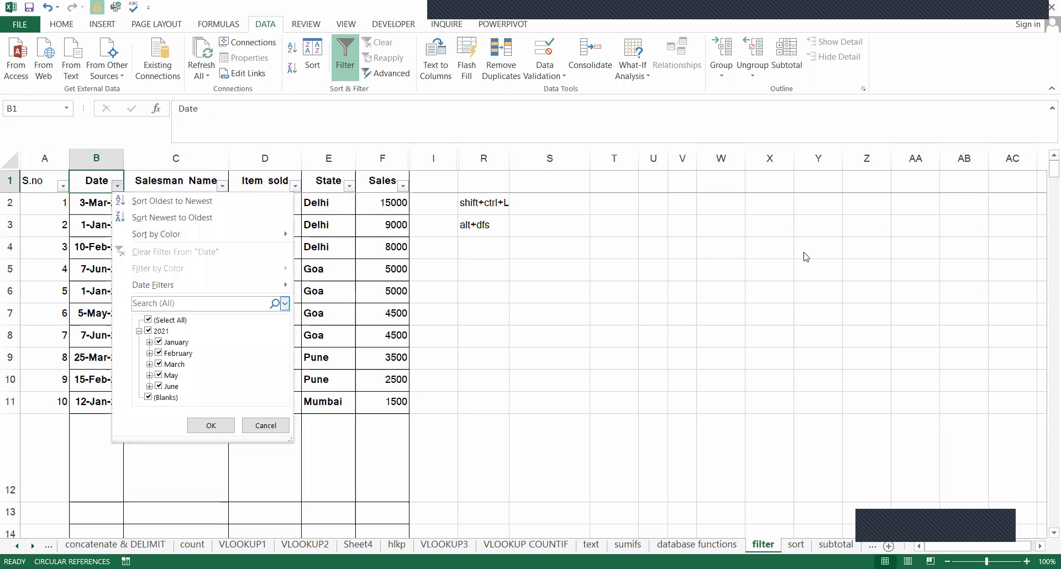
pyautogui.hotkey('alt', 'Down')
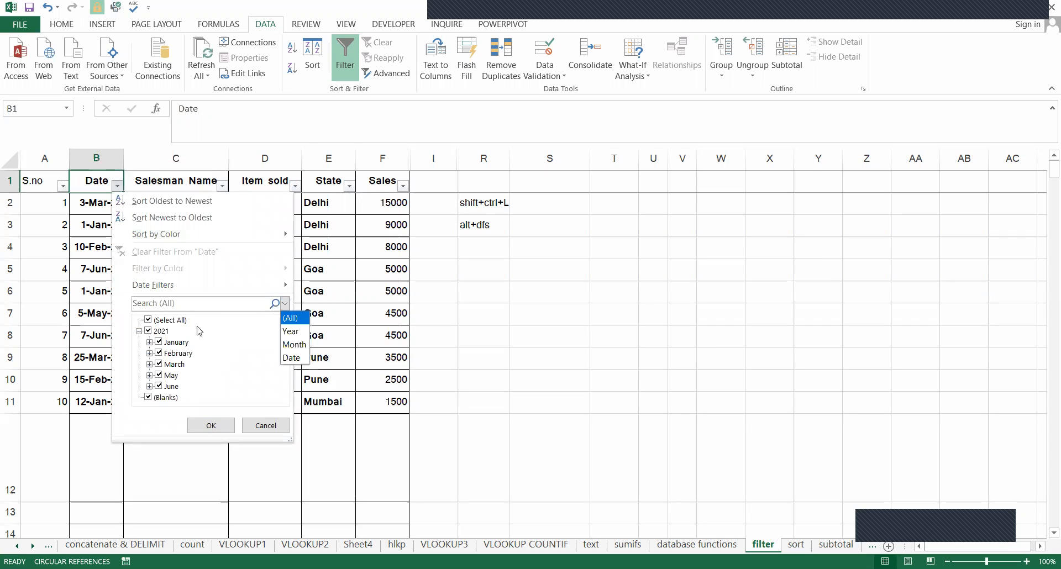
pyautogui.click(148, 320)
pyautogui.click(148, 320)
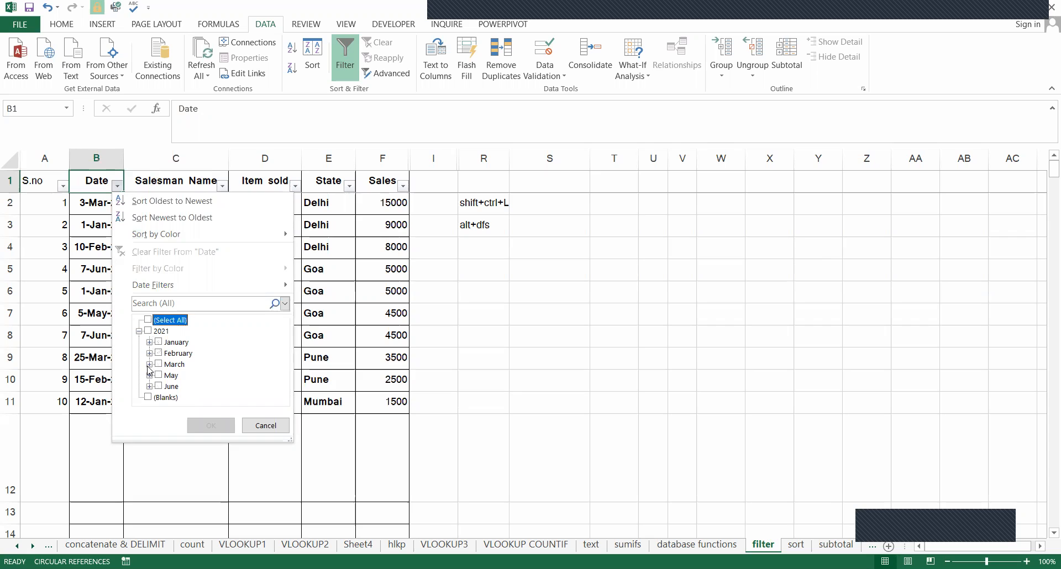
pyautogui.click(149, 364)
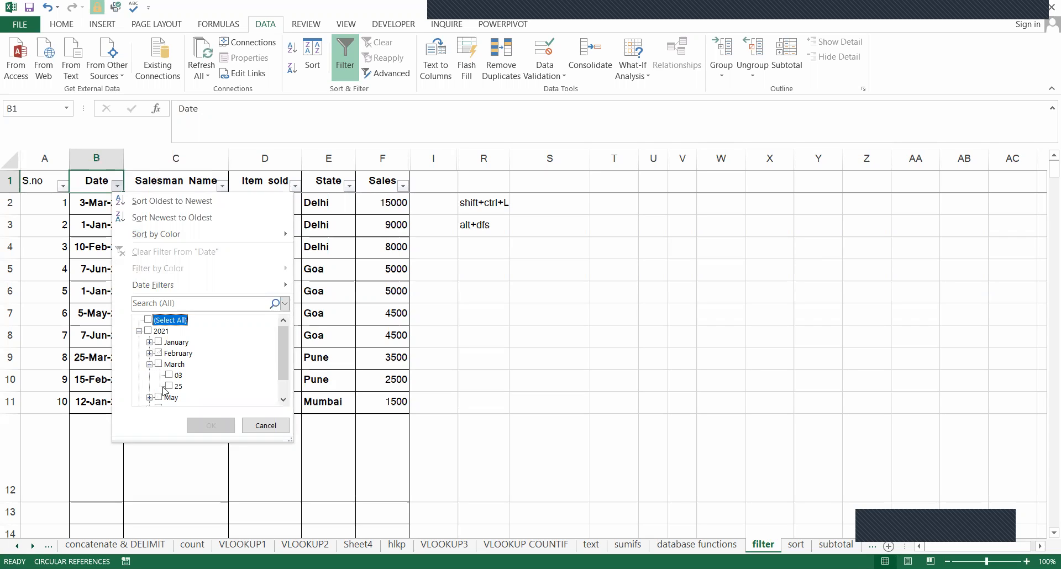
pyautogui.click(169, 386)
pyautogui.click(211, 426)
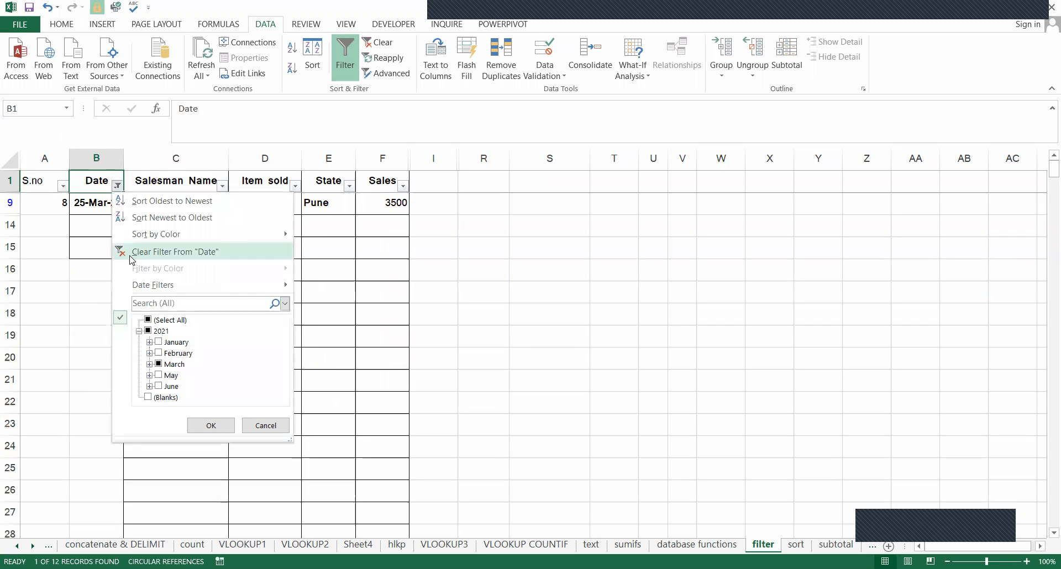
# Clear the Date filter and check the comparison conditions in the column's custom filter without applying one.
pyautogui.click(133, 256)
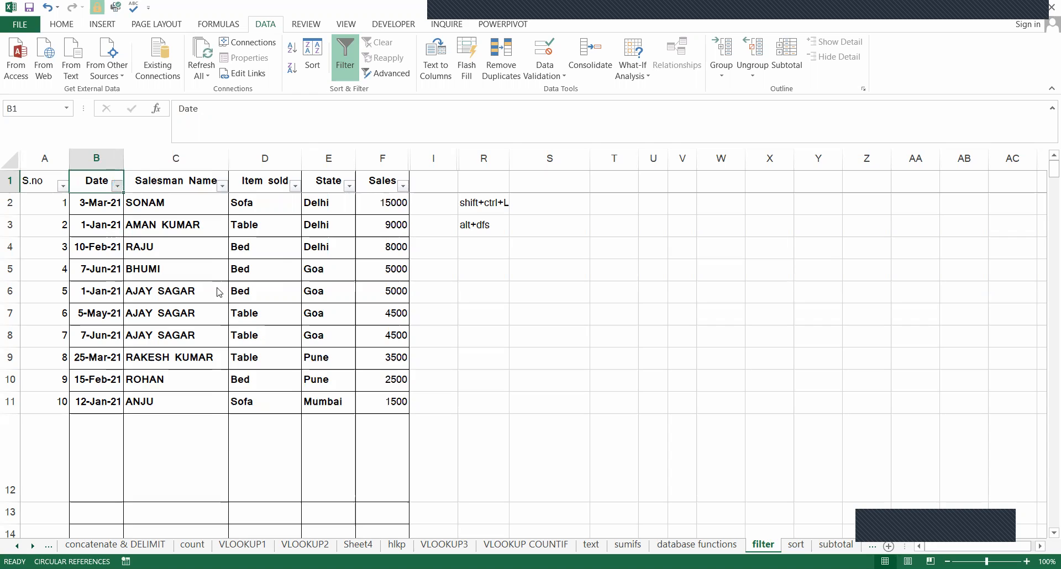
pyautogui.hotkey('alt', 'Down')
pyautogui.moveTo(293, 287)
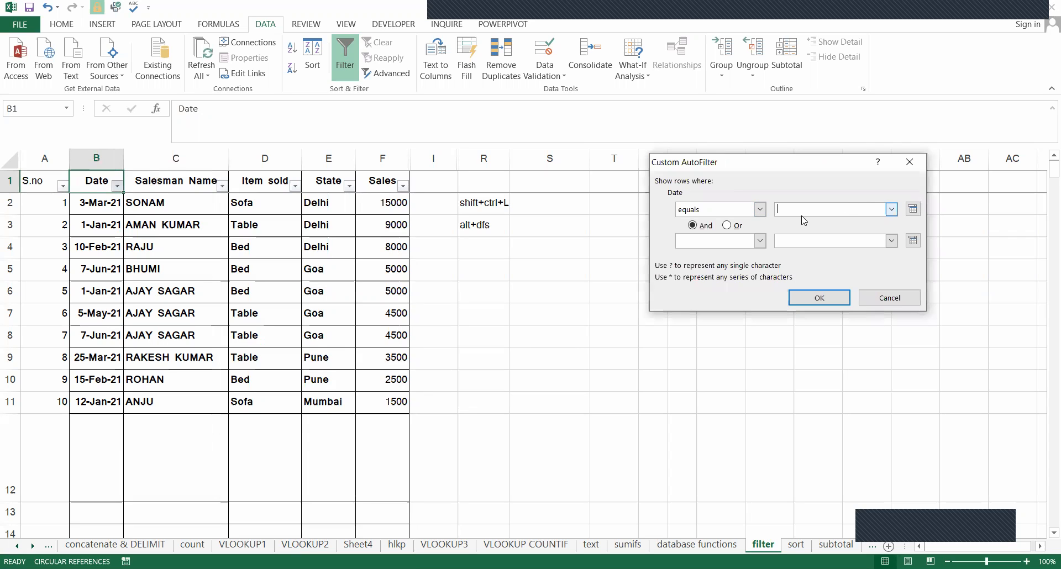
pyautogui.click(759, 209)
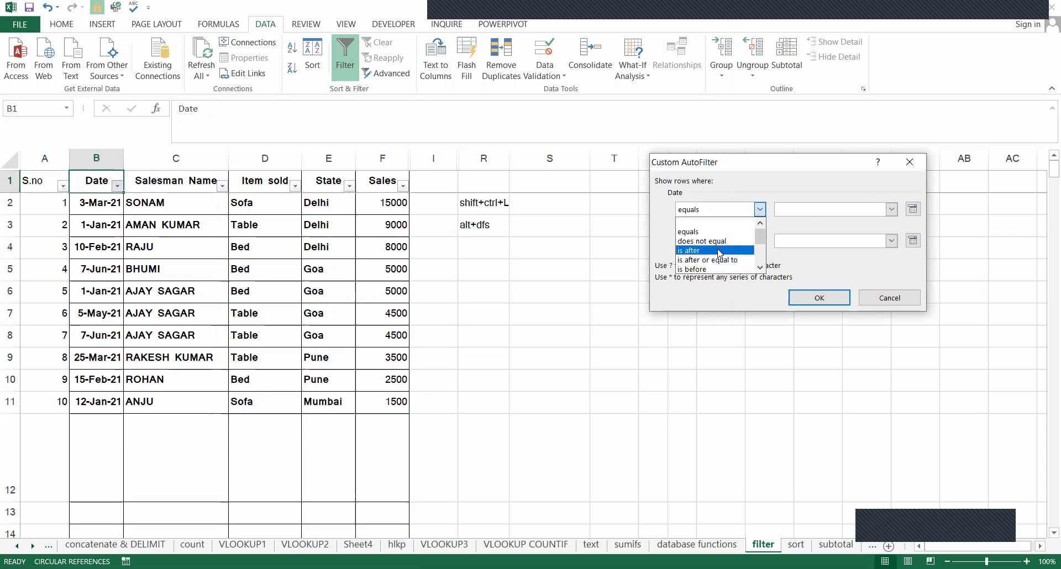
pyautogui.click(914, 164)
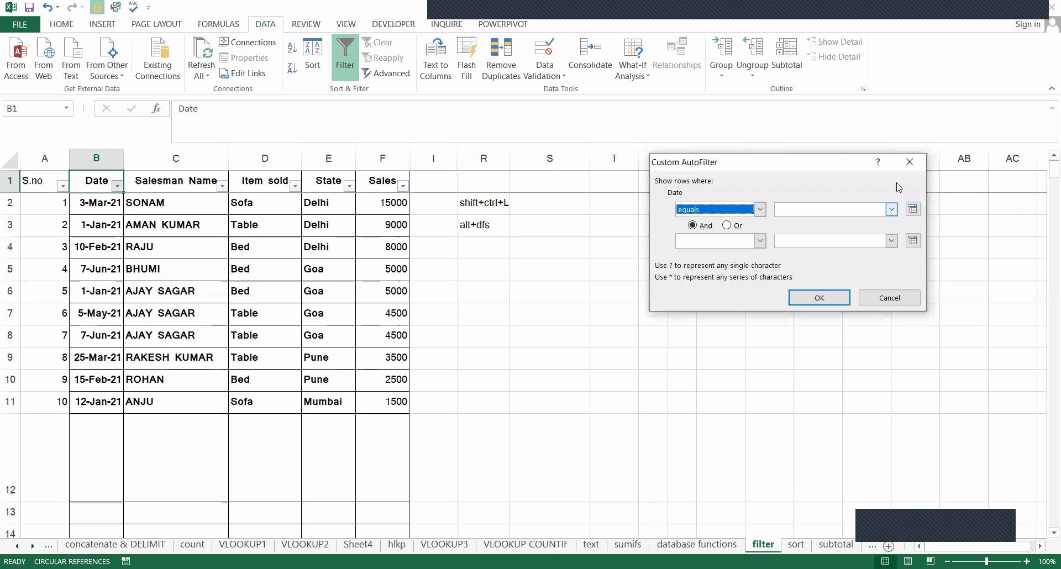
pyautogui.click(917, 167)
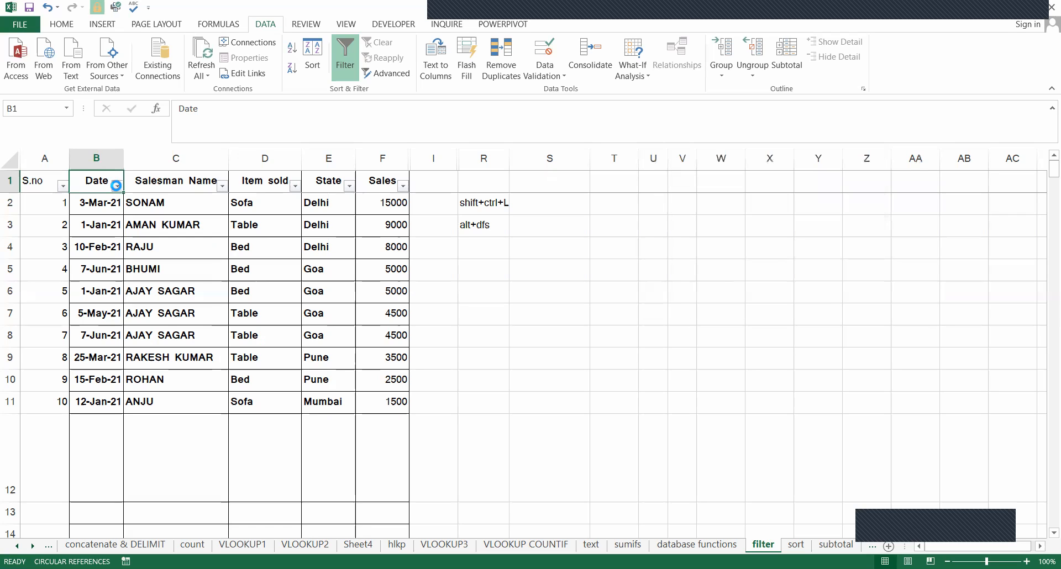
# Filter the Date column to show only 12 January 2021.
pyautogui.hotkey('alt', 'Down')
pyautogui.click(147, 320)
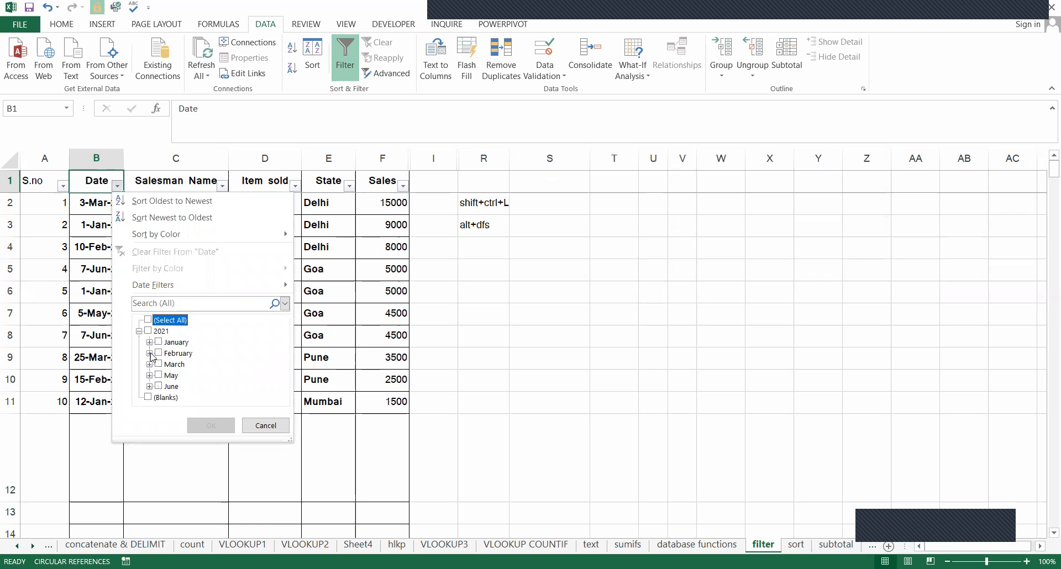
pyautogui.click(150, 343)
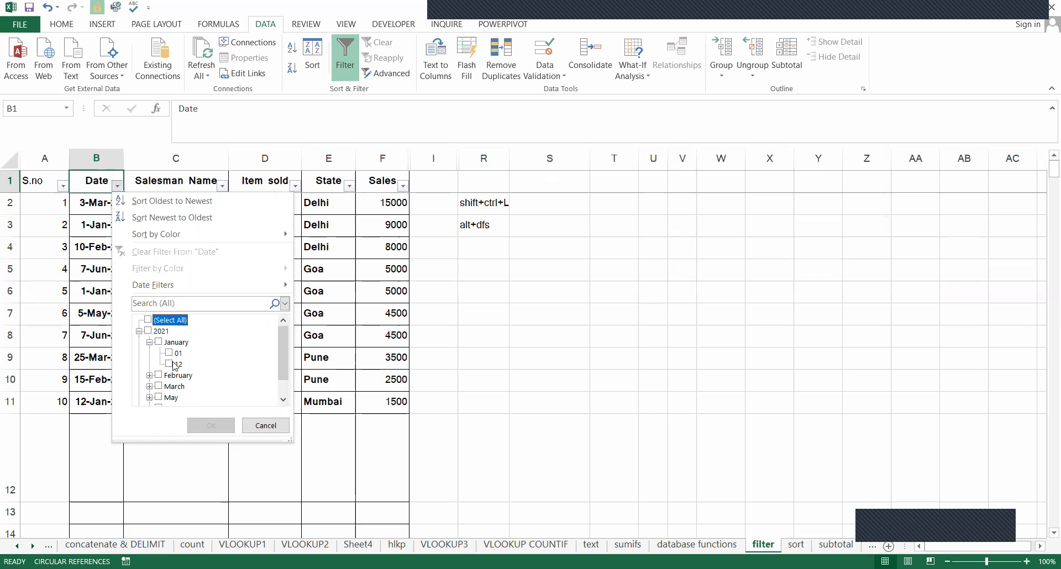
pyautogui.click(174, 364)
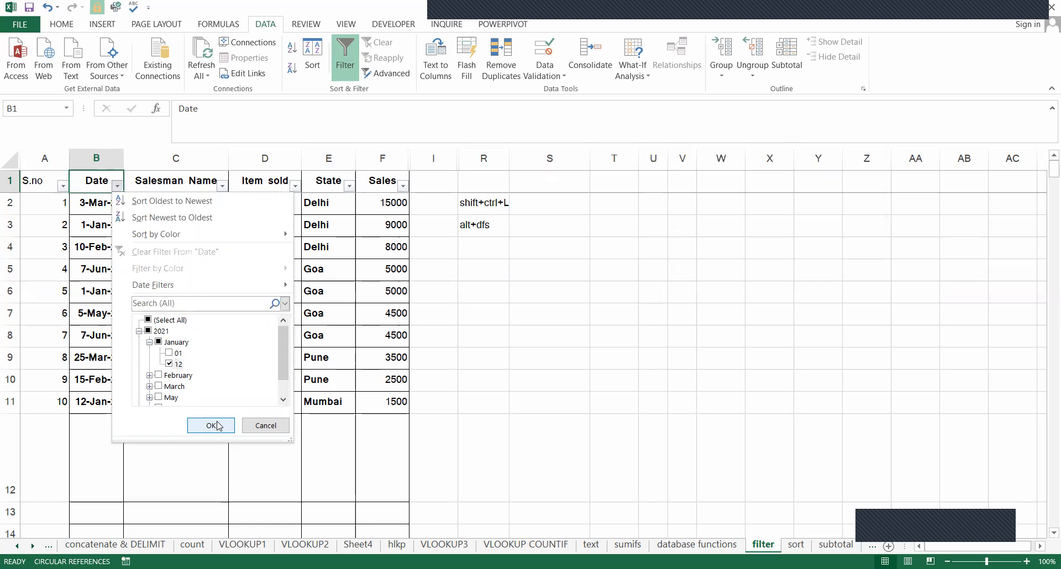
pyautogui.click(217, 426)
# Clear the Date filter so that every row of the table is listed.
pyautogui.press('alt')
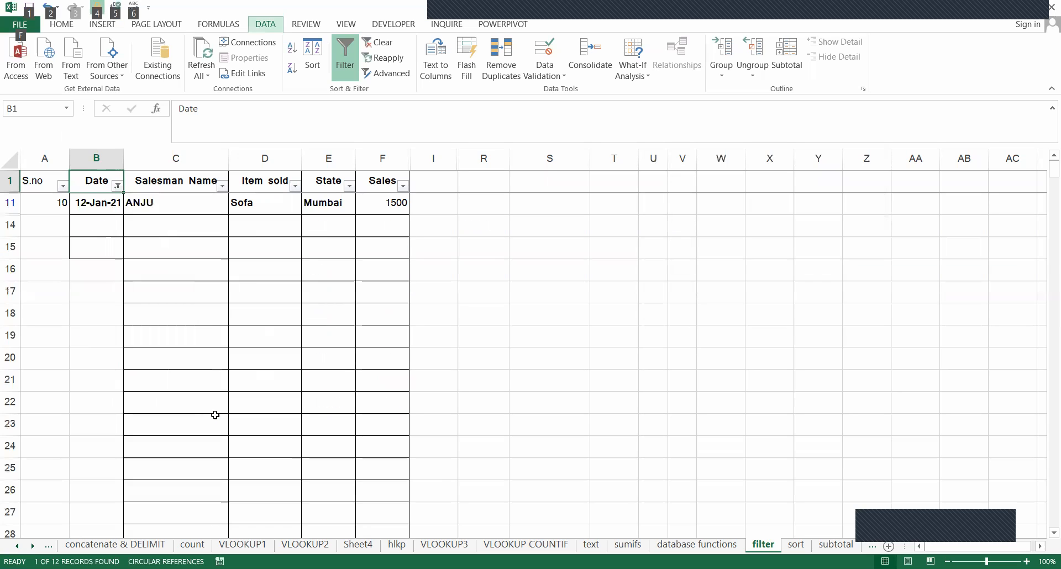
pyautogui.press('d')
pyautogui.press('f')
pyautogui.press('s')
pyautogui.press('Right')
pyautogui.press('Right')
pyautogui.press('Left')
pyautogui.press('Left')
pyautogui.press('Right')
pyautogui.press('Right')
pyautogui.press('Right')
pyautogui.press('Left')
pyautogui.press('Down')
pyautogui.press('Down')
pyautogui.press('Left')
pyautogui.press('Up')
pyautogui.press('Up')
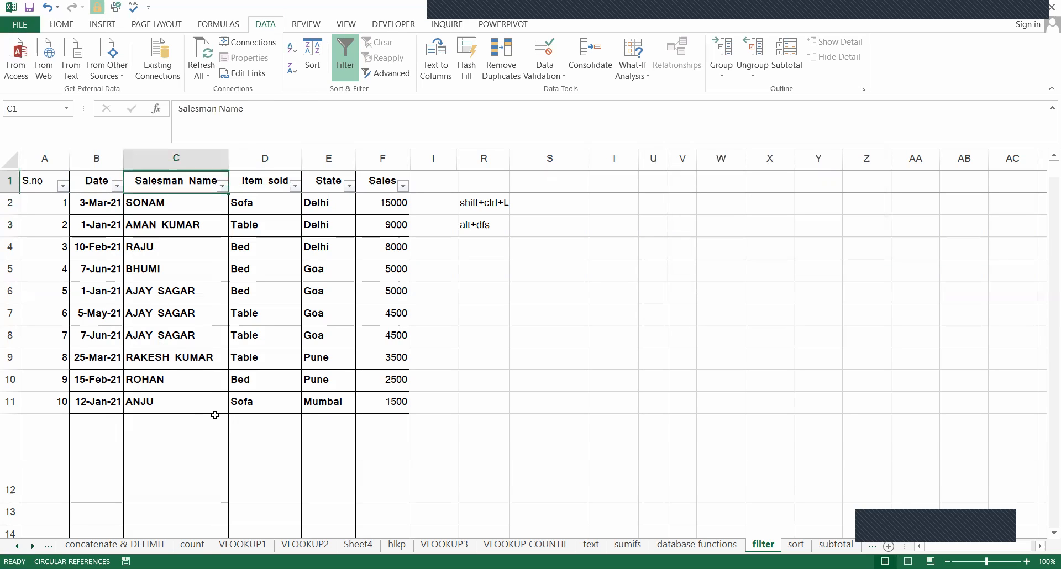
# Fill cells C2, C5, C8 and C11 in the Salesman Name column with yellow.
pyautogui.press('Down')
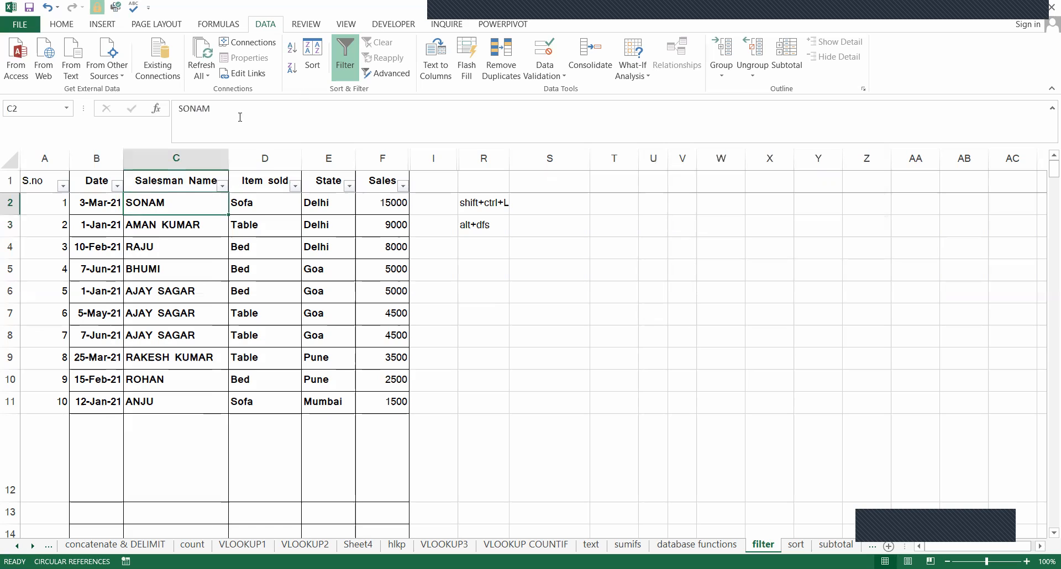
pyautogui.click(70, 23)
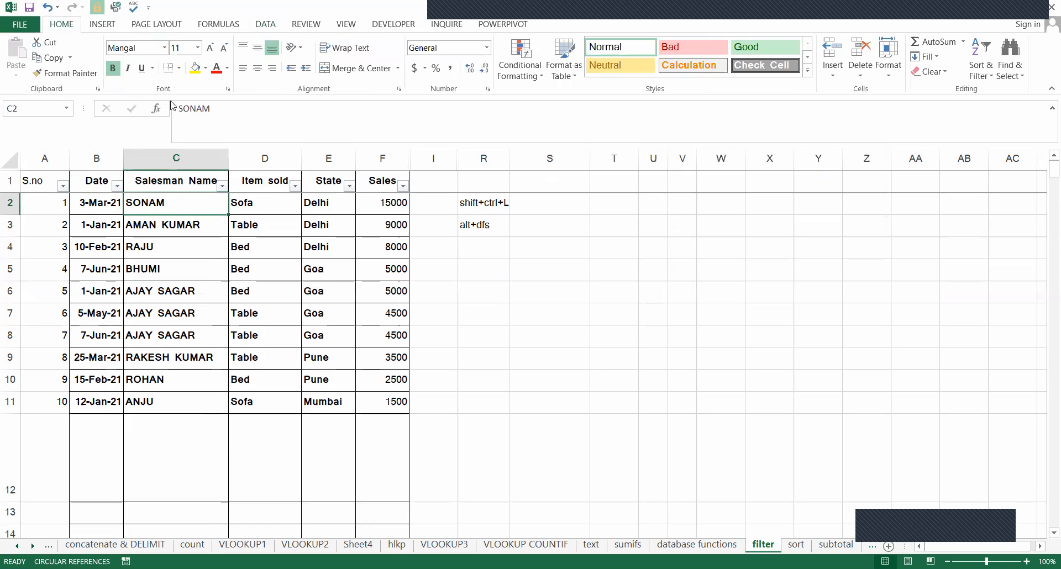
pyautogui.click(194, 69)
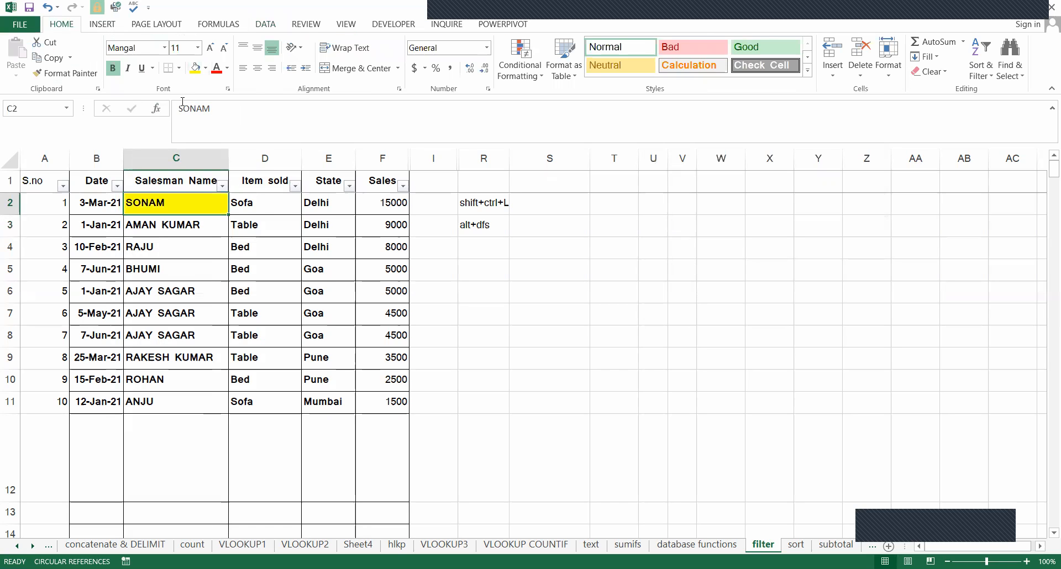
pyautogui.press('Down')
pyautogui.press('Down')
pyautogui.press('Down')
pyautogui.press('F4')
pyautogui.press('Down')
pyautogui.press('Down')
pyautogui.press('Down')
pyautogui.press('F4')
pyautogui.press('Down')
pyautogui.press('Down')
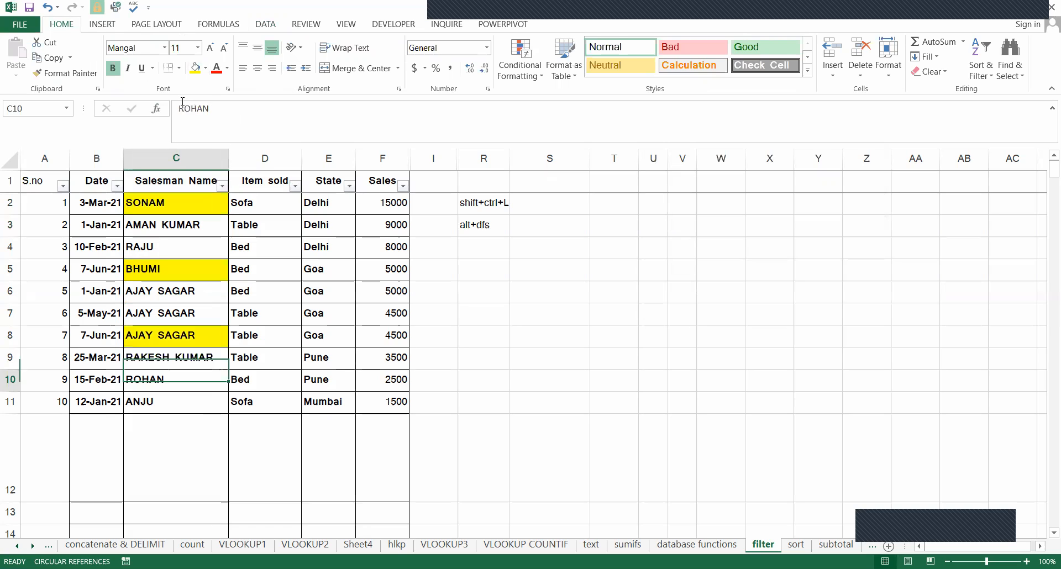
pyautogui.press('Down')
pyautogui.press('F4')
pyautogui.press('Up')
pyautogui.press('Up')
pyautogui.press('Up')
pyautogui.press('Up')
pyautogui.press('Up')
pyautogui.press('Up')
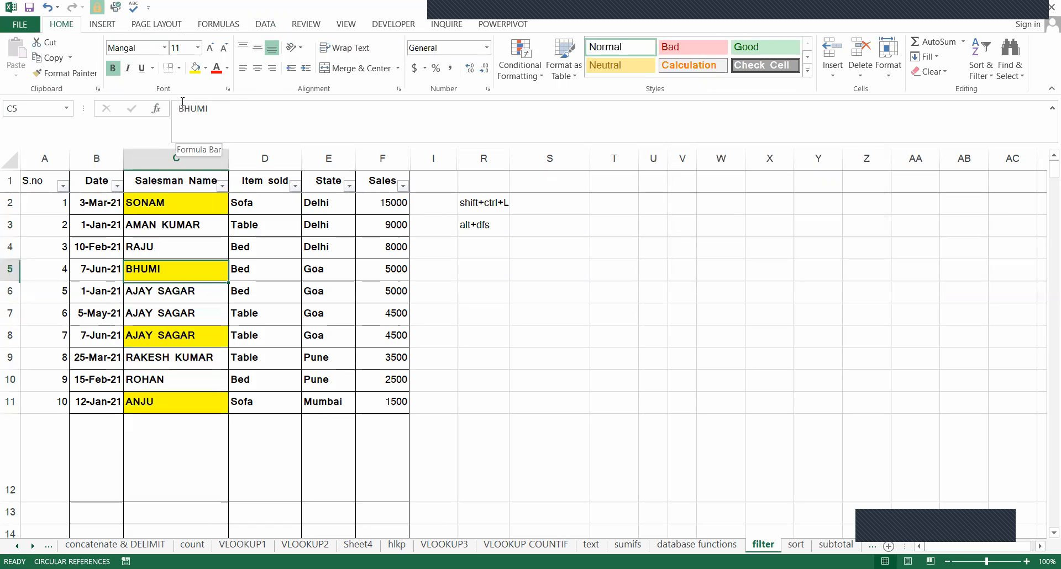
pyautogui.press('Up')
pyautogui.press('Up')
pyautogui.press('Up')
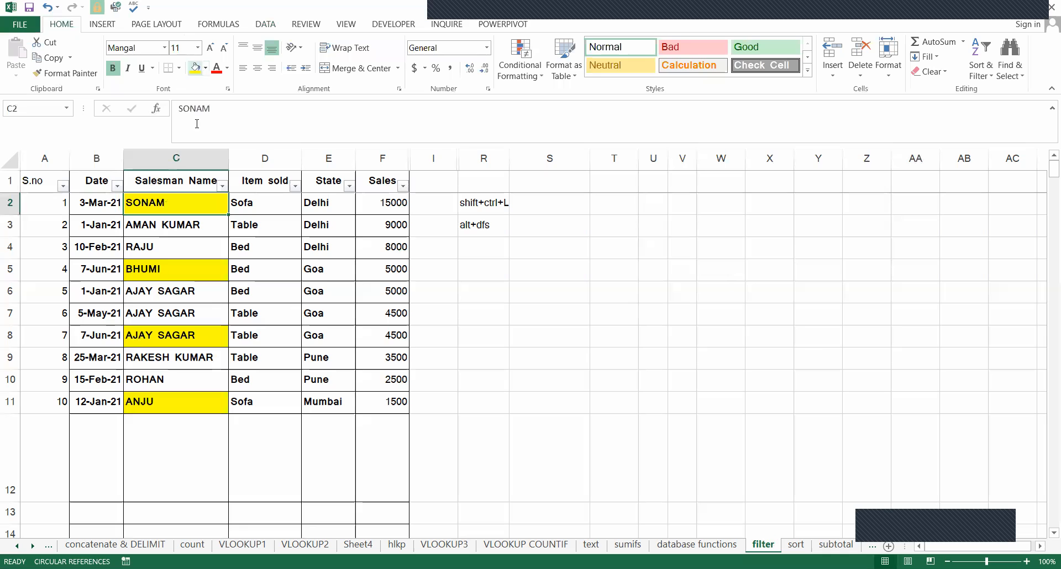
# Fill cells C4, C7 and C10 in the Salesman Name column with the standard red.
pyautogui.click(162, 247)
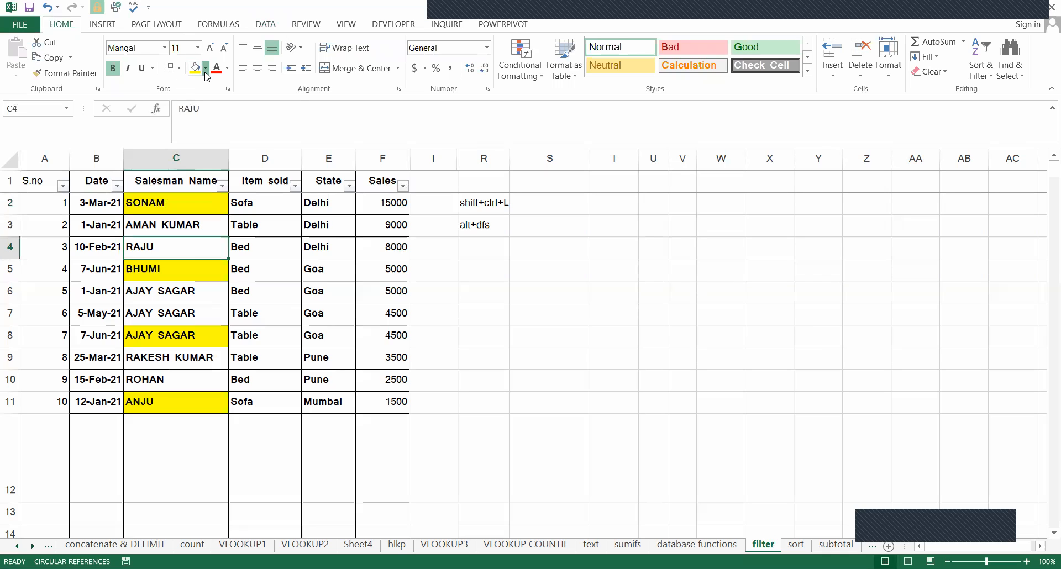
pyautogui.click(205, 68)
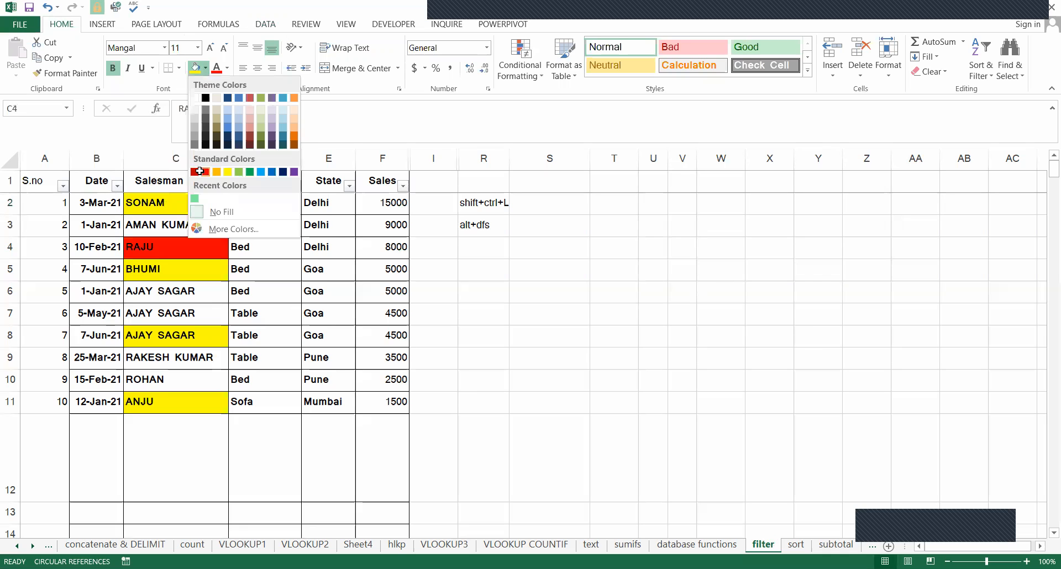
pyautogui.click(199, 171)
pyautogui.press('Up')
pyautogui.press('Down')
pyautogui.press('Down')
pyautogui.press('Down')
pyautogui.press('Down')
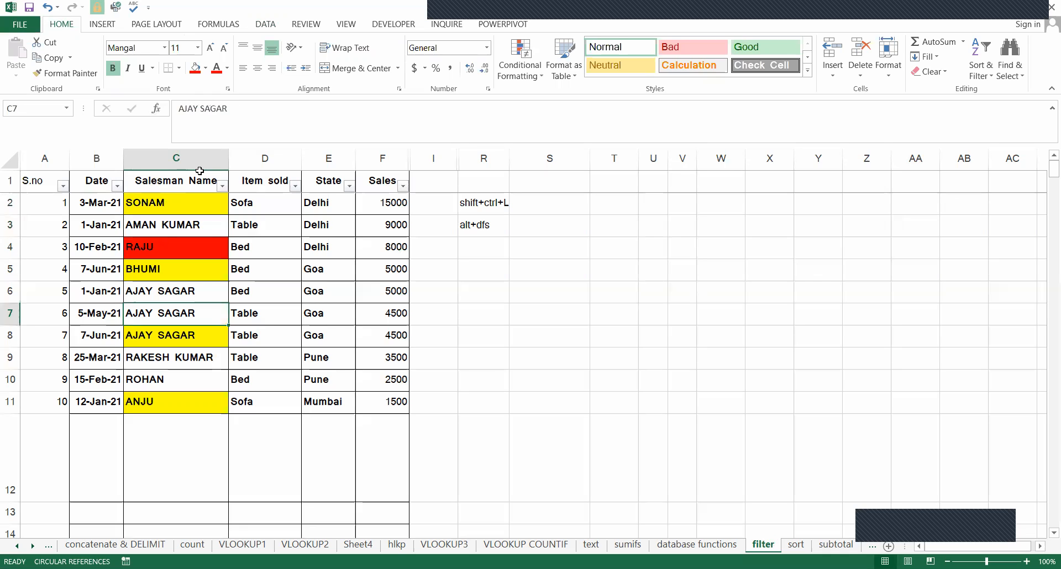
pyautogui.press('F4')
pyautogui.press('Down')
pyautogui.press('Down')
pyautogui.press('Down')
pyautogui.press('F4')
pyautogui.press('Up')
pyautogui.press('Up')
pyautogui.press('Up')
pyautogui.press('Up')
pyautogui.press('Up')
pyautogui.press('Up')
pyautogui.press('Up')
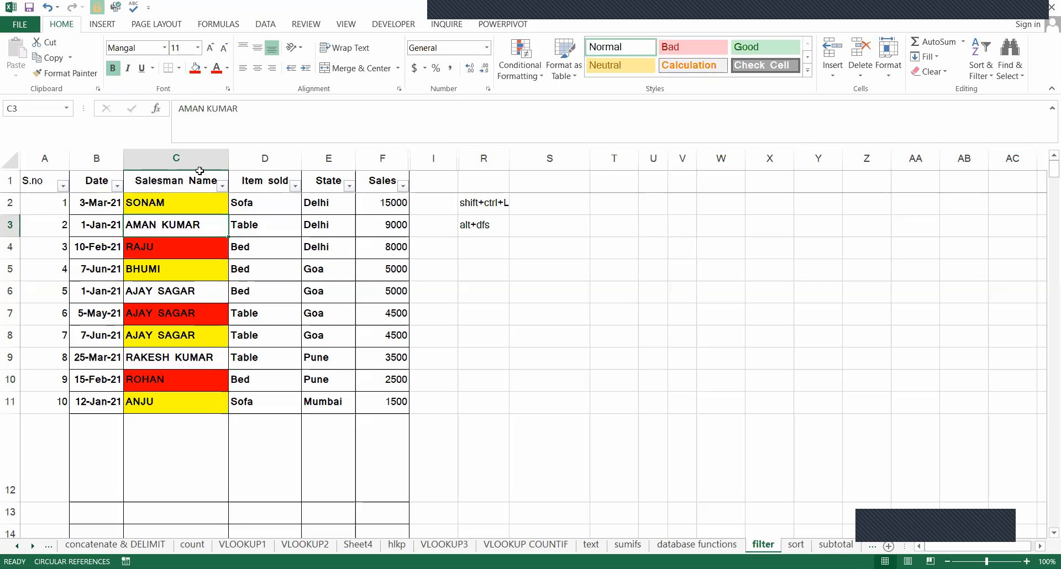
pyautogui.press('Up')
pyautogui.press('Up')
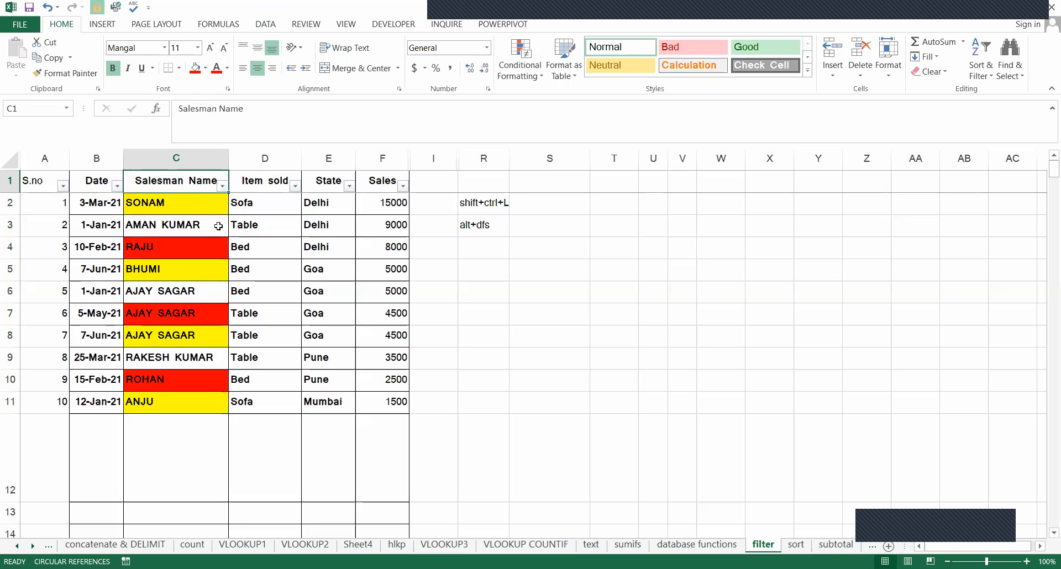
pyautogui.press('Down')
pyautogui.press('Down')
pyautogui.press('Down')
pyautogui.press('Down')
pyautogui.press('Down')
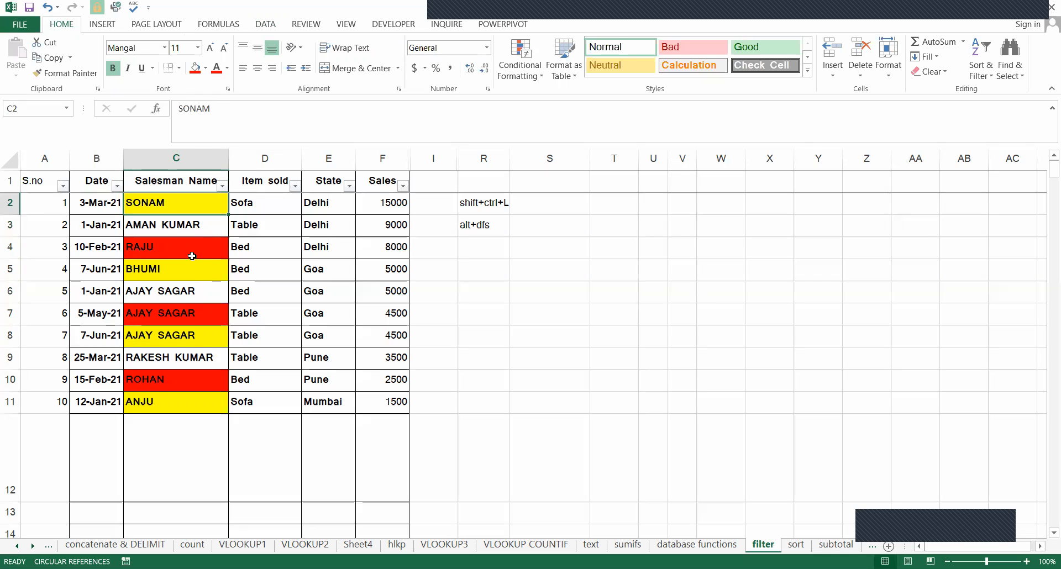
# Examine the yellow and red filled cells in the Salesman Name column.
pyautogui.press('Down')
pyautogui.press('Down')
pyautogui.press('Down')
pyautogui.press('Down')
pyautogui.press('Down')
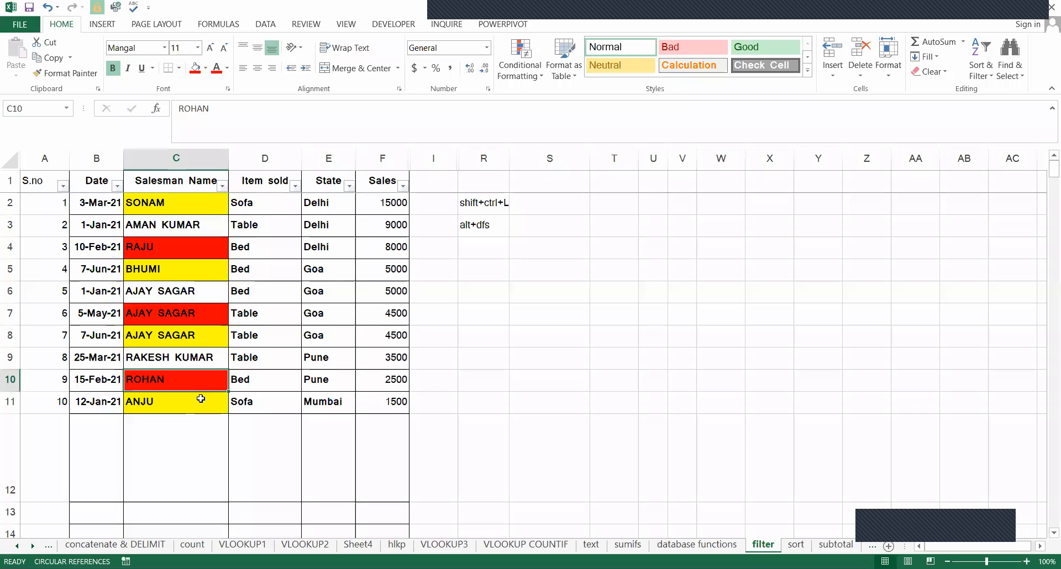
pyautogui.press('Up')
pyautogui.press('Up')
pyautogui.press('Up')
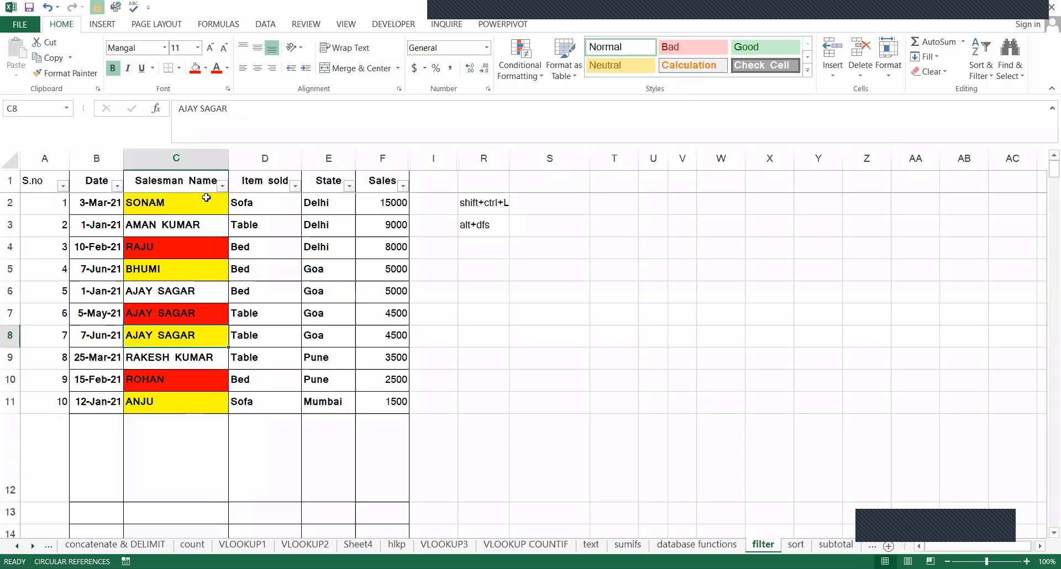
pyautogui.click(163, 206)
pyautogui.click(159, 273)
pyautogui.click(163, 365)
pyautogui.click(179, 387)
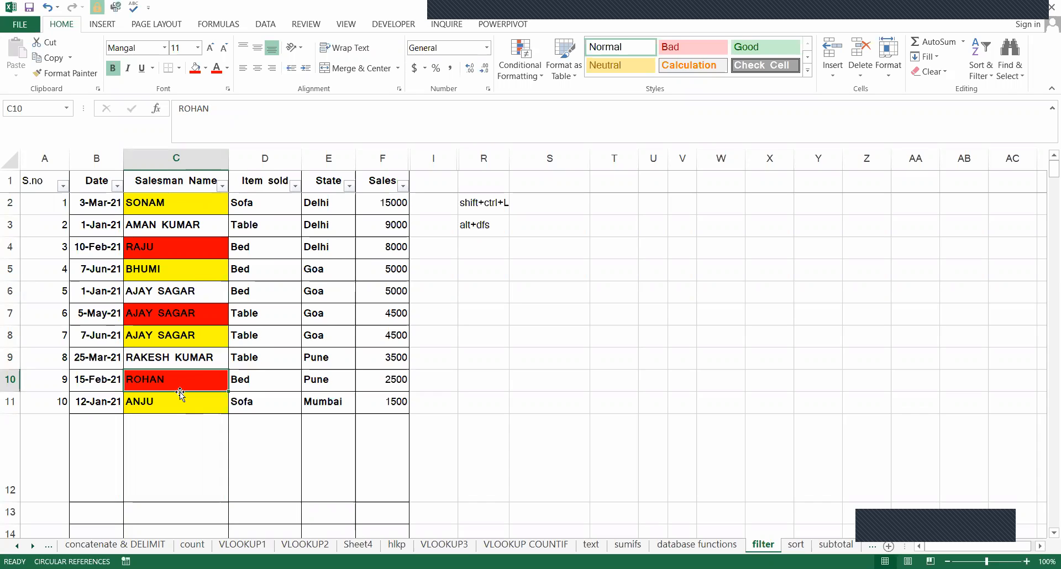
# Filter the Salesman Name column by the yellow cell color.
pyautogui.hotkey('ctrl', 'Up')
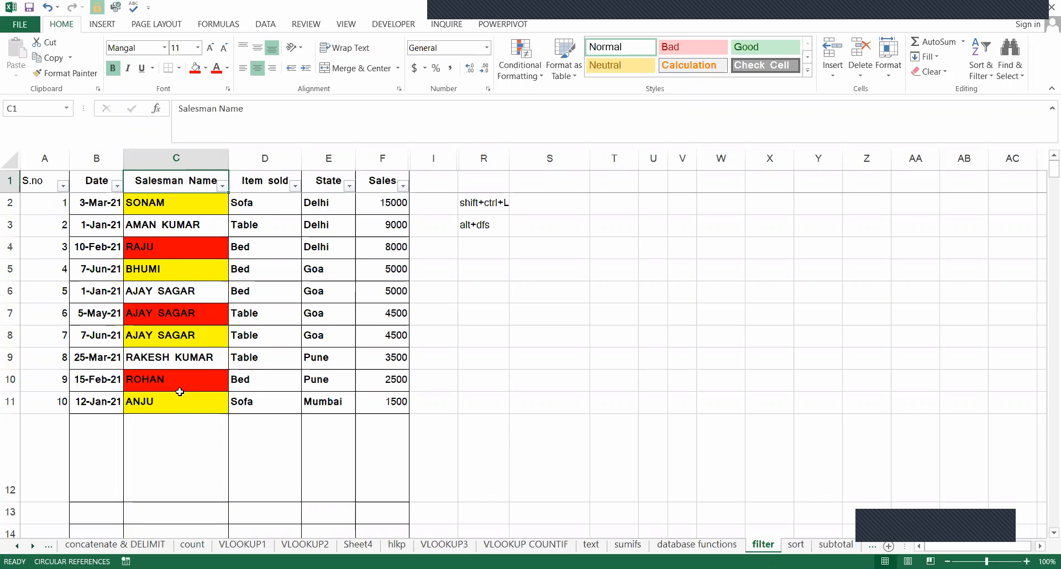
pyautogui.hotkey('alt', 'Down')
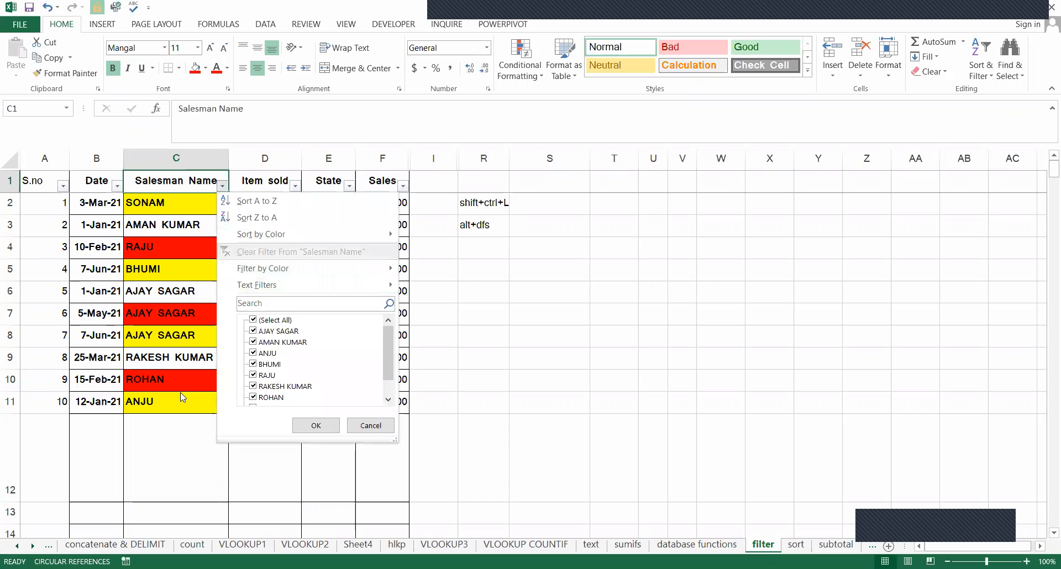
pyautogui.press('Down')
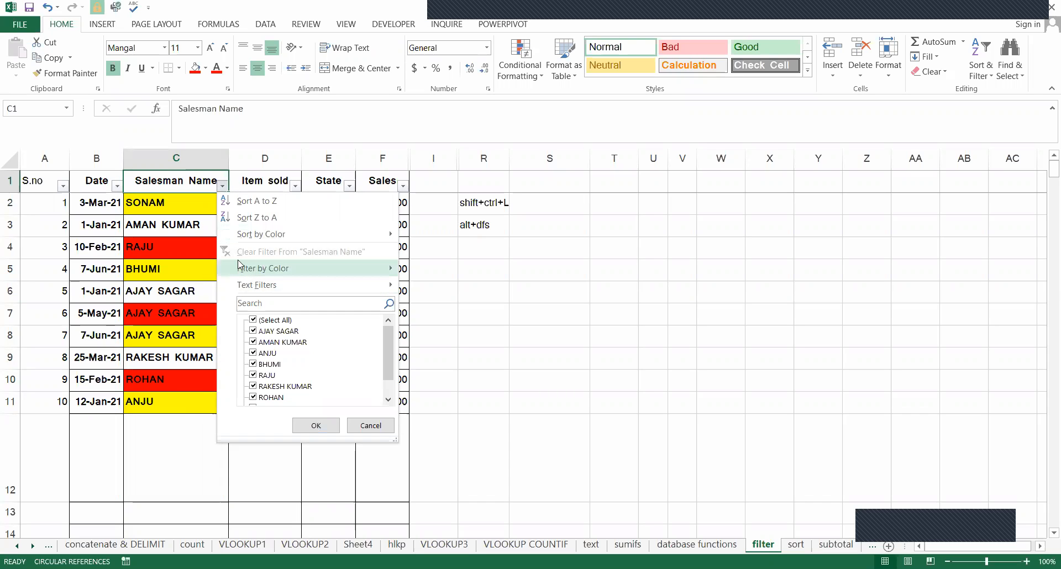
pyautogui.press('f')
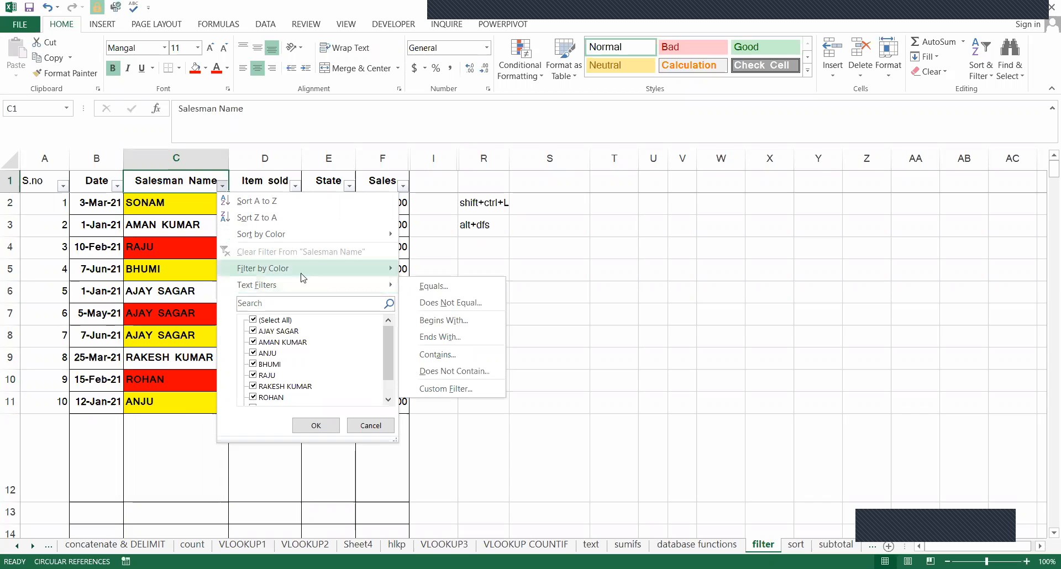
pyautogui.moveTo(278, 271)
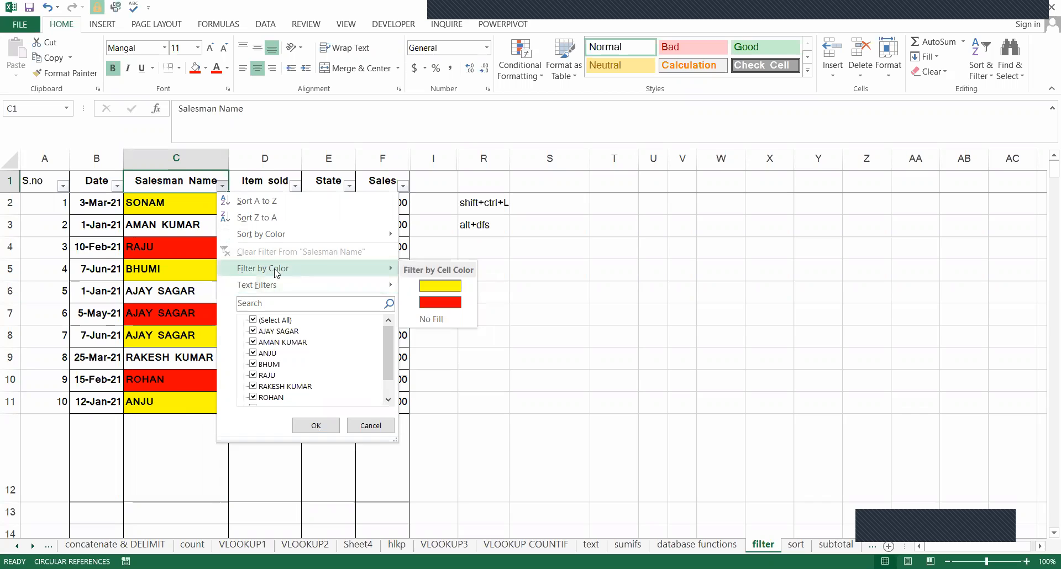
pyautogui.click(456, 287)
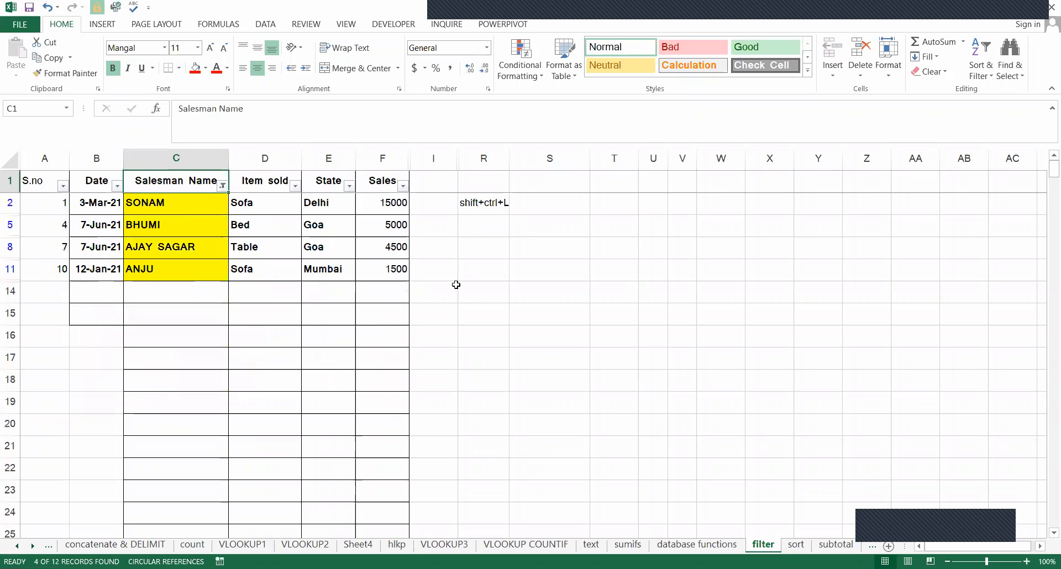
pyautogui.press('Left')
pyautogui.press('Down')
pyautogui.press('Down')
pyautogui.press('Right')
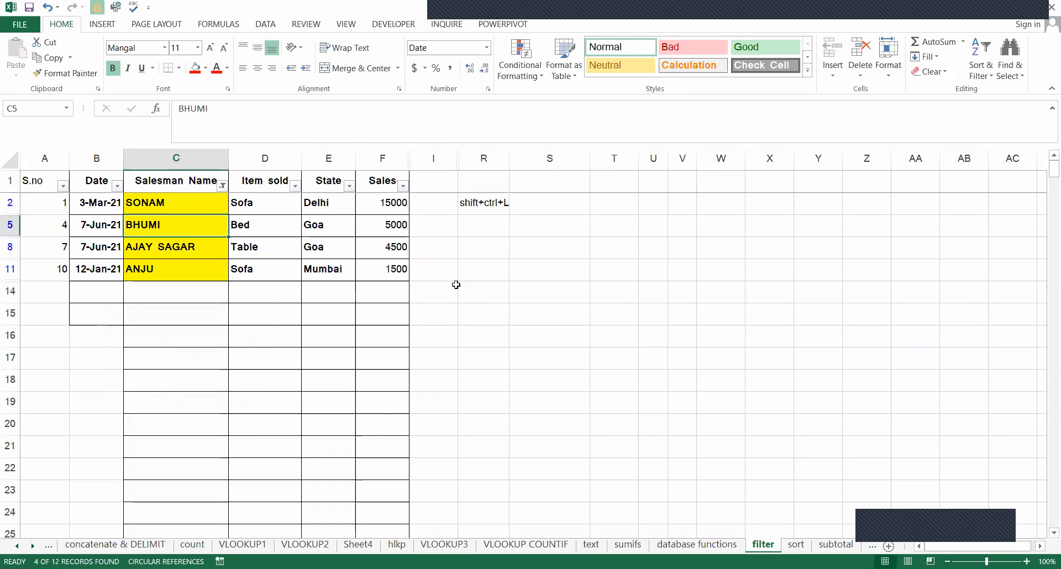
# Clear the yellow color filter so that all rows of the table are listed.
pyautogui.press('Up')
pyautogui.press('Up')
pyautogui.press('alt')
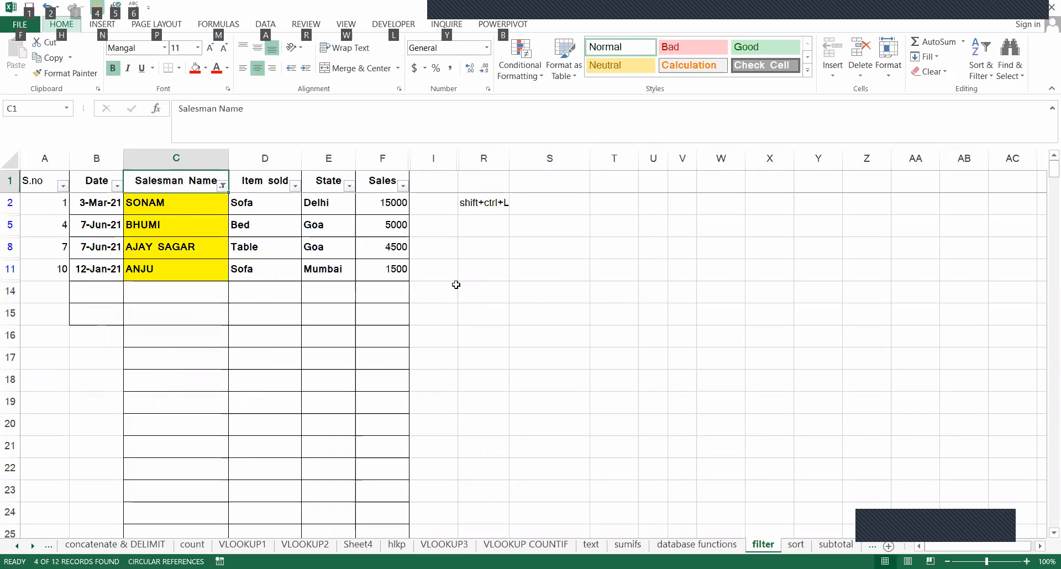
pyautogui.press('d')
pyautogui.press('f')
pyautogui.press('s')
# Filter the Salesman Name column by the red cell color.
pyautogui.hotkey('alt', 'Down')
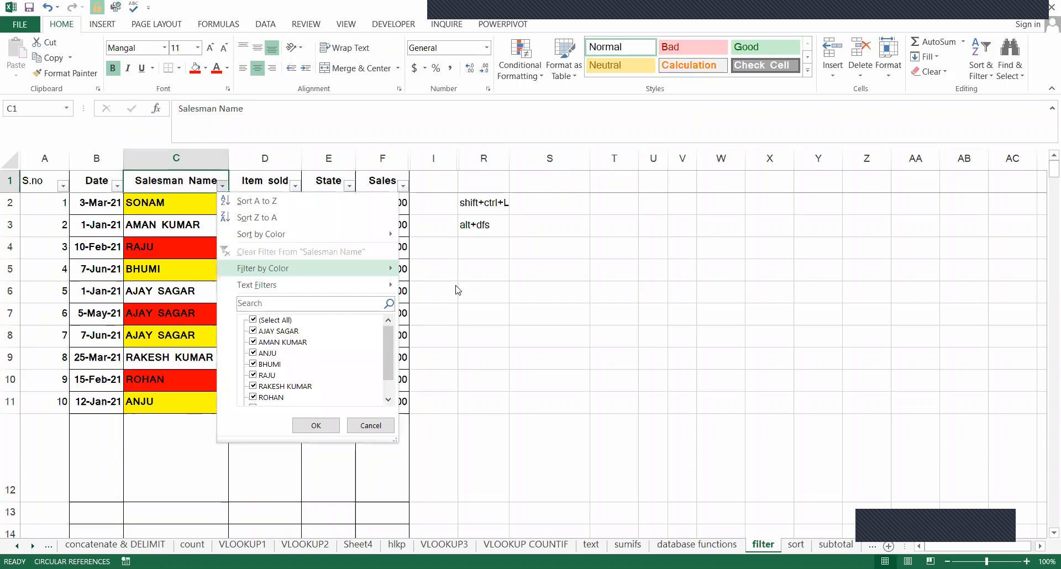
pyautogui.press('Right')
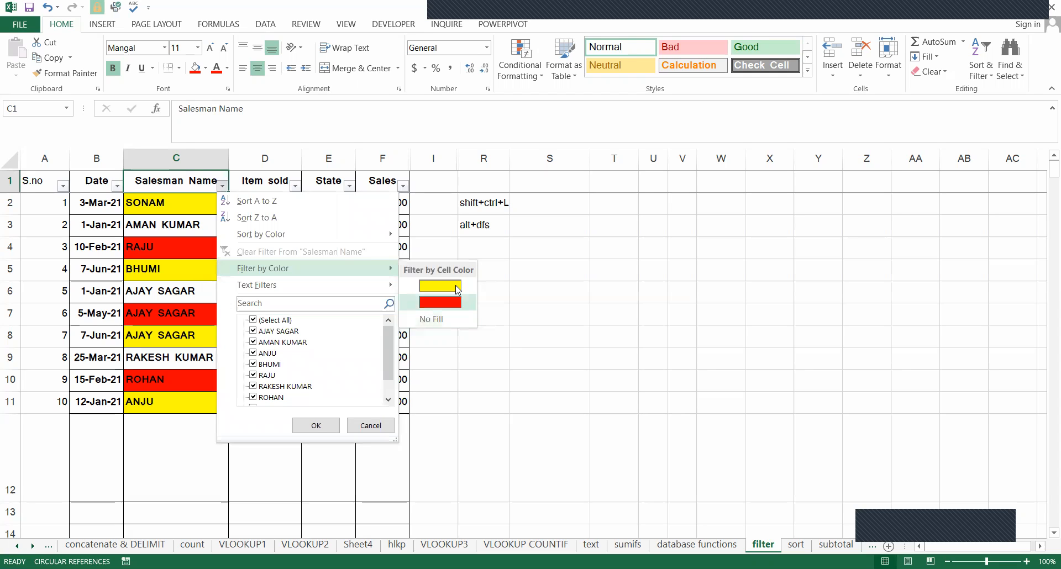
pyautogui.press('Return')
# Clear the red color filter from the Salesman Name column.
pyautogui.press('alt')
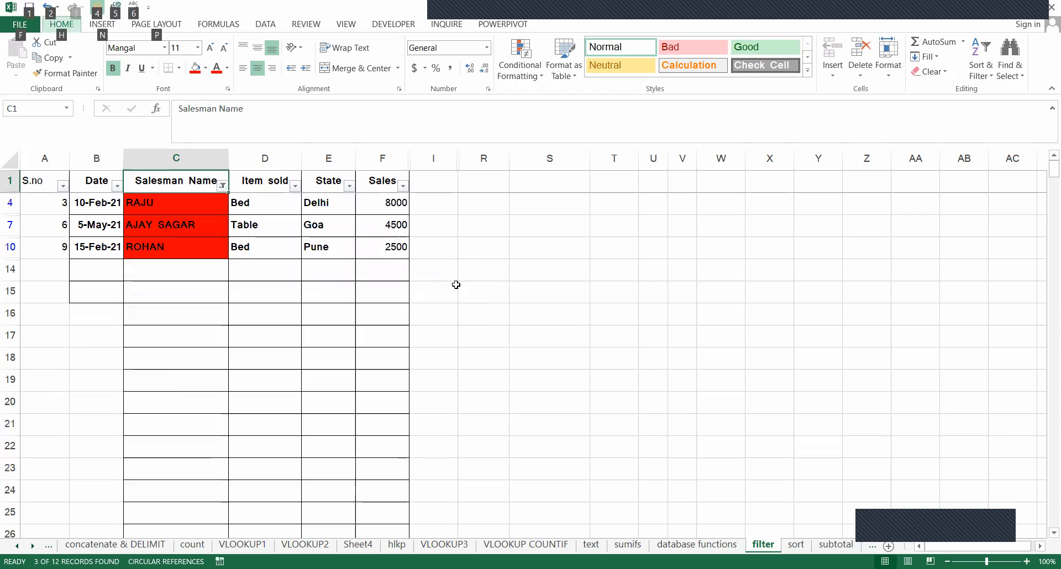
pyautogui.press('d')
pyautogui.press('f')
pyautogui.press('s')
# Filter the Salesman Name column by color to show only the cells with No Fill.
pyautogui.hotkey('alt', 'Down')
pyautogui.press('Down')
pyautogui.press('Down')
pyautogui.press('Down')
pyautogui.press('Down')
pyautogui.press('Down')
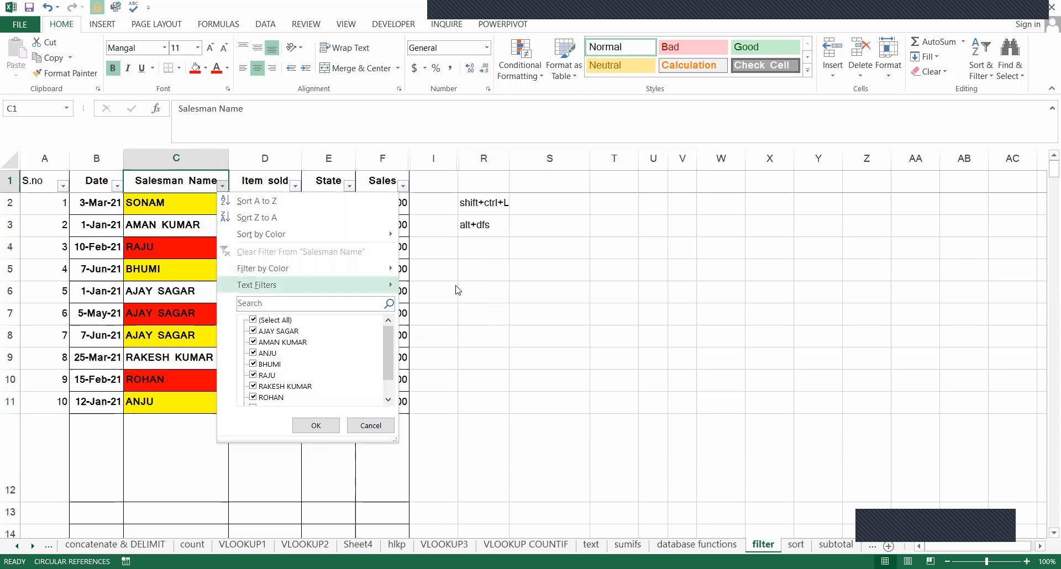
pyautogui.press('Up')
pyautogui.press('Right')
pyautogui.press('Up')
pyautogui.press('Return')
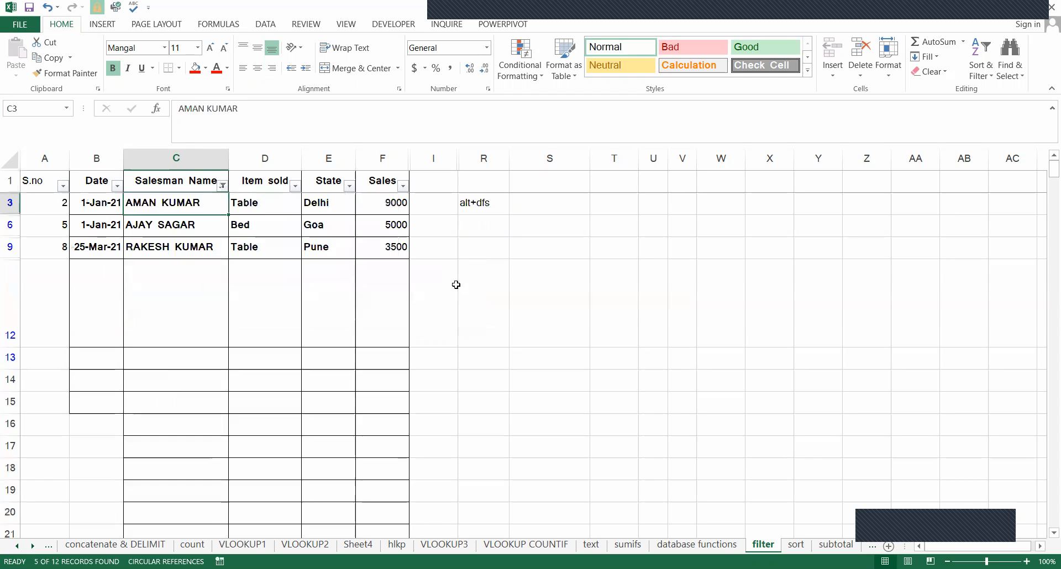
# Clear the No Fill filter to list every row of the table again.
pyautogui.press('alt')
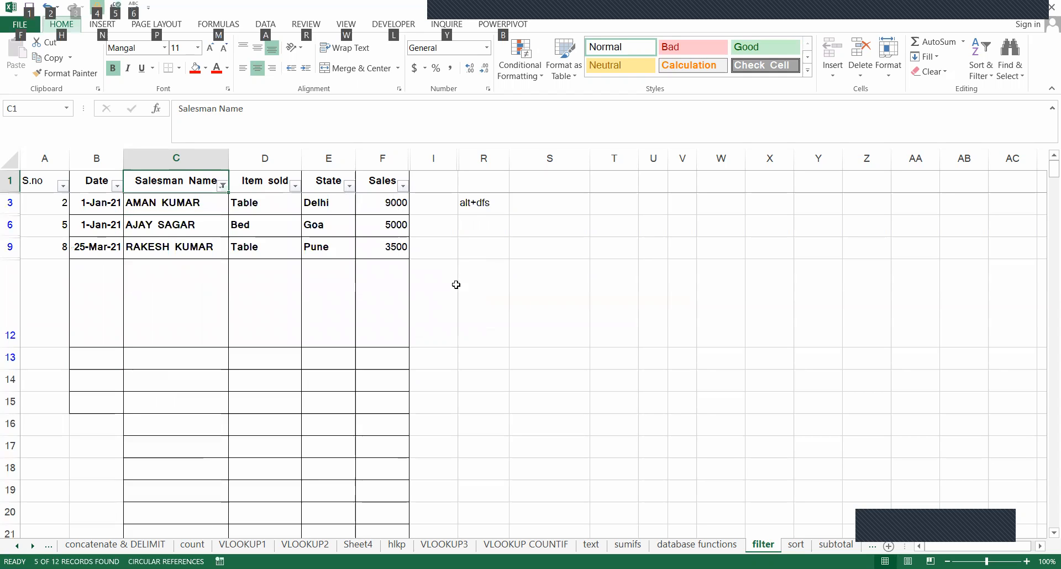
pyautogui.press('d')
pyautogui.press('f')
pyautogui.press('s')
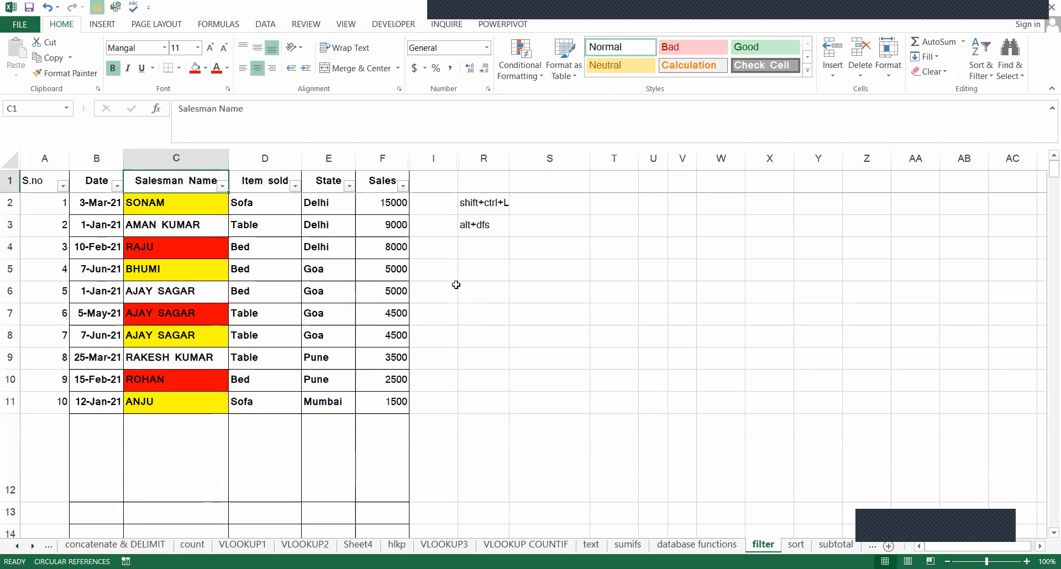
# Delete the shortcut notes in cells R2 and R3.
pyautogui.moveTo(461, 207); pyautogui.dragTo(471, 227)
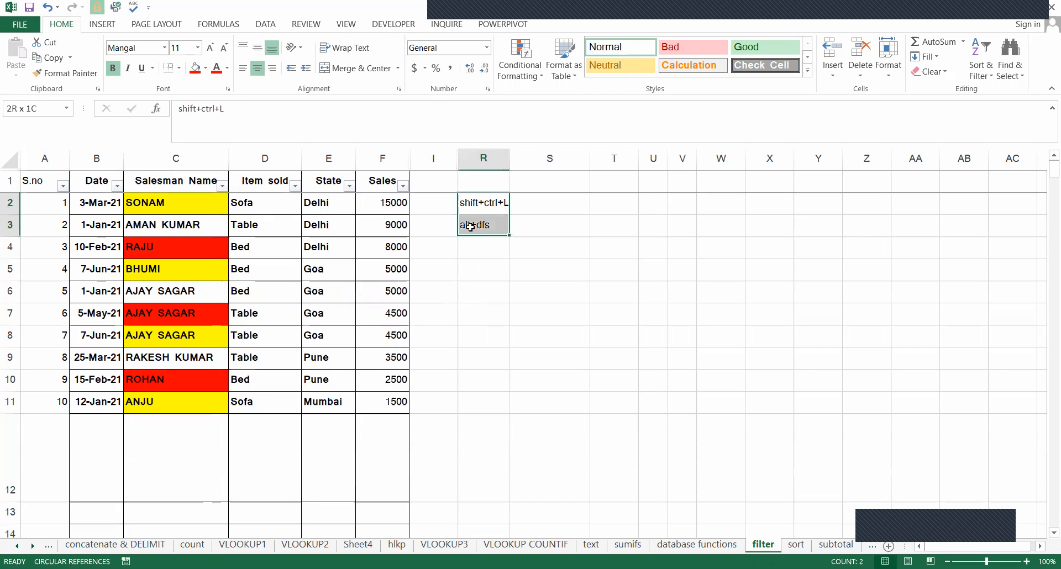
pyautogui.press('Delete')
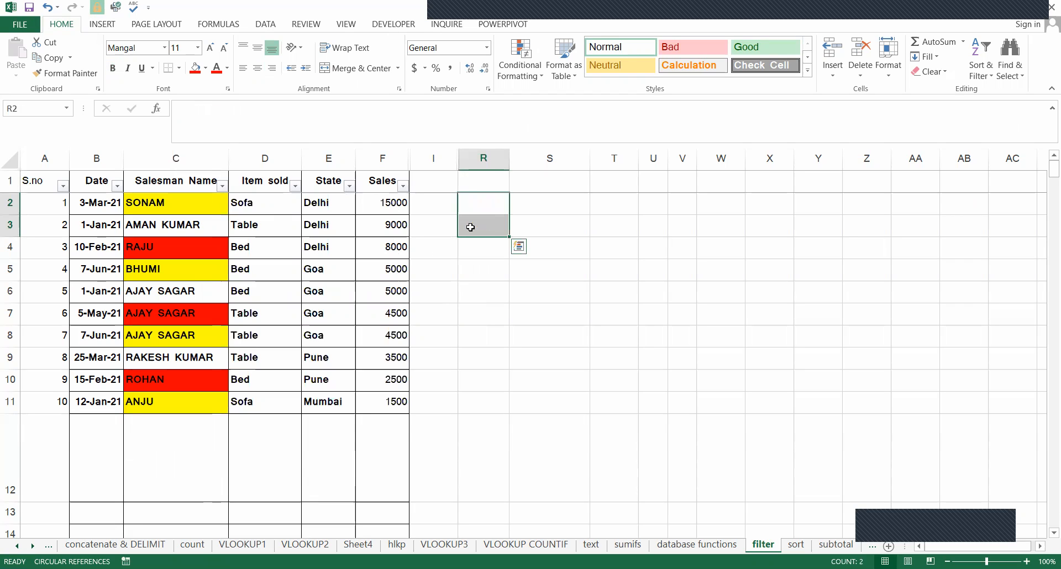
pyautogui.click(440, 14)
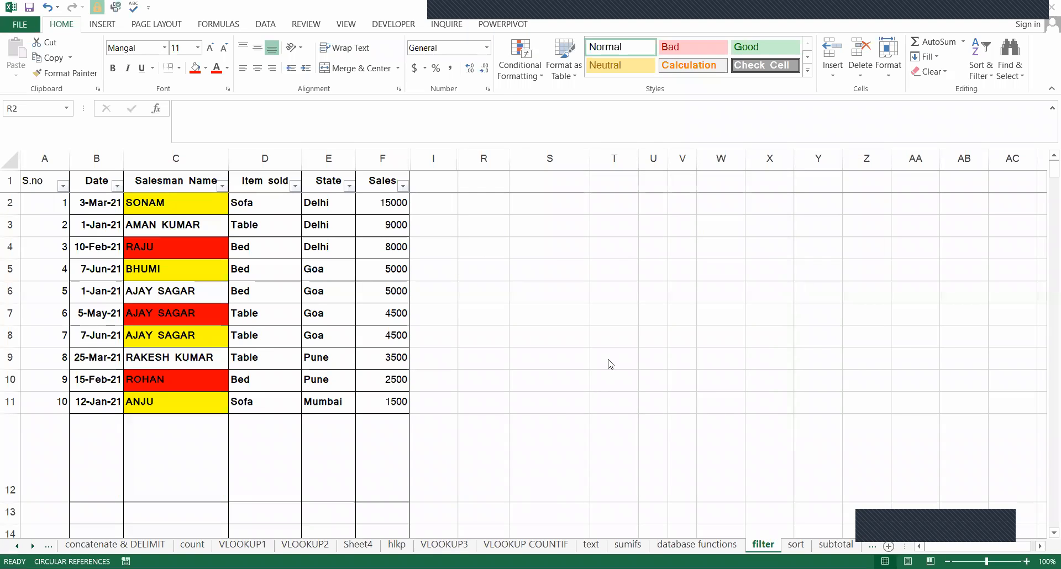
pyautogui.click(602, 292)
pyautogui.click(576, 241)
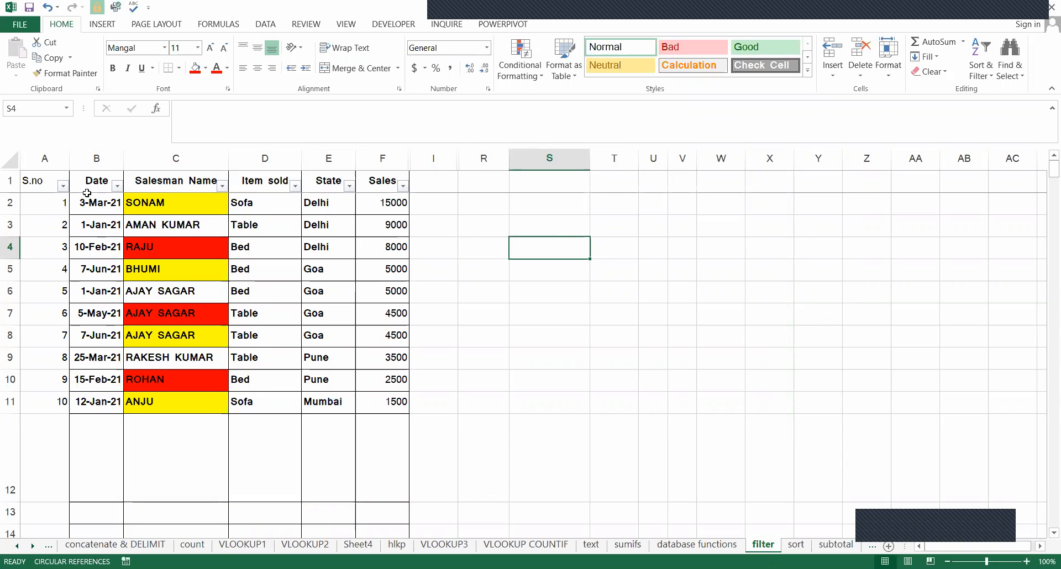
# Filter the State column to show only the Delhi rows.
pyautogui.click(98, 172)
pyautogui.press('Right')
pyautogui.press('Right')
pyautogui.press('Right')
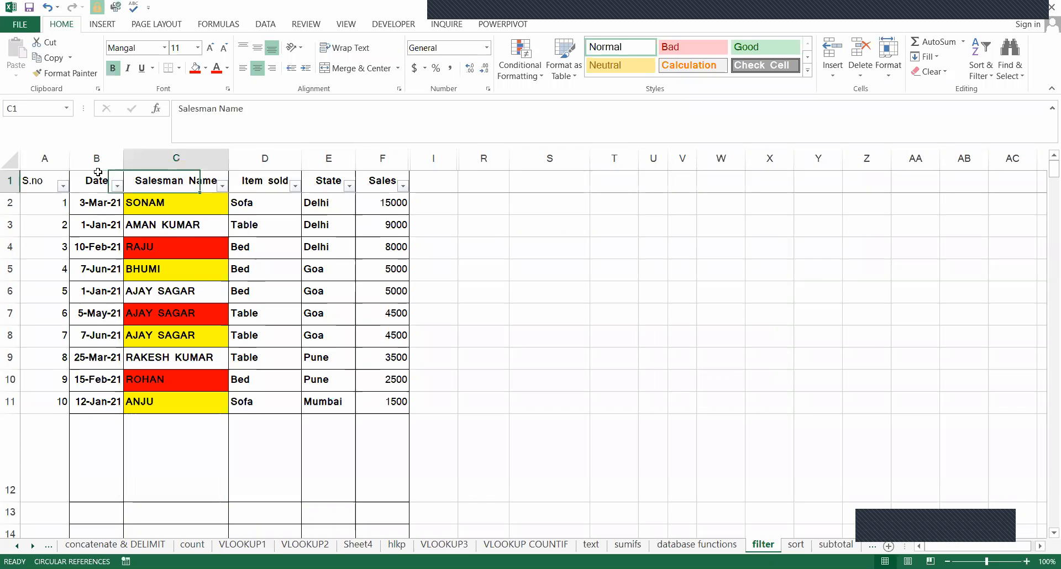
pyautogui.press('Left')
pyautogui.press('Right')
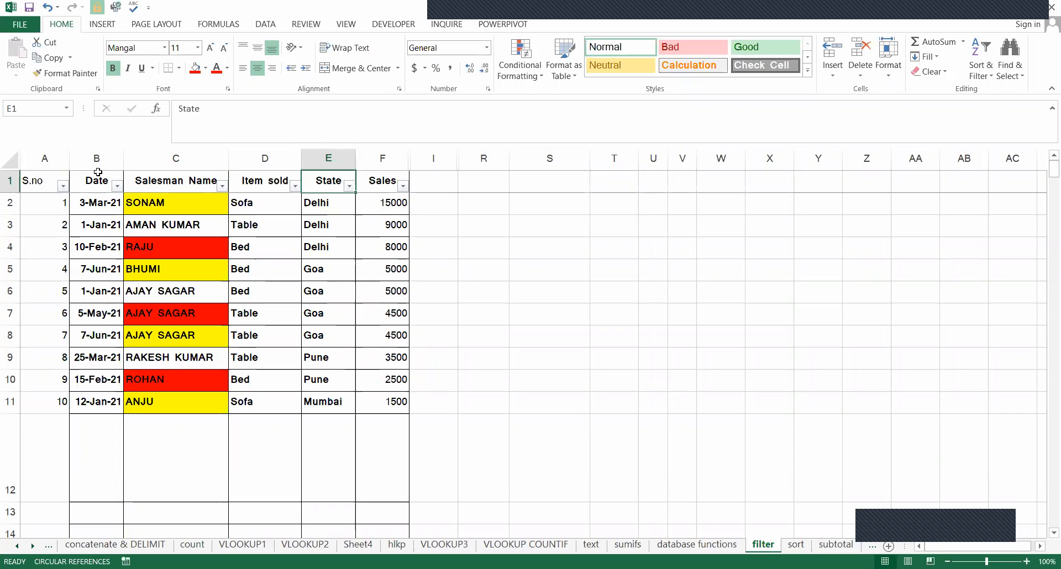
pyautogui.hotkey('alt', 'Down')
pyautogui.press('e')
pyautogui.press('Down')
pyautogui.press('space')
pyautogui.press('Down')
pyautogui.press('space')
pyautogui.press('Return')
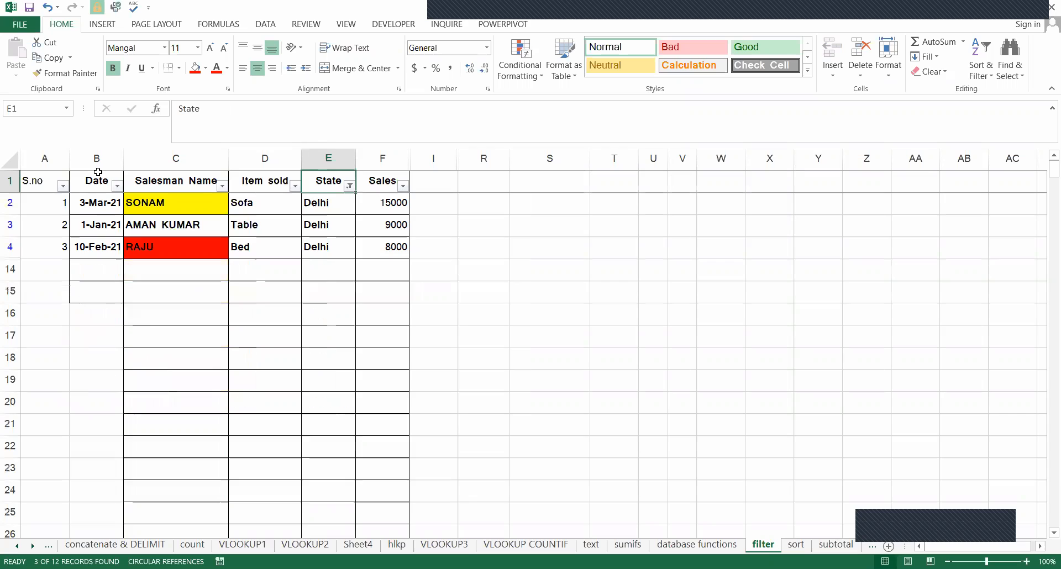
# Look over the filtered Delhi records together with their header row, A1:F4.
pyautogui.click(267, 232)
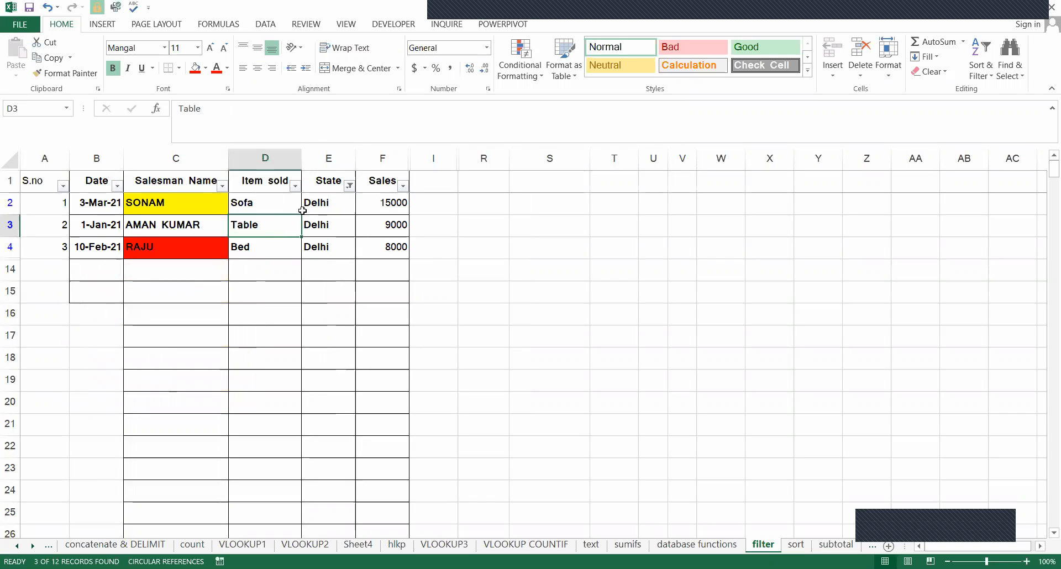
pyautogui.click(47, 184)
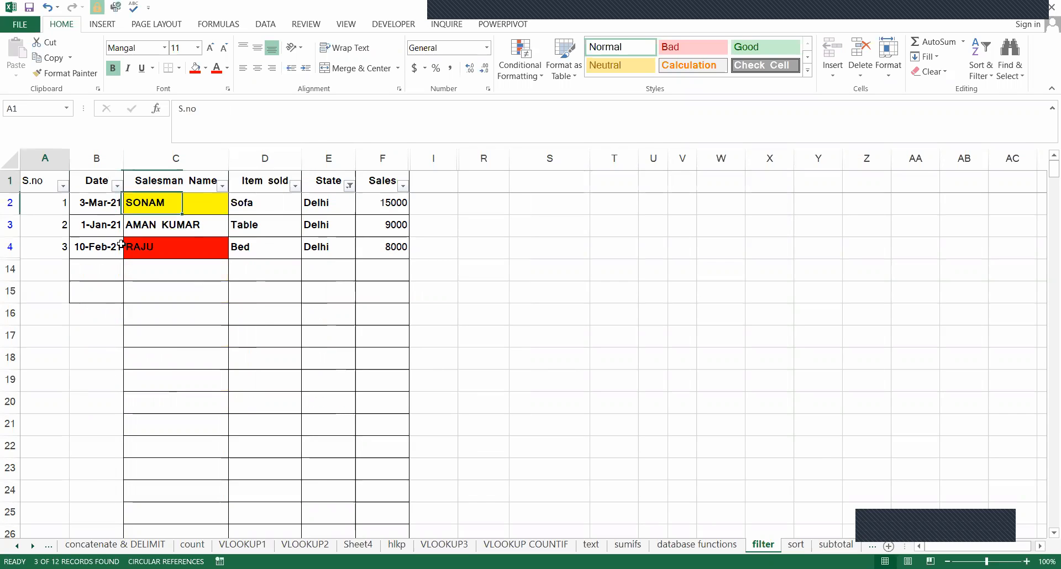
pyautogui.keyDown('shift'); pyautogui.click(390, 246); pyautogui.keyUp('shift')
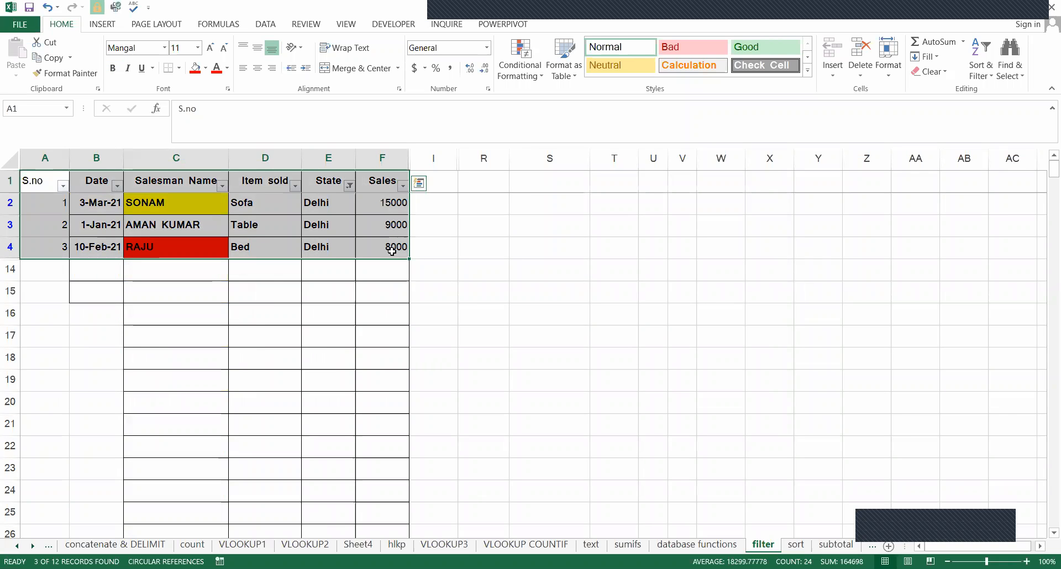
pyautogui.click(563, 264)
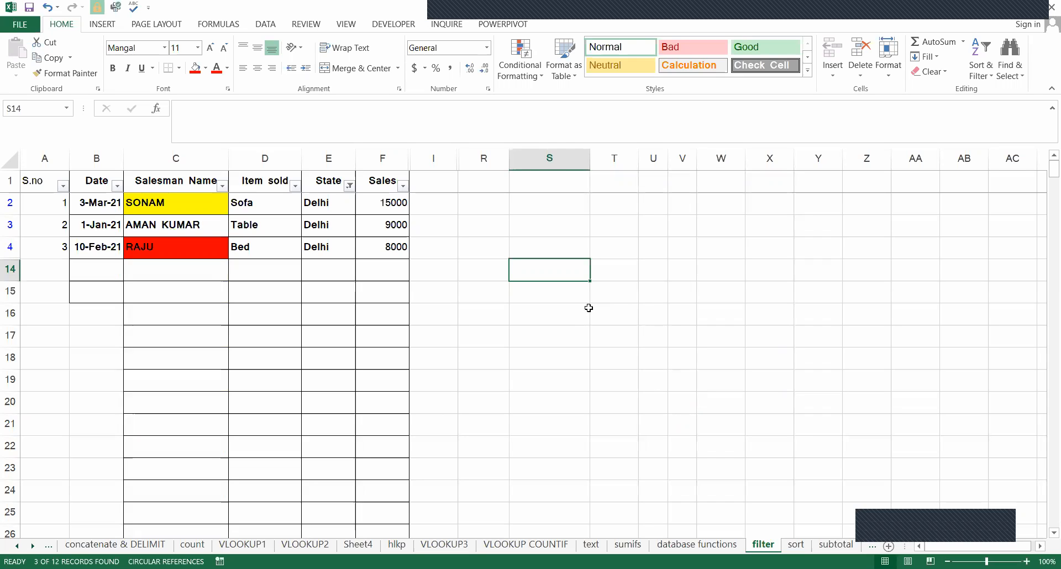
# Clear the State filter so that the full sales table is shown.
pyautogui.hotkey('alt', 'd')
pyautogui.press('f')
pyautogui.press('s')
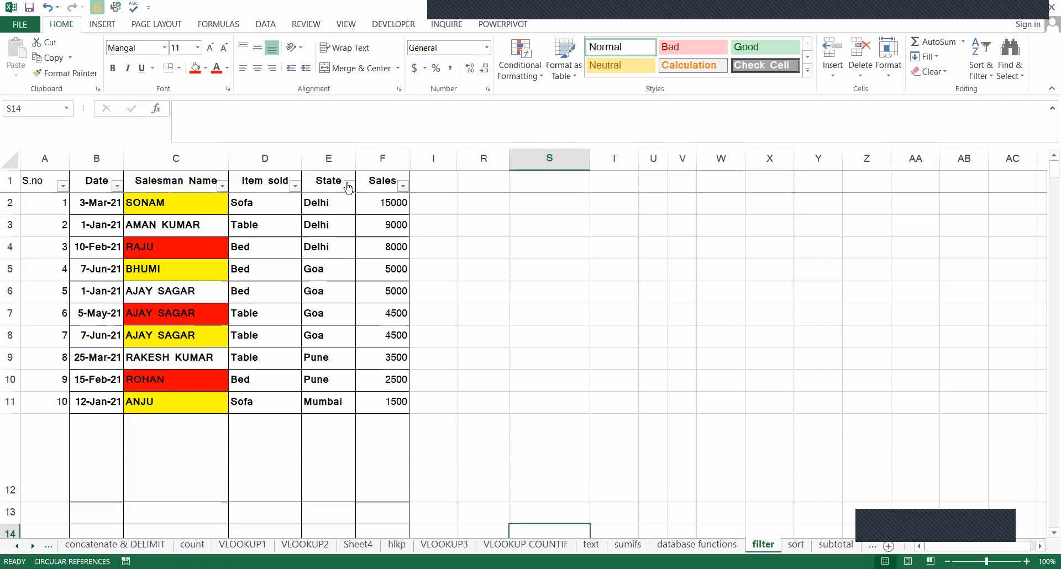
# Copy the State header from E1 into cell W4.
pyautogui.click(340, 184)
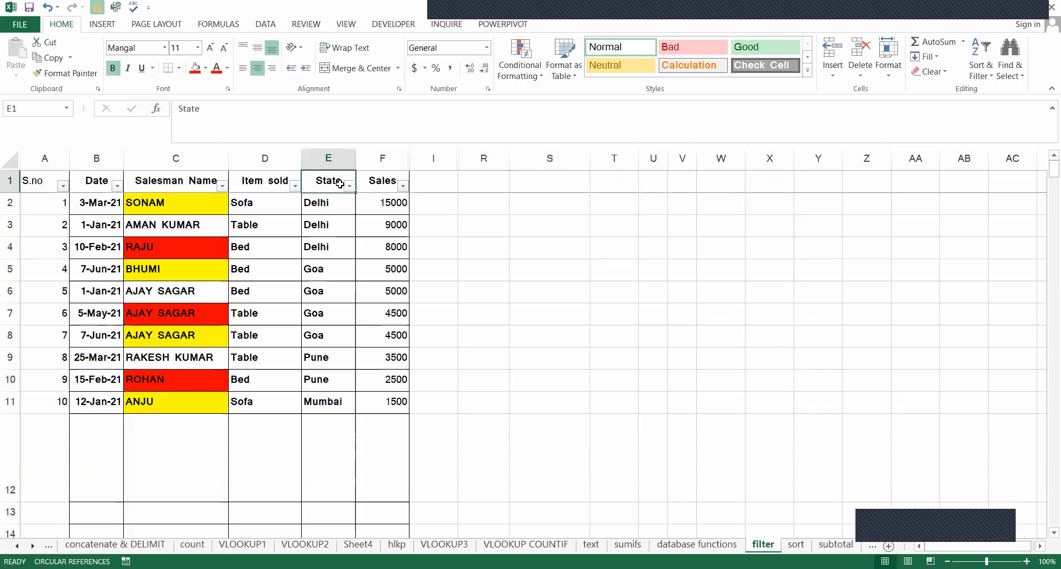
pyautogui.hotkey('ctrl', 'c')
pyautogui.press('Right')
pyautogui.press('Right')
pyautogui.press('Right')
pyautogui.press('Down')
pyautogui.press('Down')
pyautogui.press('Right')
pyautogui.press('Right')
pyautogui.press('Right')
pyautogui.press('Right')
pyautogui.press('Down')
pyautogui.press('Right')
pyautogui.press('Return')
pyautogui.press('Down')
pyautogui.press('Left')
pyautogui.press('Left')
pyautogui.press('Left')
pyautogui.press('Left')
pyautogui.press('Left')
pyautogui.press('Left')
pyautogui.press('Left')
pyautogui.press('Up')
pyautogui.press('Up')
pyautogui.press('Up')
pyautogui.press('Left')
pyautogui.press('Left')
pyautogui.press('Left')
pyautogui.press('Left')
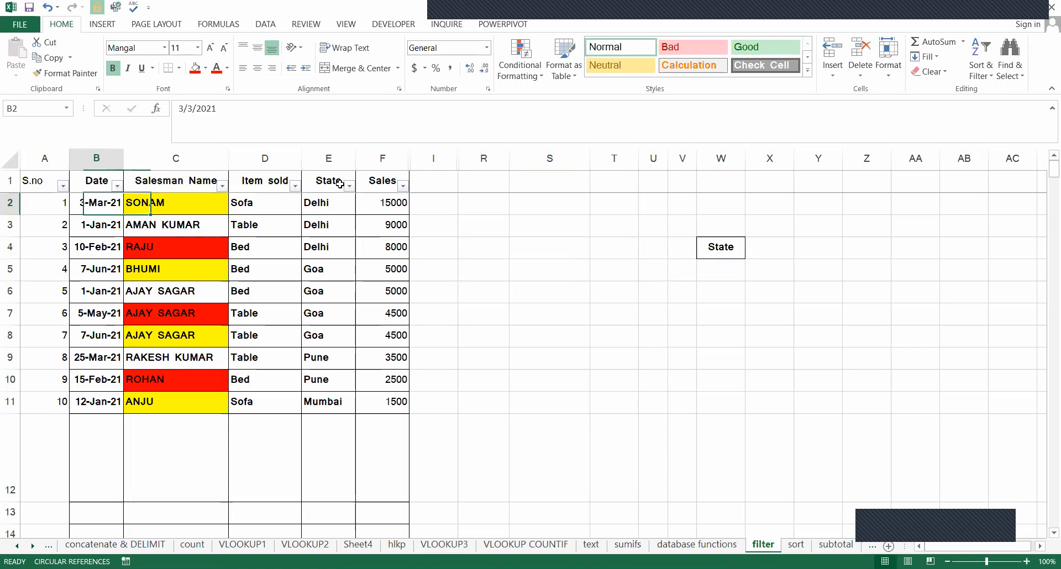
pyautogui.press('Up')
pyautogui.hotkey('shift', 'Right')
pyautogui.hotkey('shift', 'Right')
pyautogui.hotkey('shift', 'Right')
pyautogui.hotkey('shift', 'Right')
pyautogui.hotkey('ctrl', 'c')
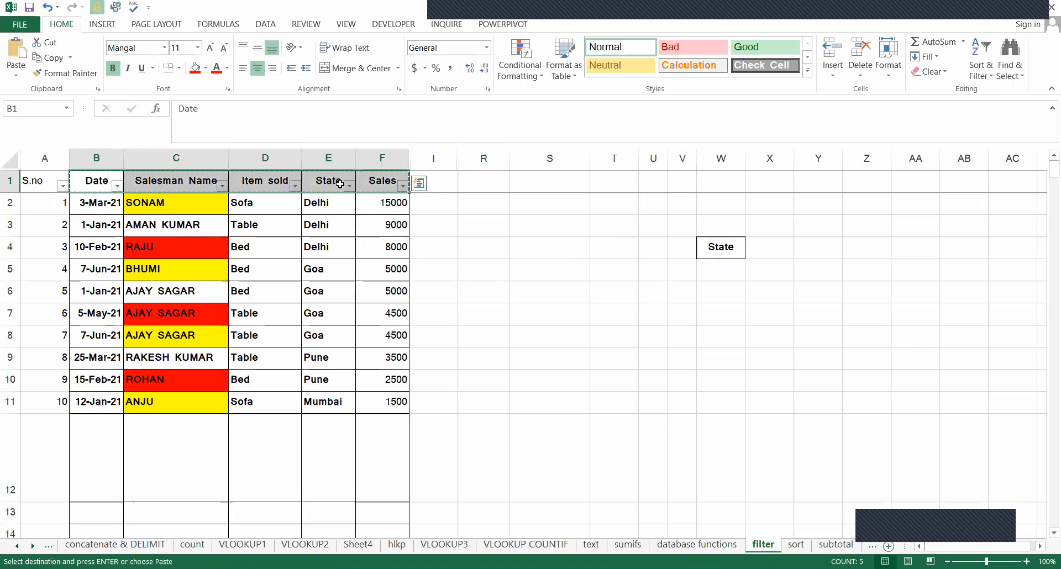
# Copy the complete header row A1:F1, from S.no to Sales, into S4:X4 beside the table.
pyautogui.press('Down')
pyautogui.press('Down')
pyautogui.press('Right')
pyautogui.press('Right')
pyautogui.press('Left')
pyautogui.press('Left')
pyautogui.press('Left')
pyautogui.press('Up')
pyautogui.press('Up')
pyautogui.hotkey('shift', 'Right')
pyautogui.hotkey('shift', 'Right')
pyautogui.hotkey('shift', 'Right')
pyautogui.hotkey('shift', 'Right')
pyautogui.hotkey('shift', 'Right')
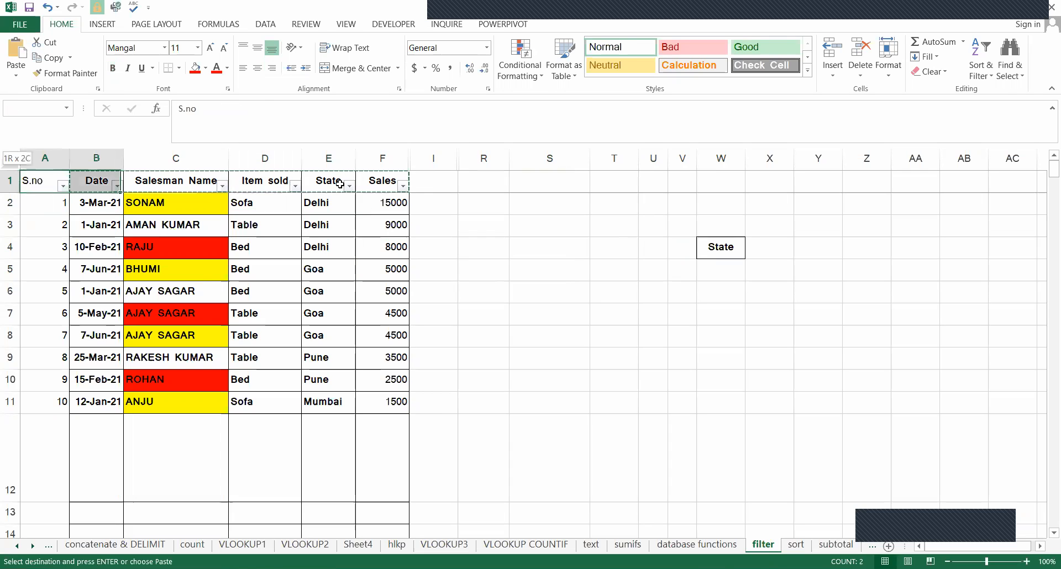
pyautogui.press('Down')
pyautogui.press('Down')
pyautogui.press('Right')
pyautogui.press('Right')
pyautogui.press('Right')
pyautogui.press('Right')
pyautogui.press('Right')
pyautogui.press('Down')
pyautogui.press('Right')
pyautogui.press('Right')
pyautogui.press('Right')
pyautogui.hotkey('ctrl', 'v')
pyautogui.press('Escape')
pyautogui.press('alt')
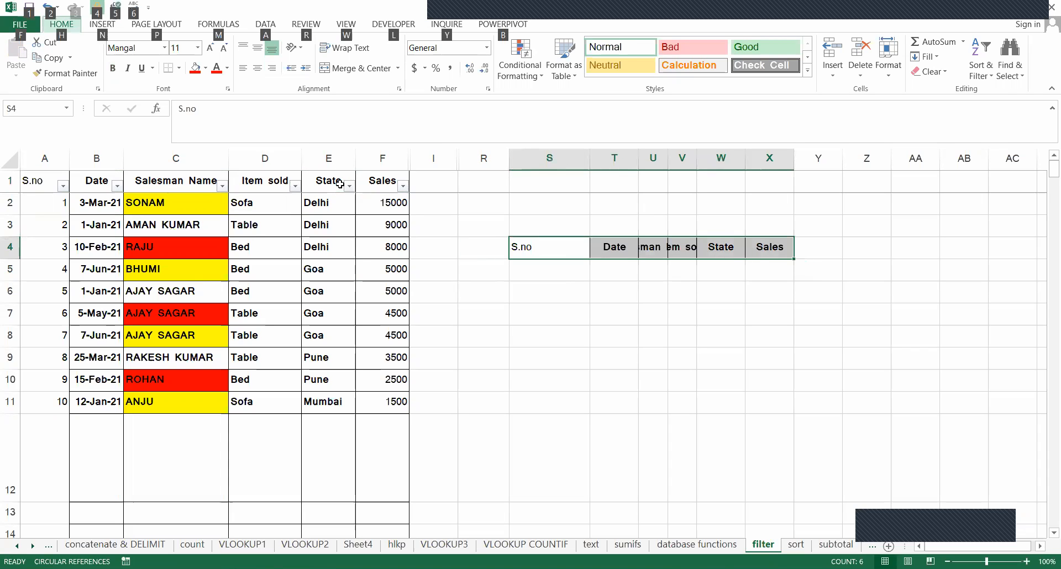
# Autofit the column widths of the copied header row S4:X4.
pyautogui.press('h')
pyautogui.press('o')
pyautogui.press('i')
pyautogui.press('Down')
pyautogui.press('Up')
pyautogui.press('Right')
pyautogui.press('Right')
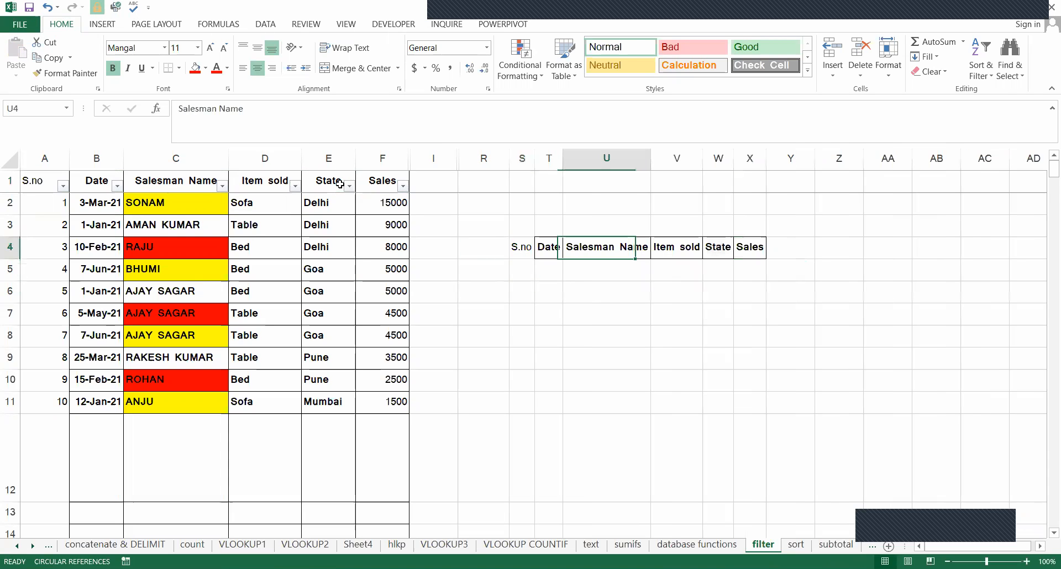
pyautogui.press('Right')
pyautogui.press('Down')
# Copy Delhi from the table's State cell E2 into W5 beneath the copied State header.
pyautogui.press('Left')
pyautogui.press('Left')
pyautogui.press('Left')
pyautogui.press('Left')
pyautogui.press('Left')
pyautogui.press('Left')
pyautogui.press('Left')
pyautogui.press('Up')
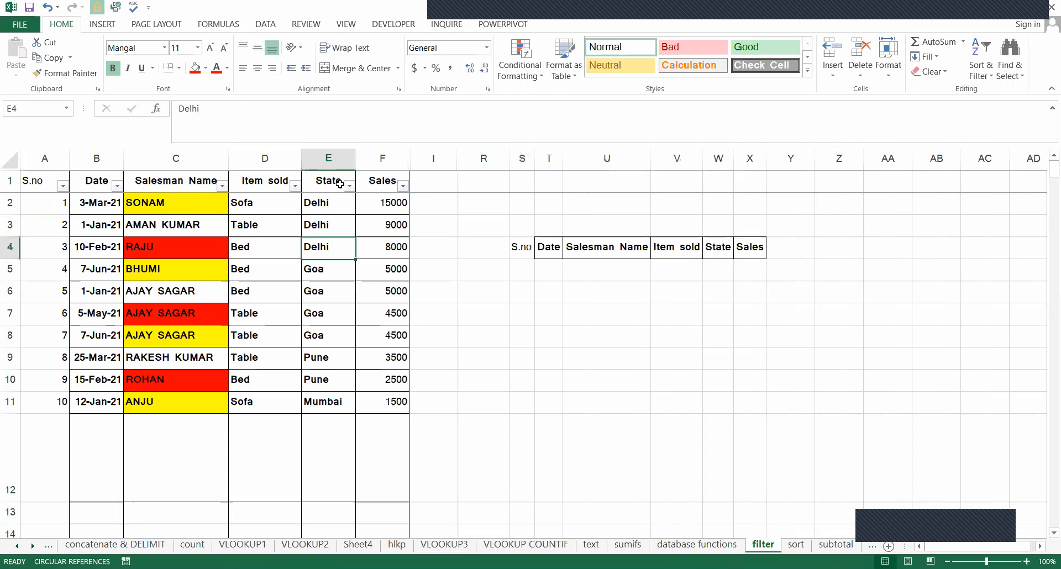
pyautogui.press('Up')
pyautogui.press('Up')
pyautogui.hotkey('ctrl', 'c')
pyautogui.press('Right')
pyautogui.press('Right')
pyautogui.press('Right')
pyautogui.press('Right')
pyautogui.press('Right')
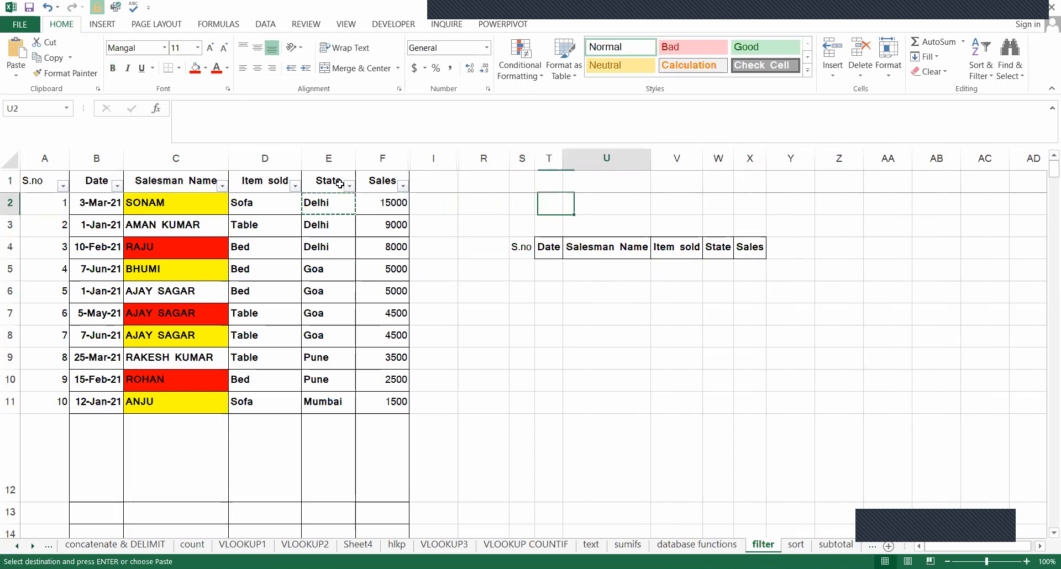
pyautogui.press('Right')
pyautogui.press('Down')
pyautogui.press('Down')
pyautogui.press('Down')
# Copy the formatting of the Date header in T4 onto the S.no header in S4.
pyautogui.press('Down')
pyautogui.press('Right')
pyautogui.press('Up')
pyautogui.press('Right')
pyautogui.press('Return')
pyautogui.press('Down')
pyautogui.press('Up')
pyautogui.press('Left')
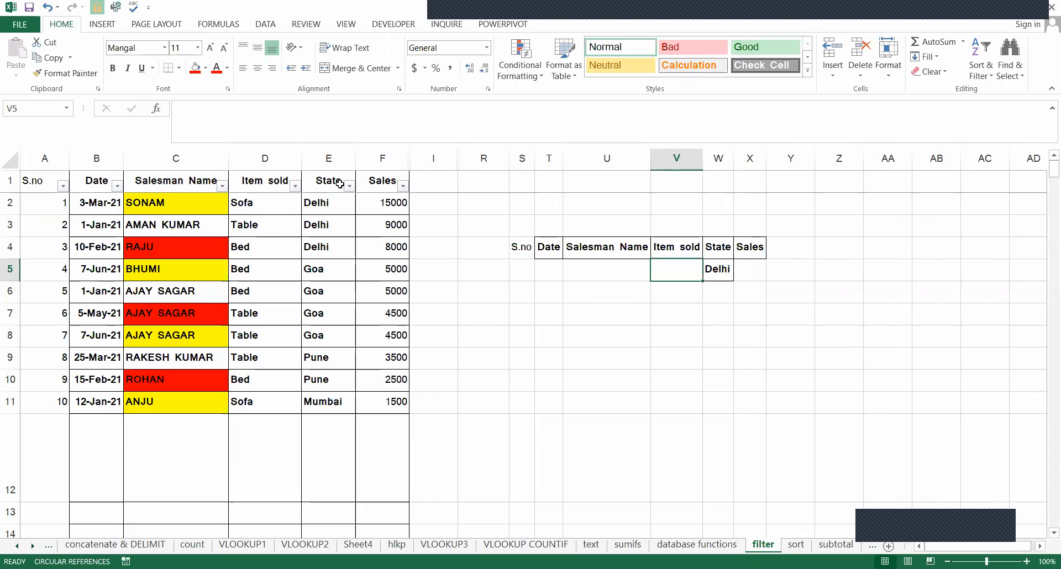
pyautogui.press('Left')
pyautogui.press('Left')
pyautogui.press('Left')
pyautogui.press('Left')
pyautogui.press('Up')
pyautogui.press('Right')
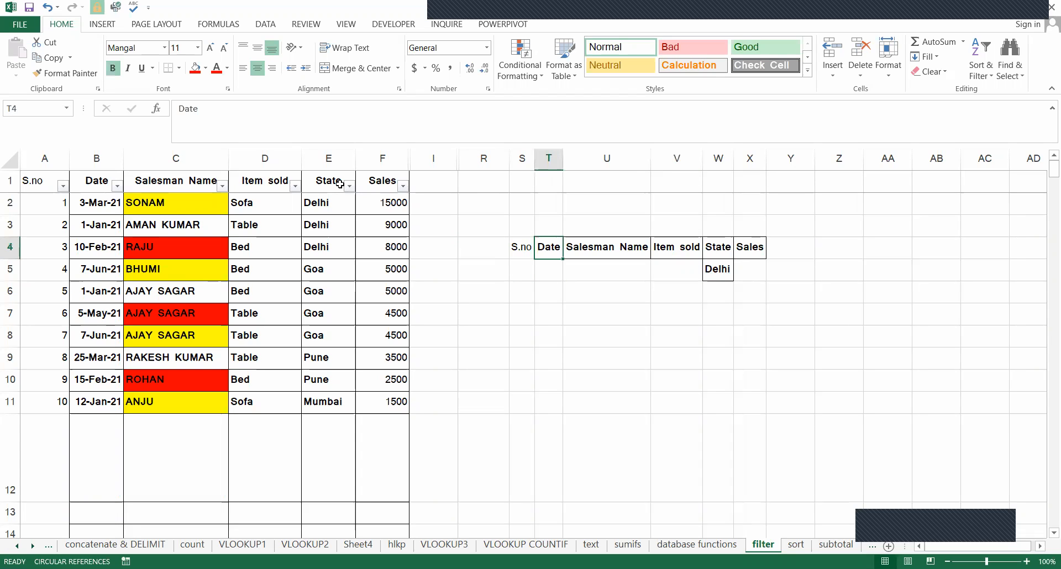
pyautogui.click(66, 73)
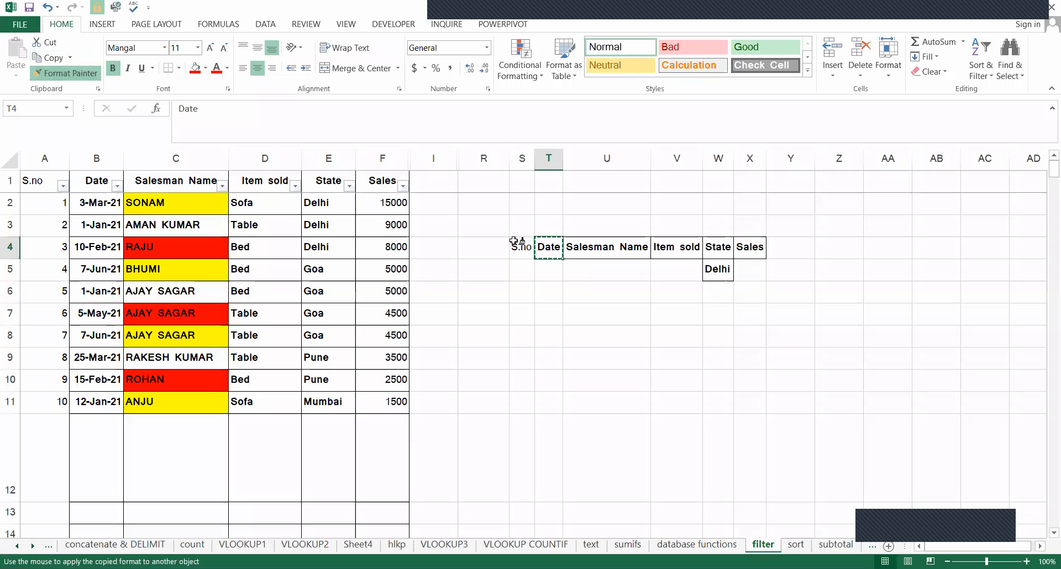
pyautogui.click(503, 246)
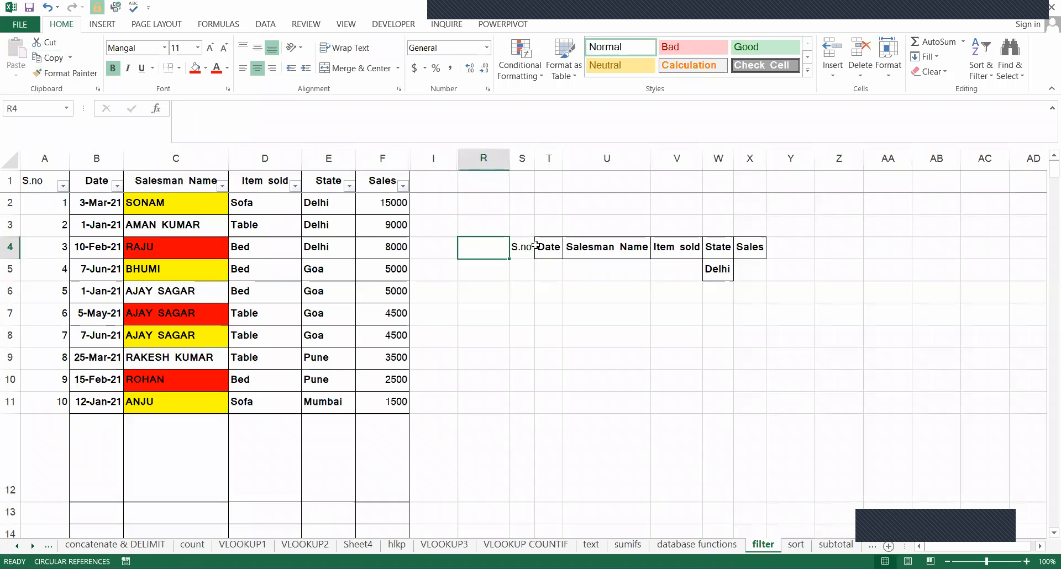
pyautogui.press('Right')
pyautogui.press('Right')
pyautogui.click(66, 72)
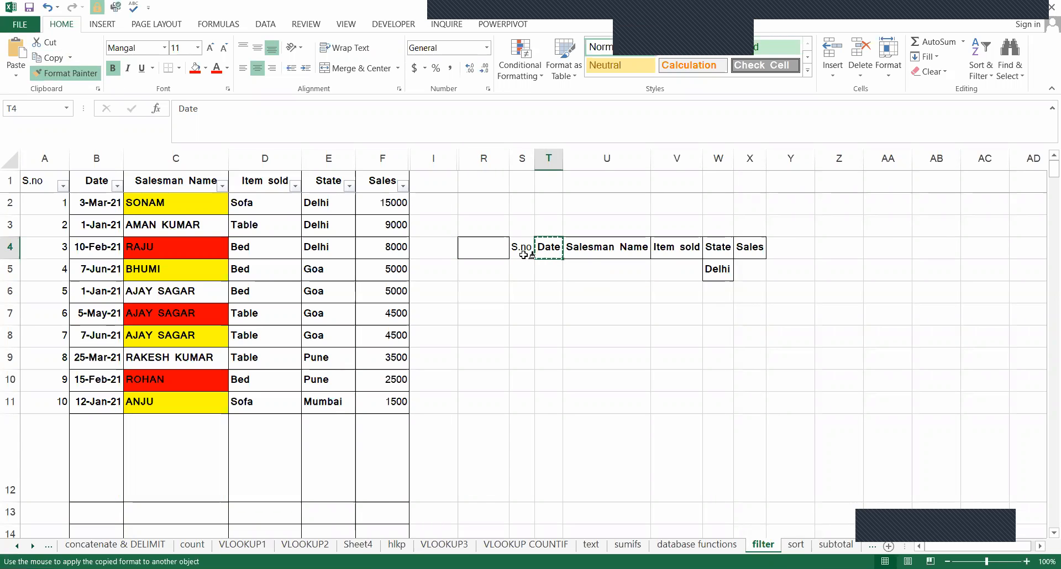
pyautogui.press('Left')
pyautogui.press('Return')
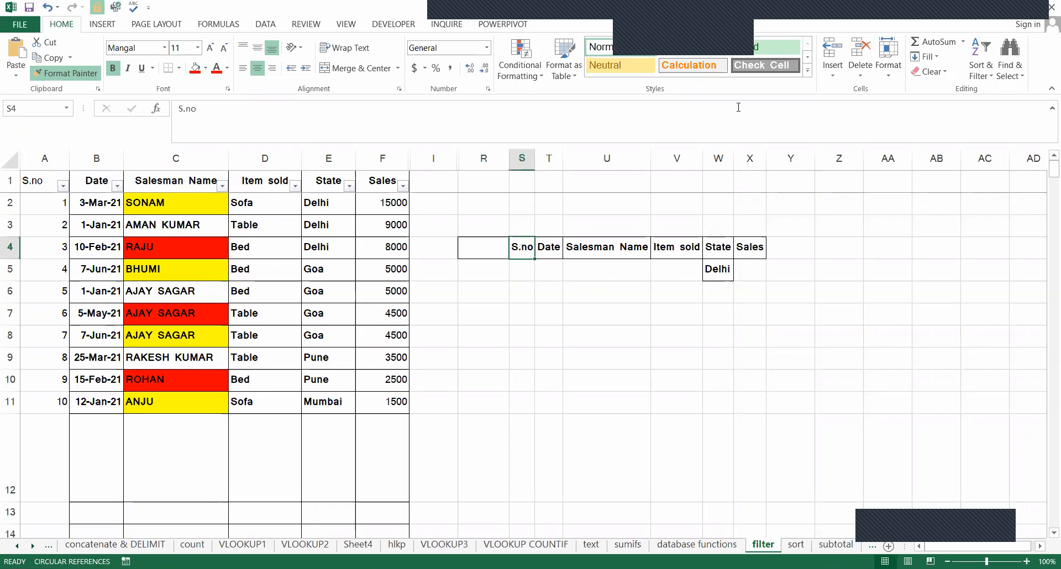
pyautogui.click(673, 6)
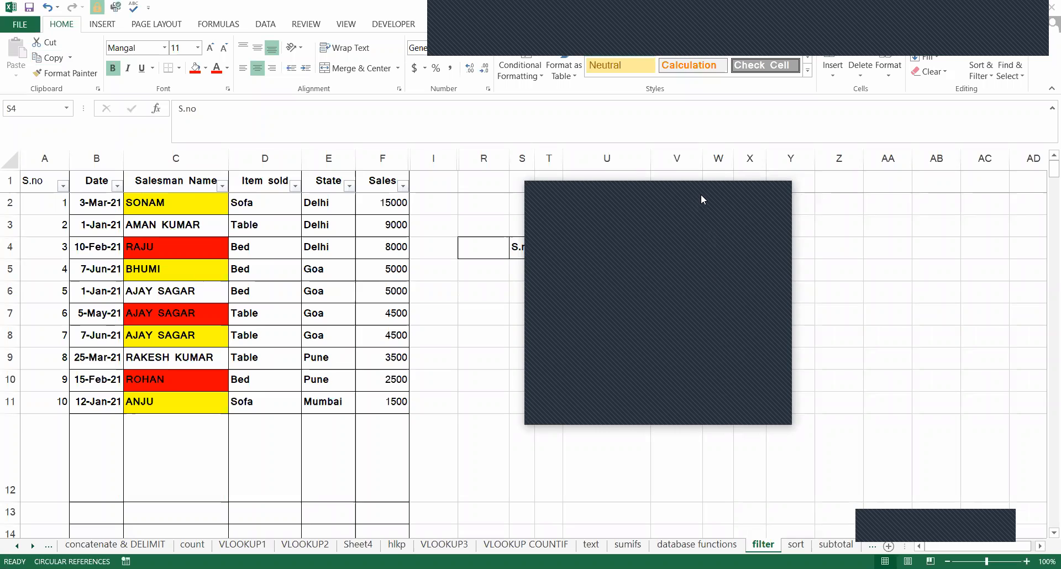
pyautogui.click(576, 260)
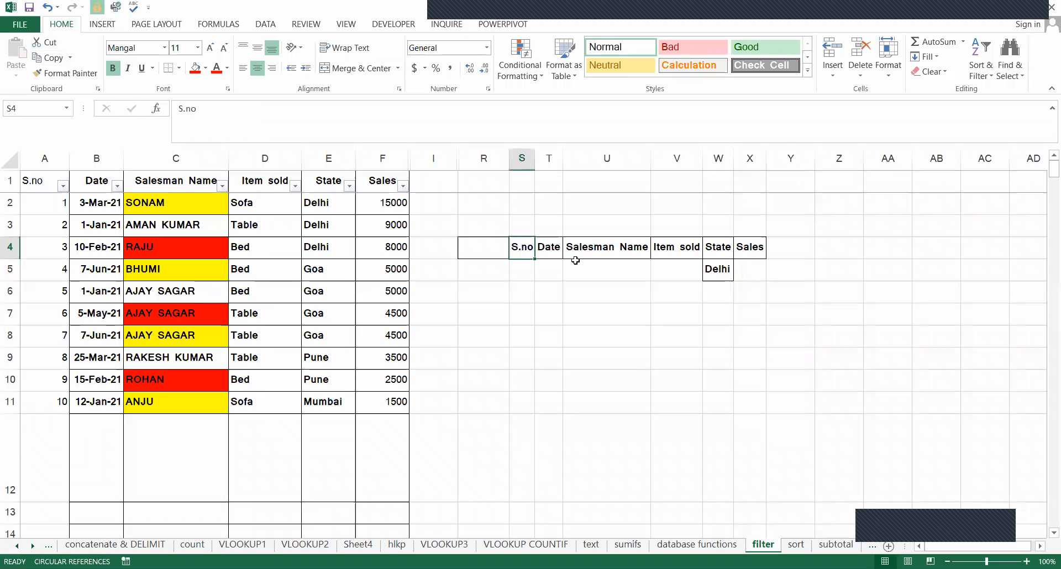
pyautogui.click(575, 314)
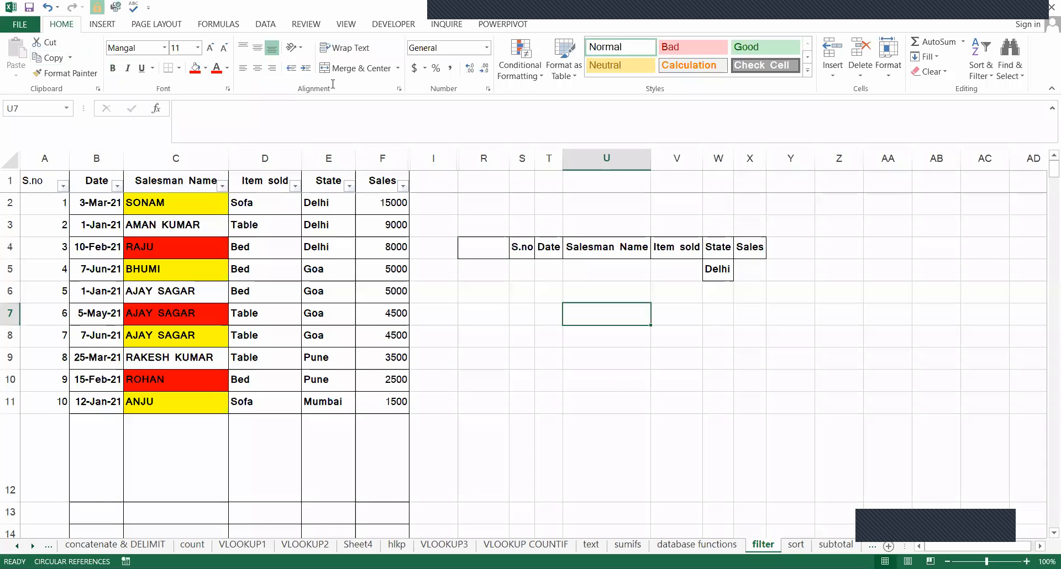
# Start an Advanced Filter that copies to another location, with A1:F11 as the list range.
pyautogui.click(266, 25)
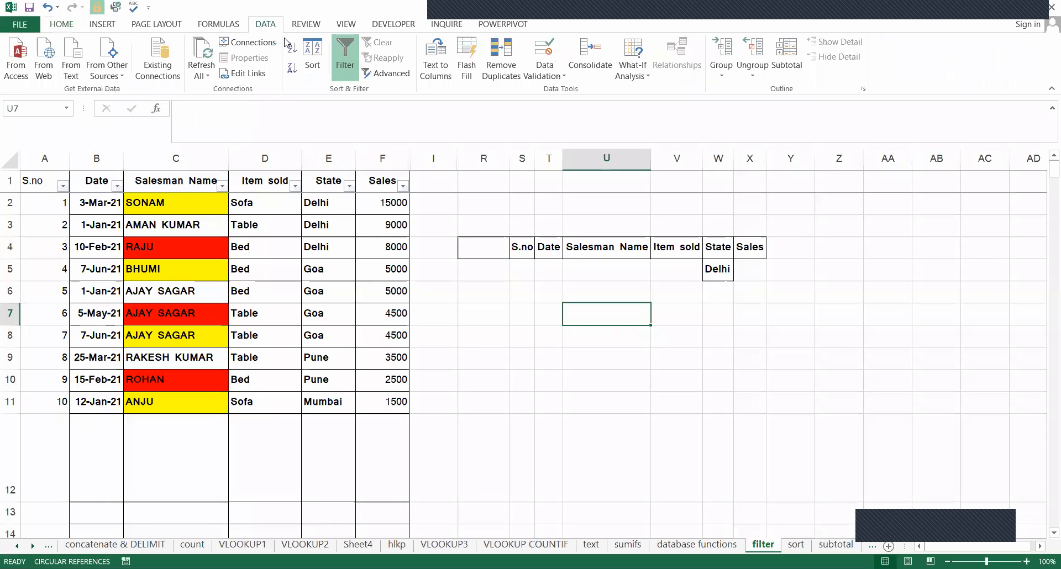
pyautogui.click(385, 77)
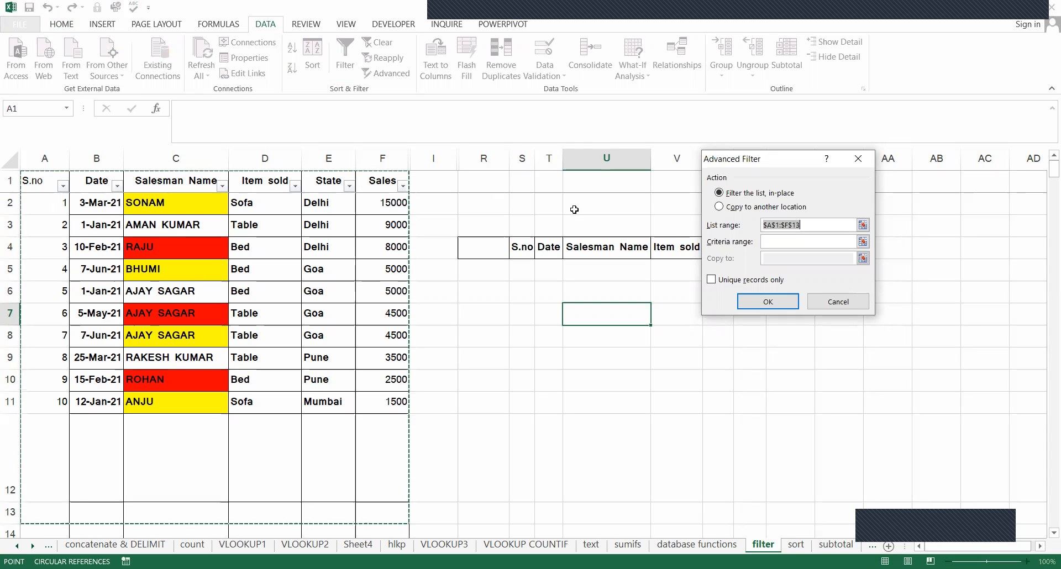
pyautogui.click(720, 207)
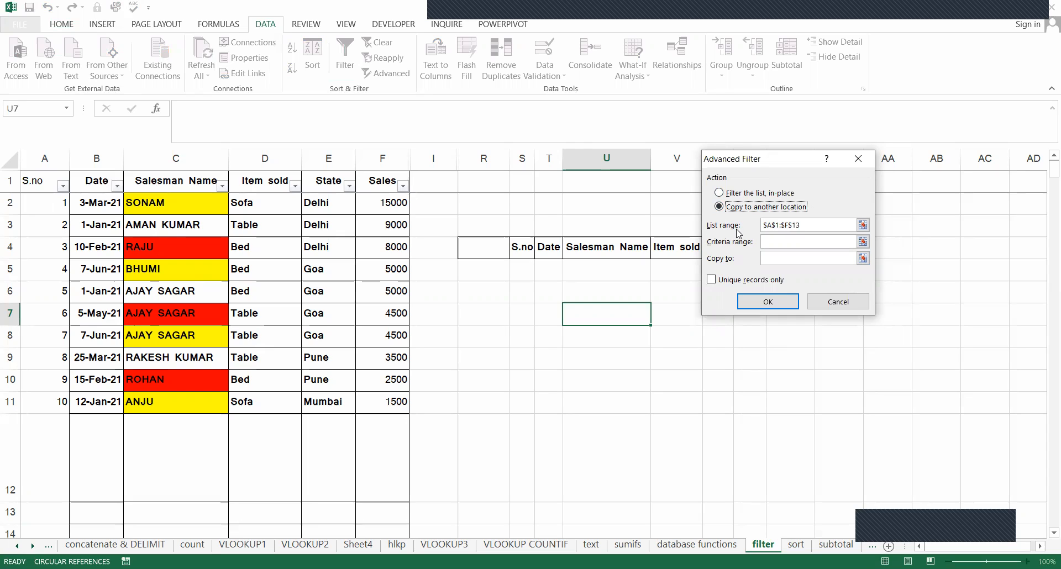
pyautogui.doubleClick(801, 227)
pyautogui.press('BackSpace')
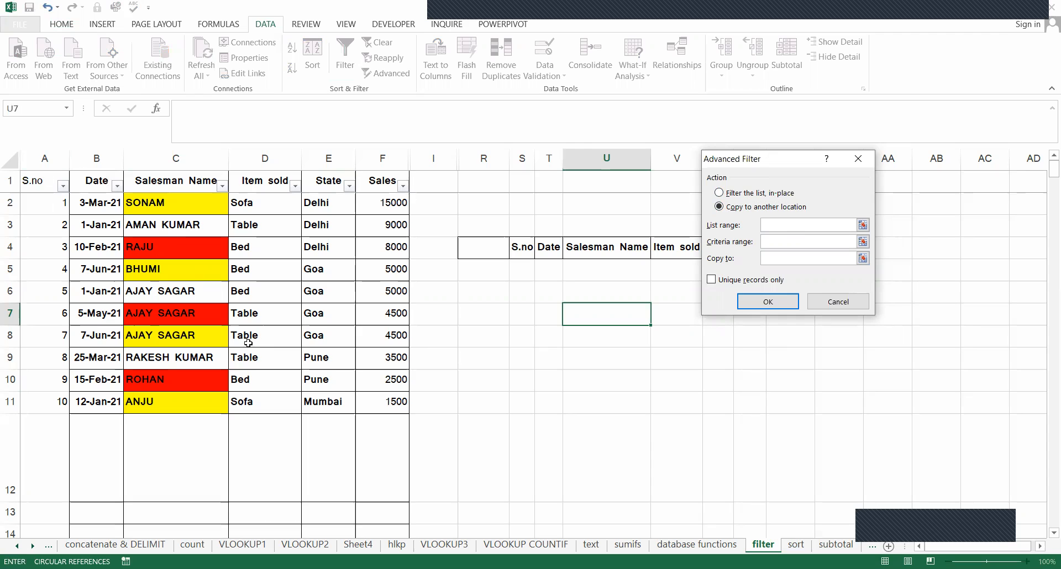
pyautogui.moveTo(45, 181); pyautogui.dragTo(386, 407)
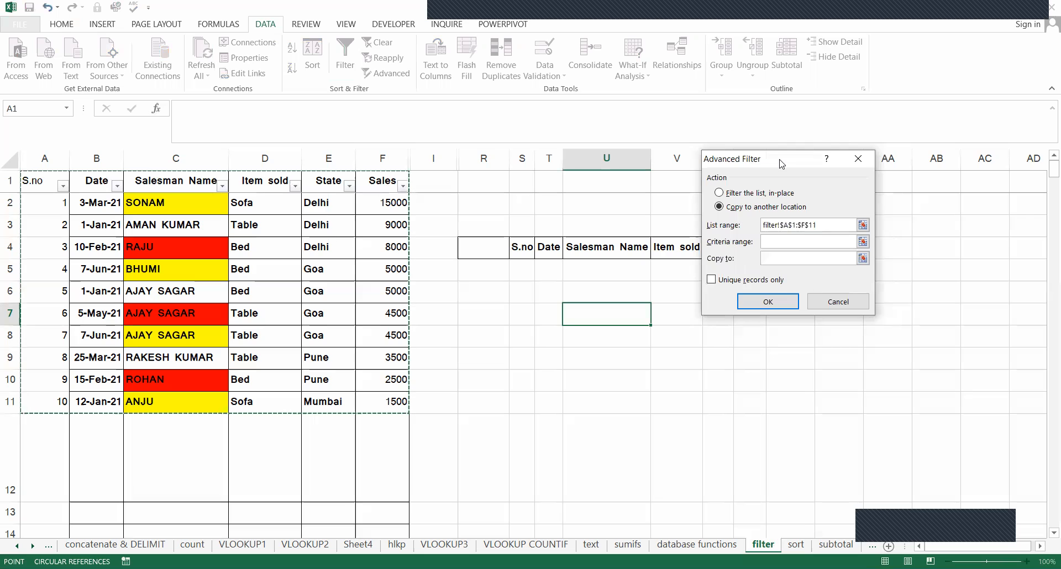
# Set the Advanced Filter's criteria range to S4:X5, covering the copied headers and the Delhi entry.
pyautogui.moveTo(773, 159); pyautogui.dragTo(860, 173)
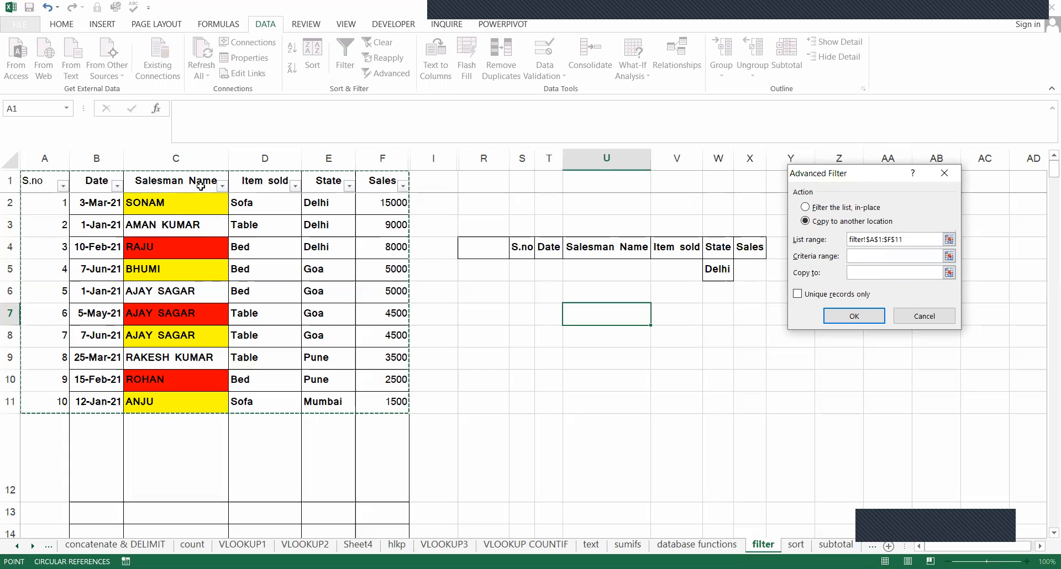
pyautogui.click(873, 255)
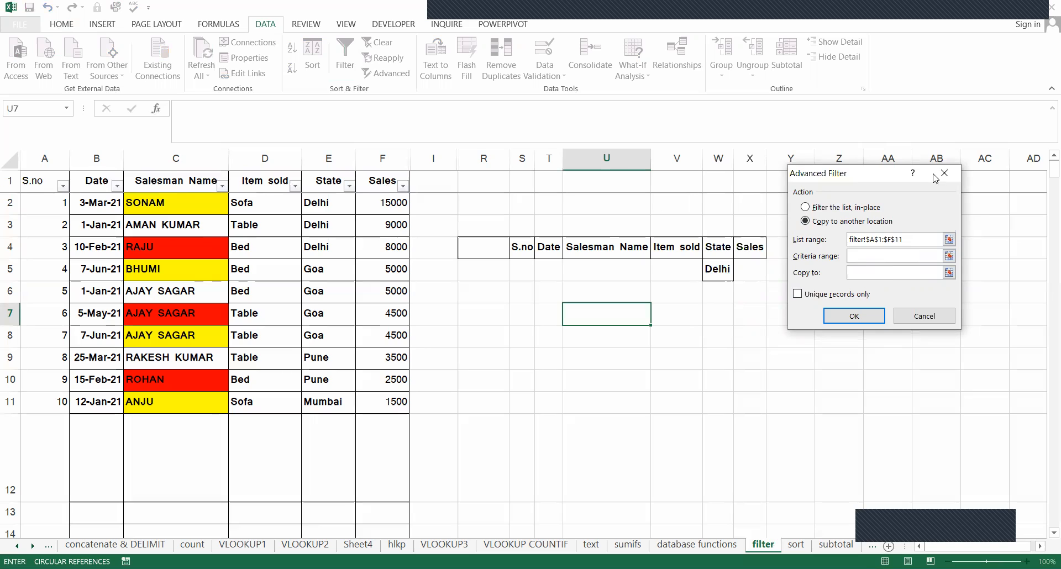
pyautogui.moveTo(867, 175); pyautogui.dragTo(932, 174)
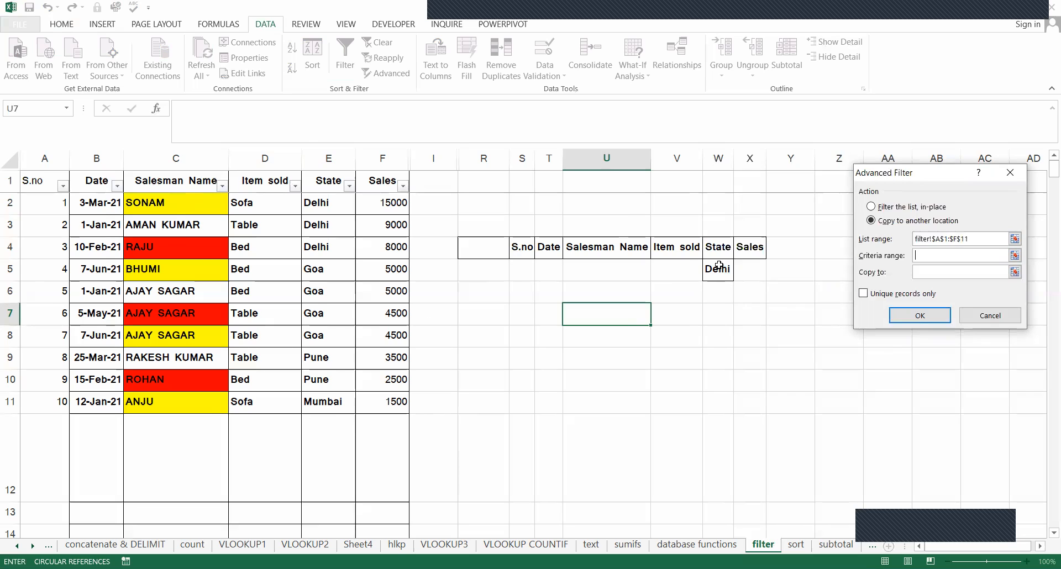
pyautogui.moveTo(523, 247); pyautogui.dragTo(737, 265)
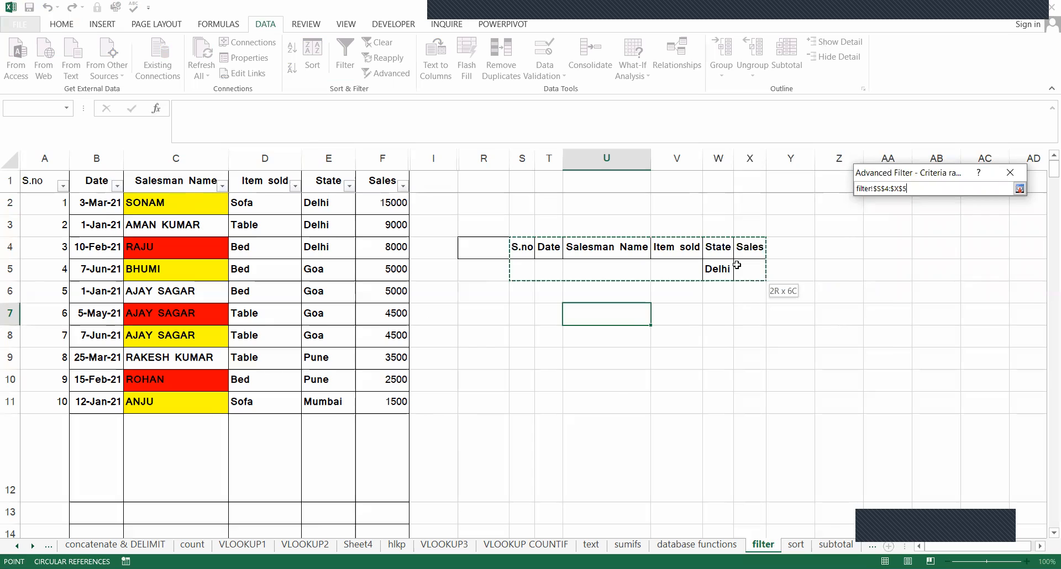
pyautogui.moveTo(737, 265); pyautogui.dragTo(736, 266)
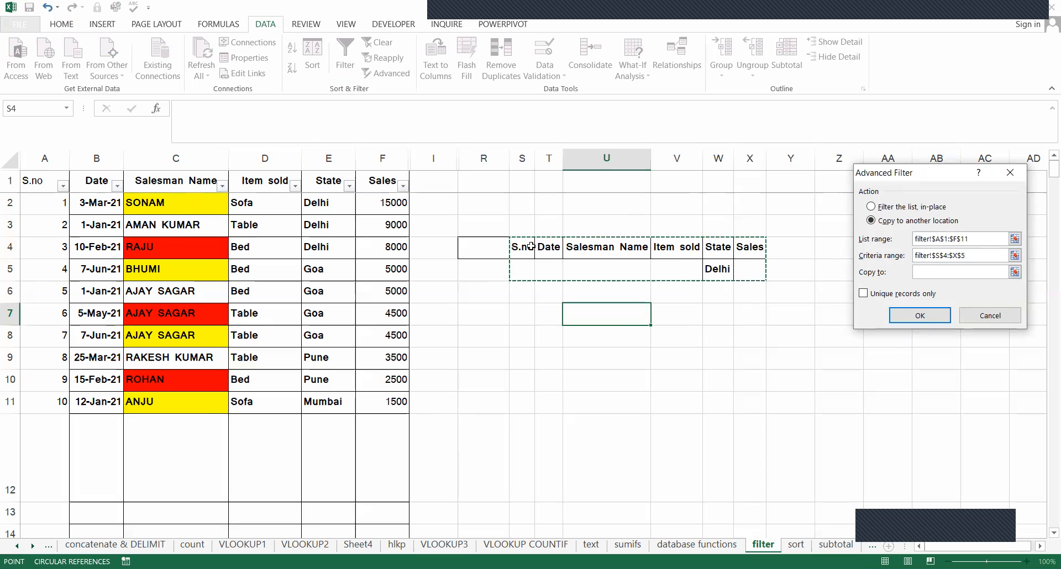
# Set S12 as the copy destination and run the Advanced Filter.
pyautogui.click(941, 271)
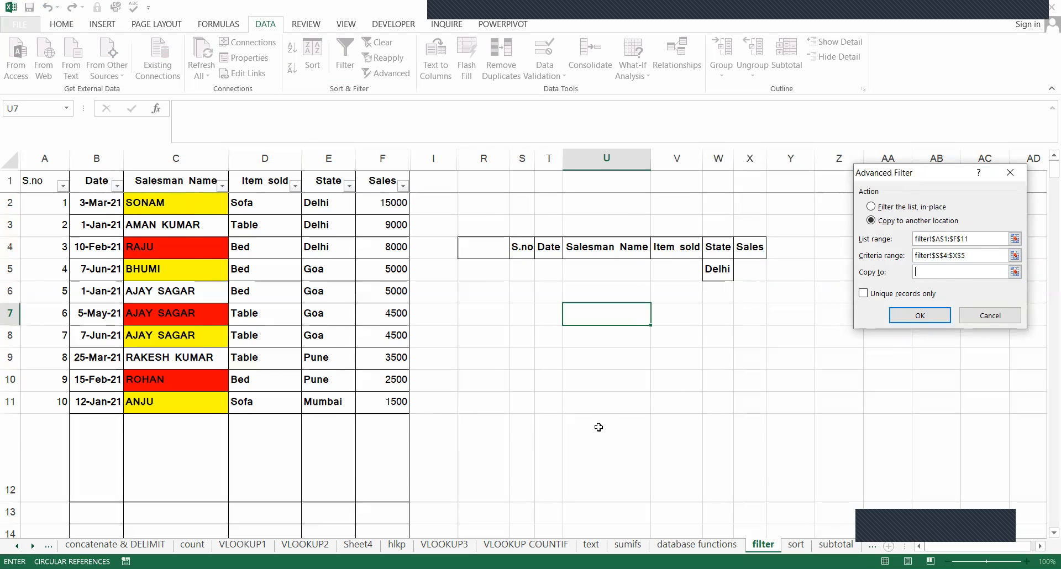
pyautogui.scroll(-2, 599, 423)
pyautogui.scroll(2, 829, 424)
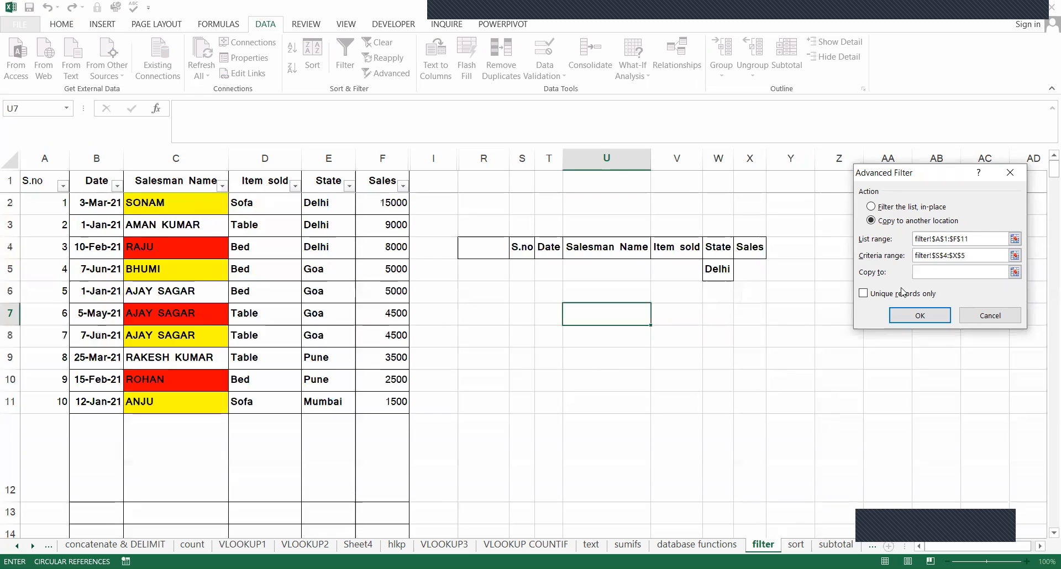
pyautogui.click(520, 435)
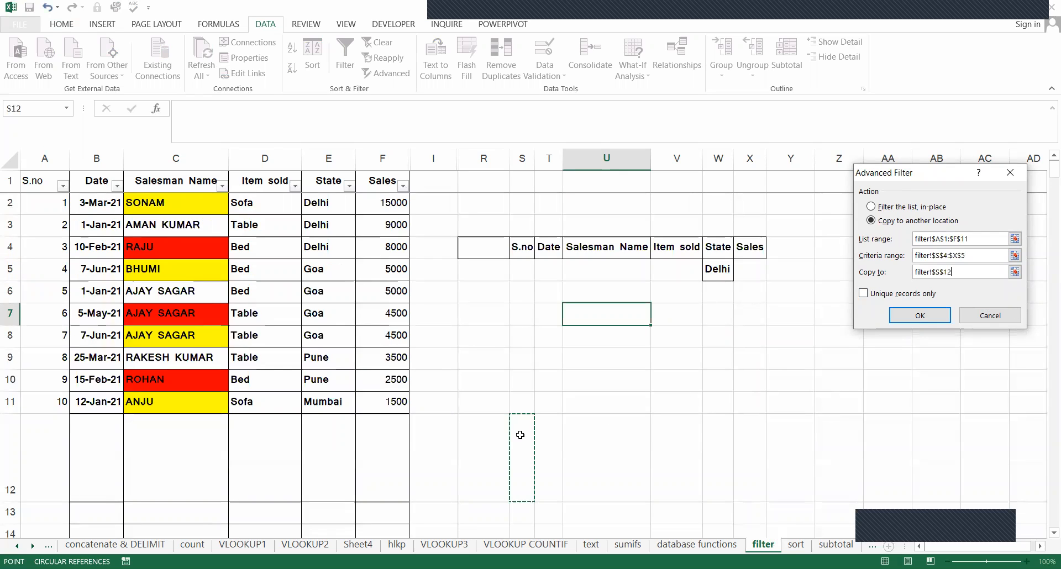
pyautogui.click(920, 316)
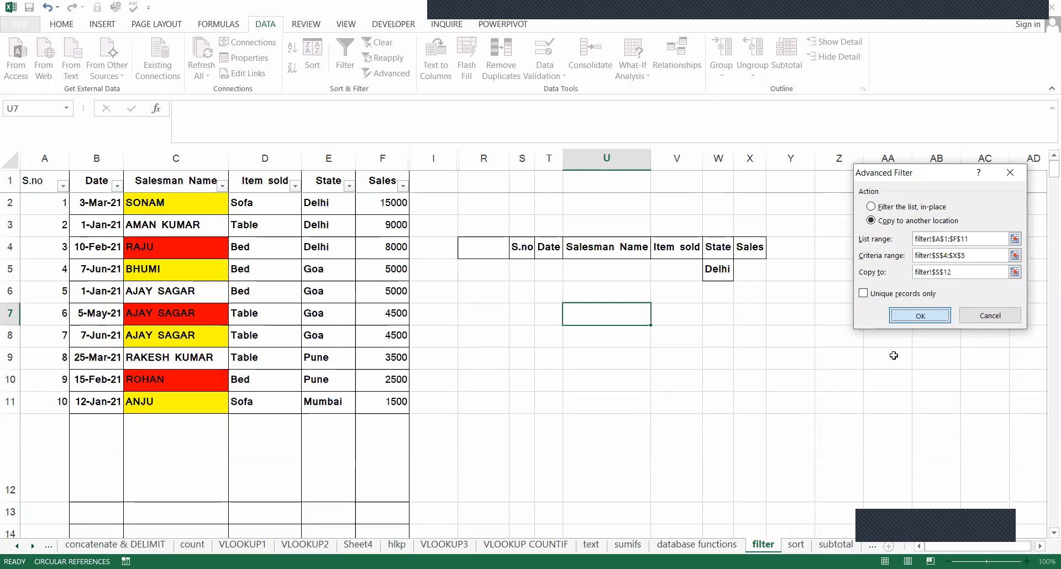
# Autofit column T to the extracted dates so that T13:T15 can be read in full.
pyautogui.scroll(-2, 884, 358)
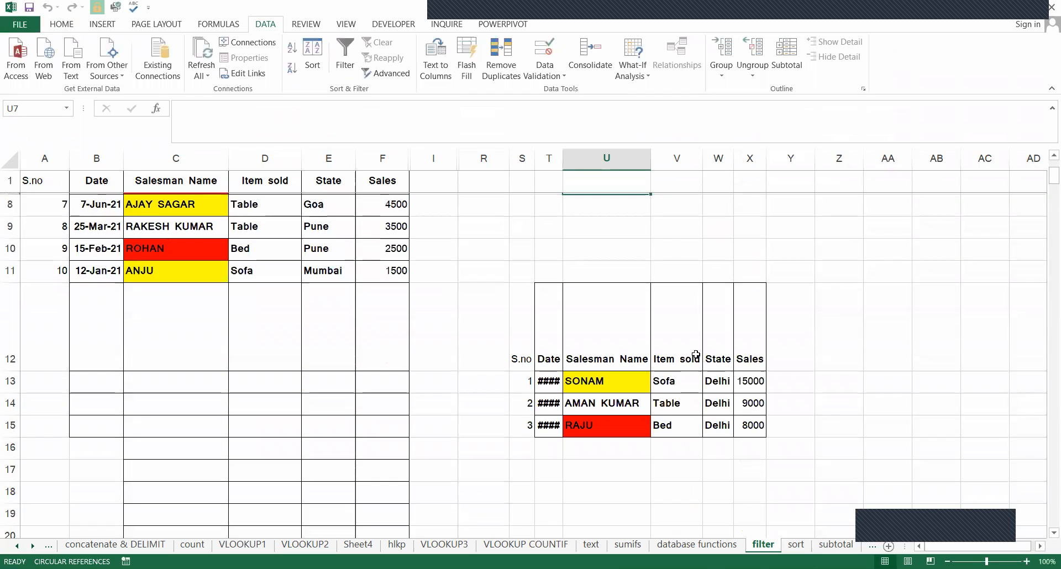
pyautogui.click(550, 375)
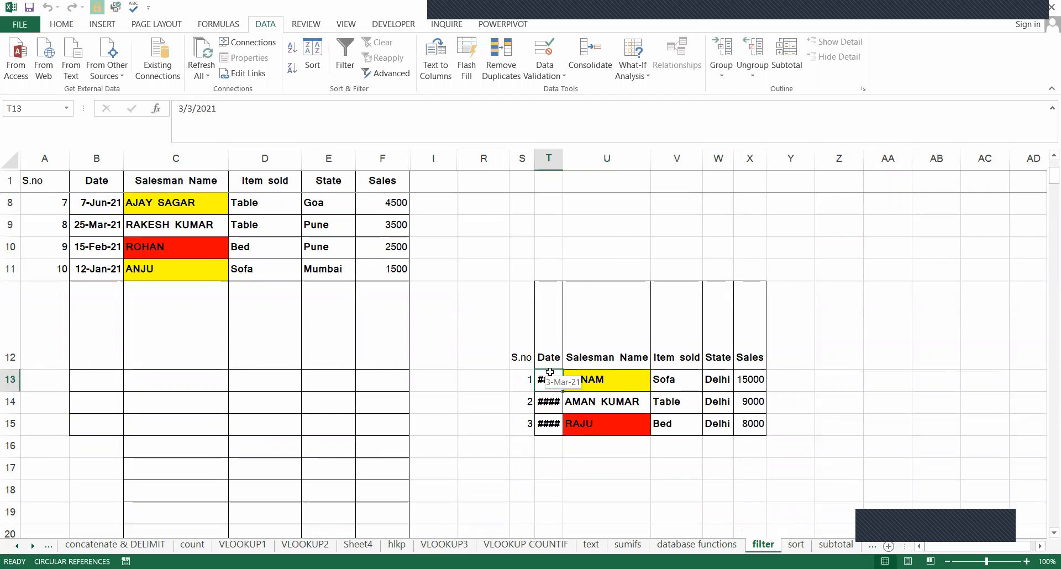
pyautogui.hotkey('alt', 'o')
pyautogui.press('c')
pyautogui.press('a')
pyautogui.click(568, 422)
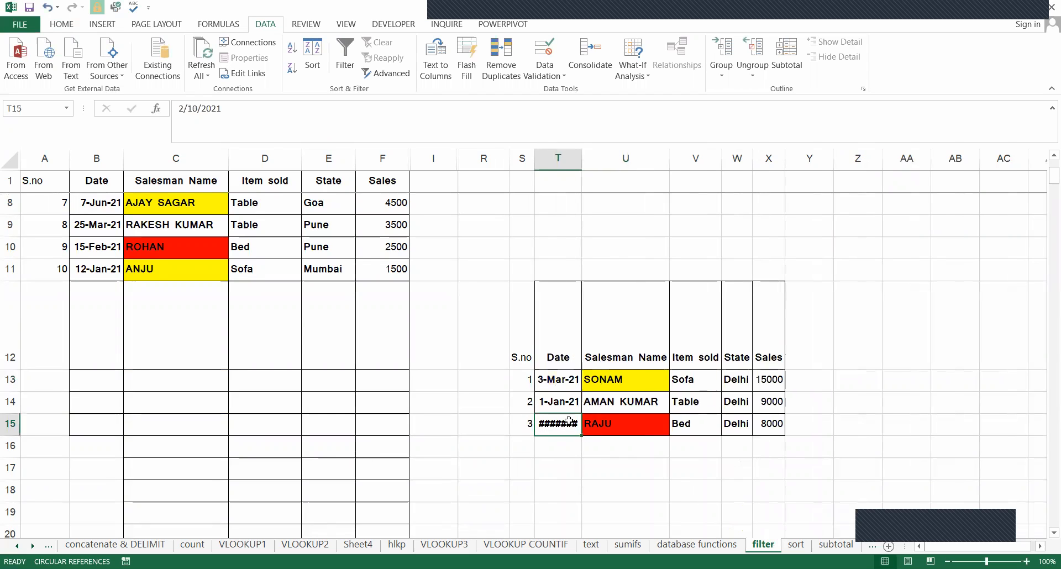
pyautogui.hotkey('alt', 'o')
pyautogui.press('c')
pyautogui.press('a')
# Compare the salesman names in the extracted records U13:U15 with the Delhi rows C2:C4 of the source table.
pyautogui.scroll(1, 685, 455)
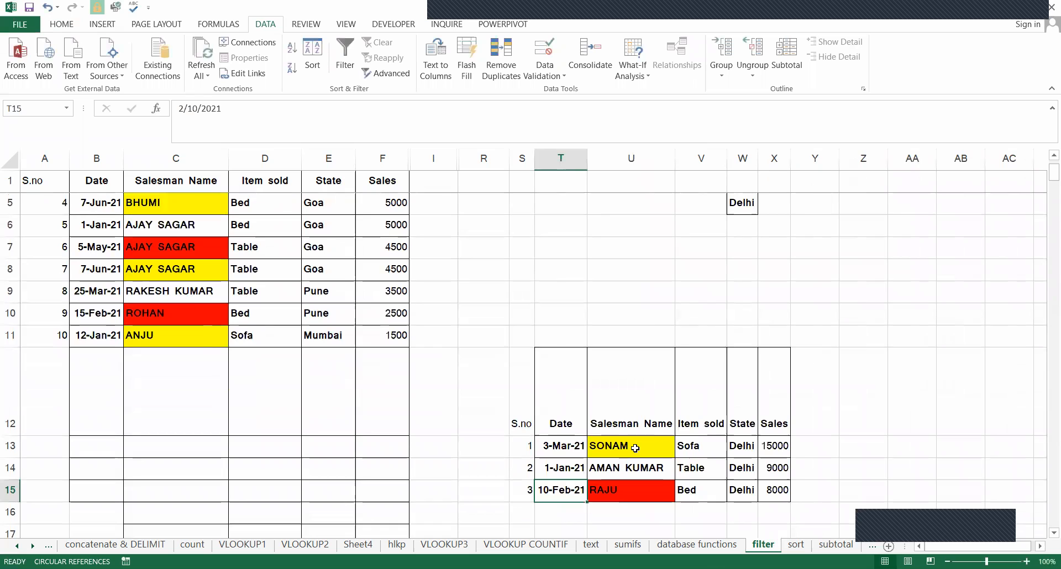
pyautogui.click(636, 458)
pyautogui.click(635, 467)
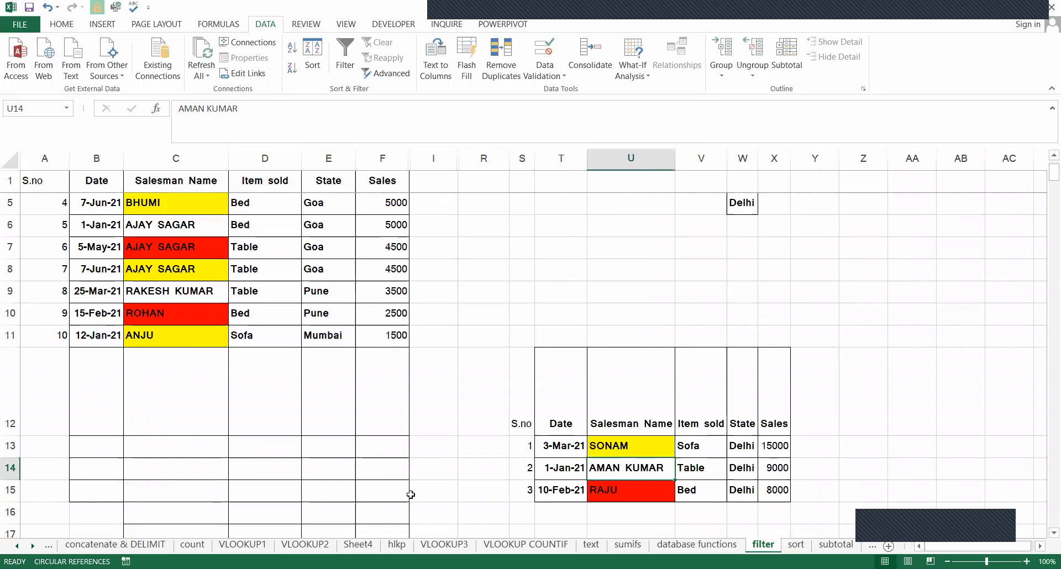
pyautogui.press('Down')
pyautogui.scroll(1, 256, 280)
pyautogui.click(207, 206)
pyautogui.press('Down')
pyautogui.press('Down')
pyautogui.scroll(-1, 762, 445)
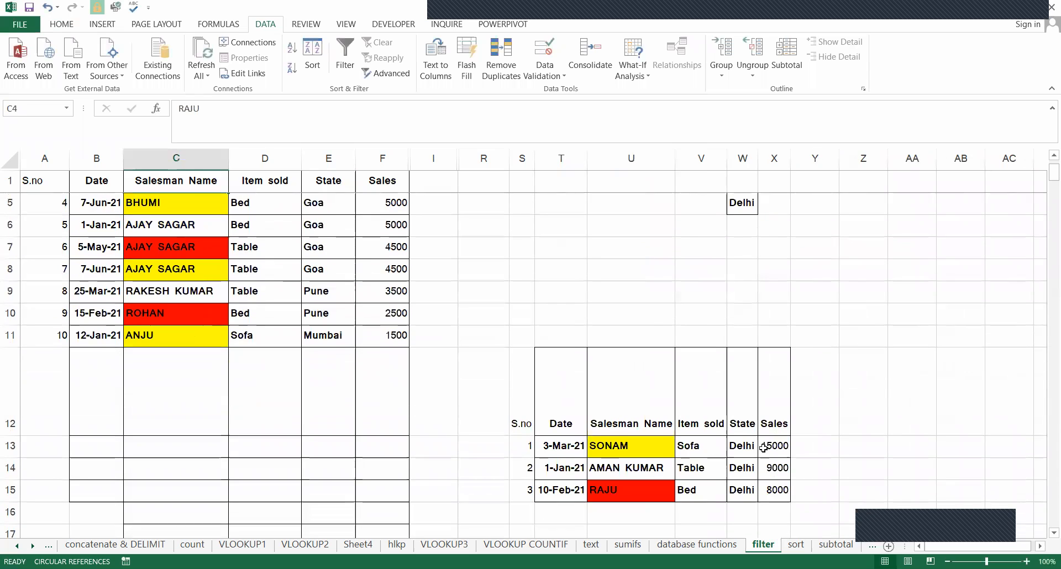
# Check the State and Sales values of the extracted records against the Delhi rows of the source table.
pyautogui.click(742, 452)
pyautogui.click(747, 473)
pyautogui.click(764, 507)
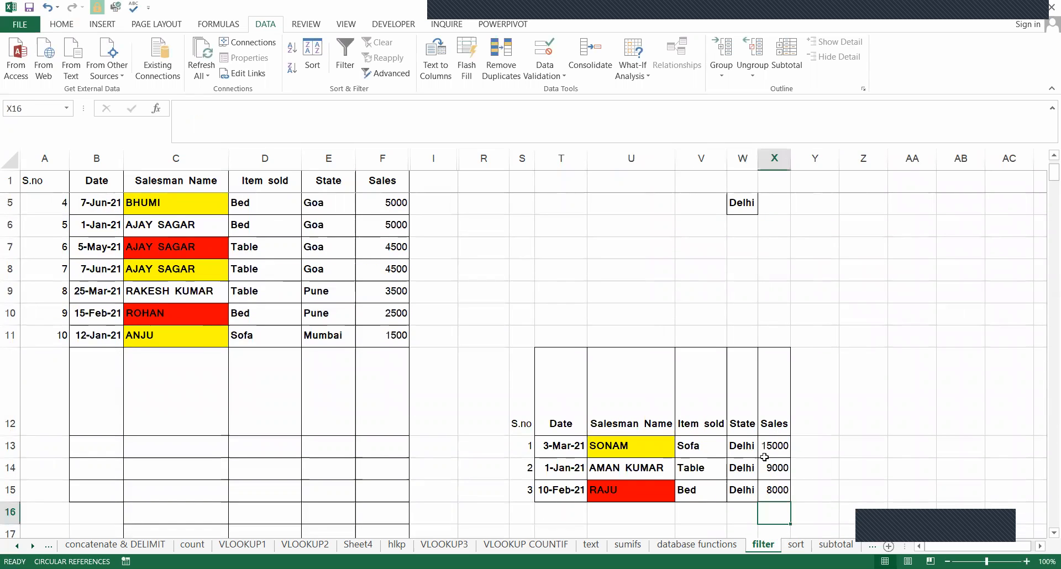
pyautogui.click(786, 468)
pyautogui.click(783, 490)
pyautogui.scroll(1, 656, 477)
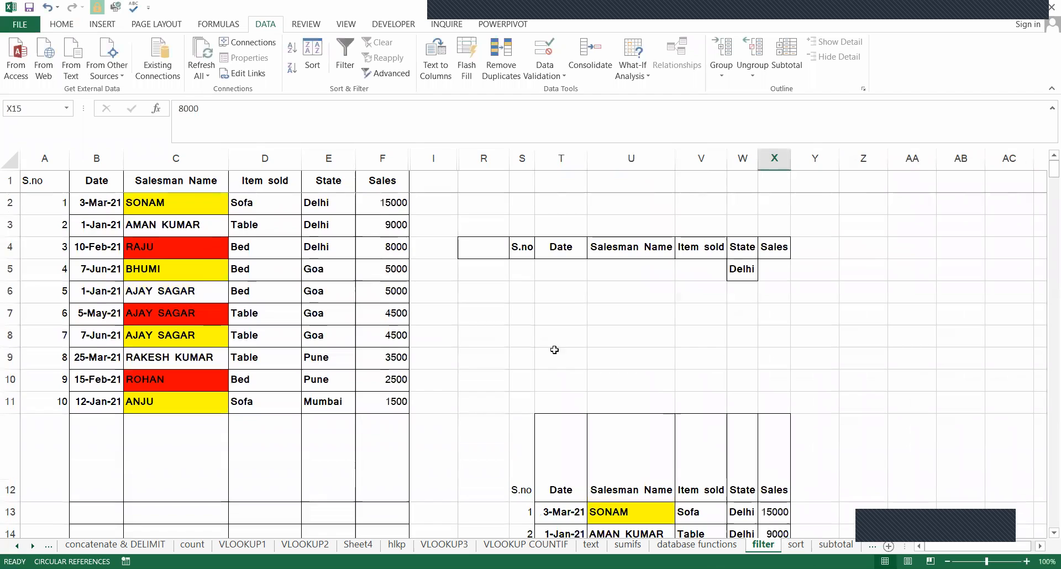
pyautogui.moveTo(395, 221); pyautogui.dragTo(396, 243)
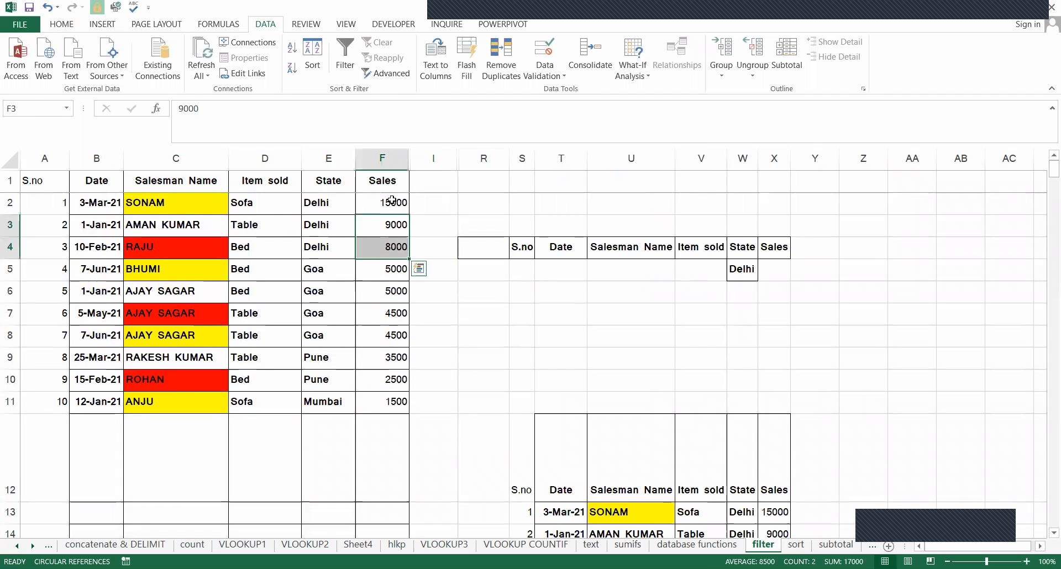
# Clear the contents of the extracted Delhi records and their headers in S12:X15.
pyautogui.moveTo(391, 203); pyautogui.dragTo(402, 230)
pyautogui.scroll(-2, 770, 367)
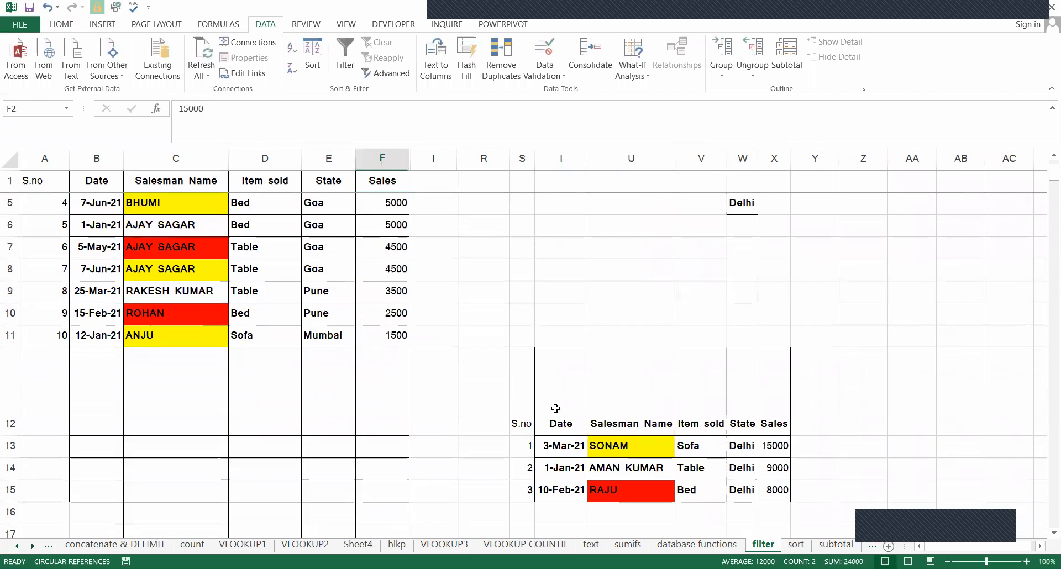
pyautogui.click(518, 340)
pyautogui.moveTo(684, 377); pyautogui.dragTo(782, 423)
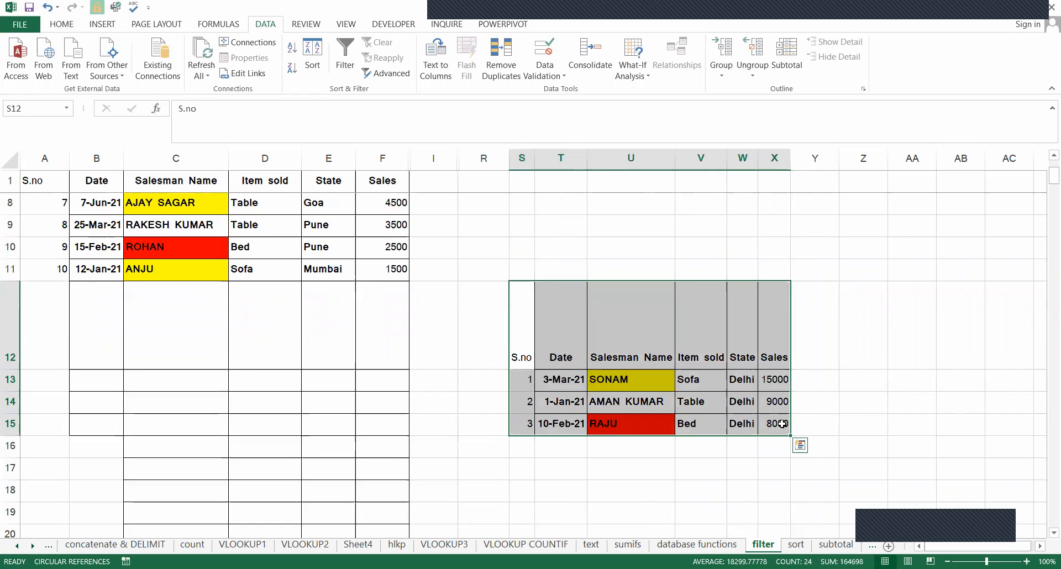
pyautogui.scroll(2, 575, 384)
pyautogui.scroll(-1, 575, 393)
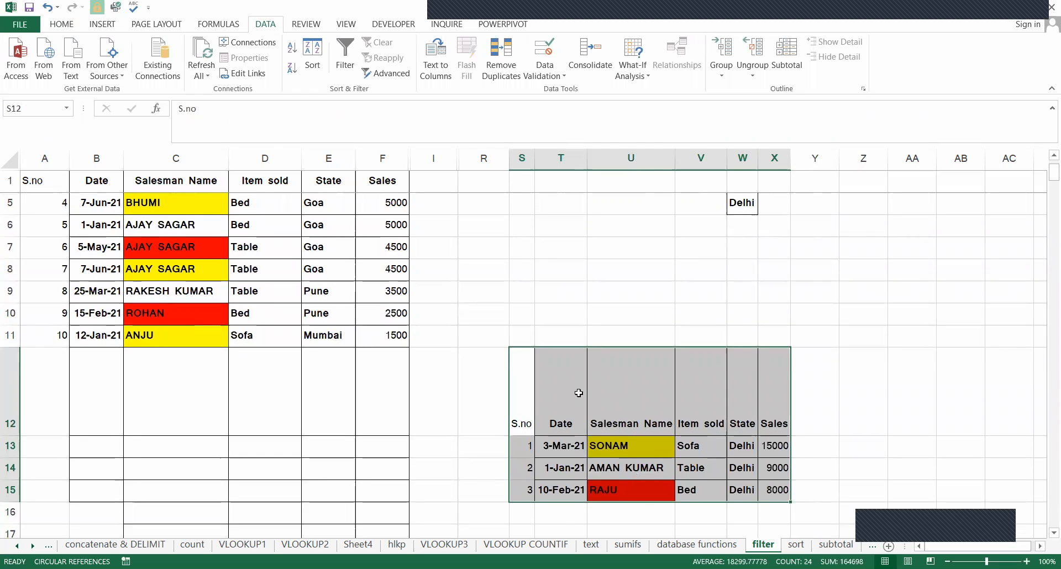
pyautogui.press('Delete')
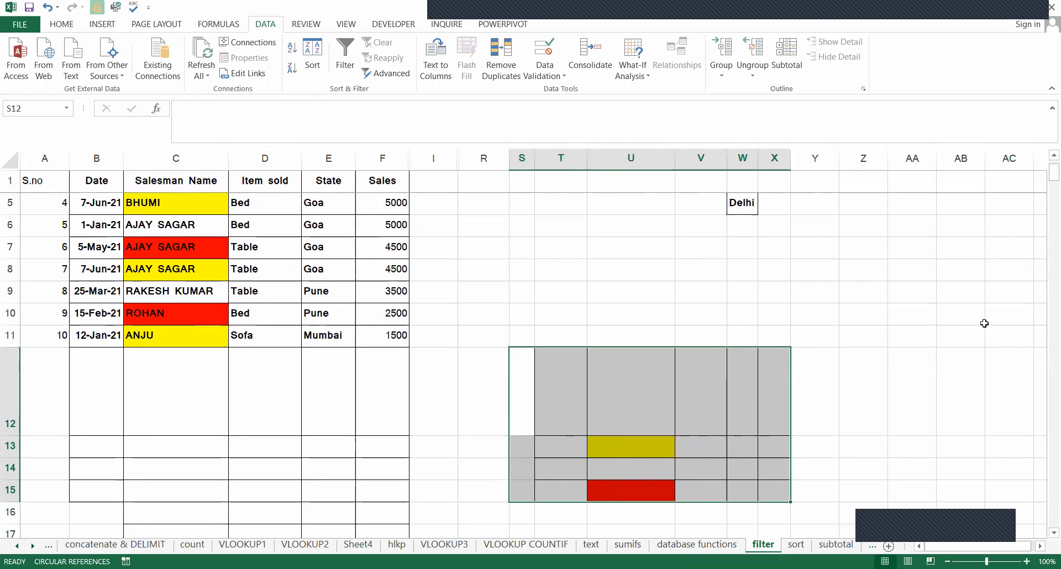
# Add a new worksheet and copy the criteria range S4:X5 of the filter sheet to its cell A1.
pyautogui.click(888, 546)
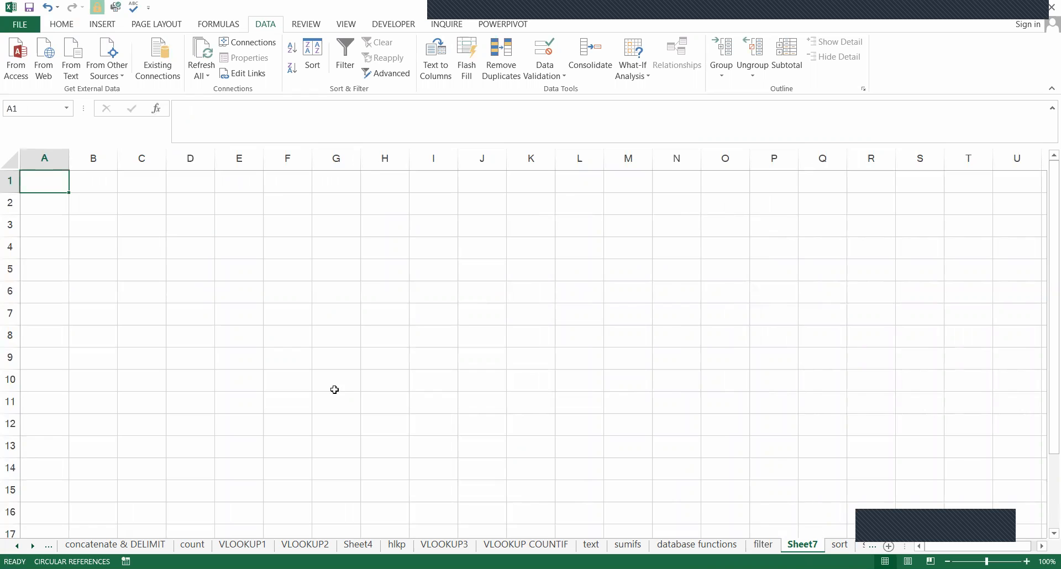
pyautogui.click(763, 544)
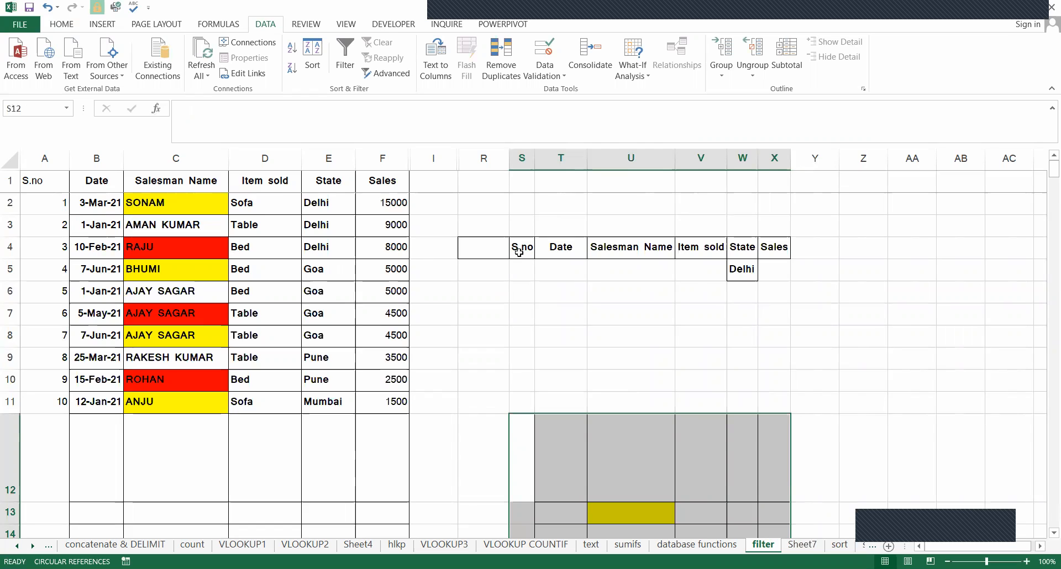
pyautogui.moveTo(520, 252); pyautogui.dragTo(775, 276)
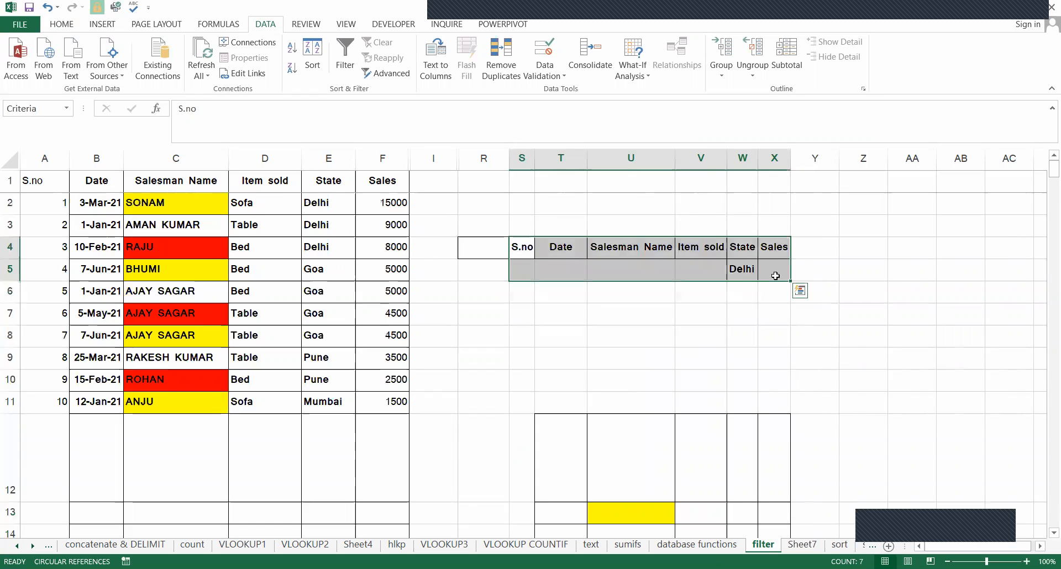
pyautogui.hotkey('ctrl', 'c')
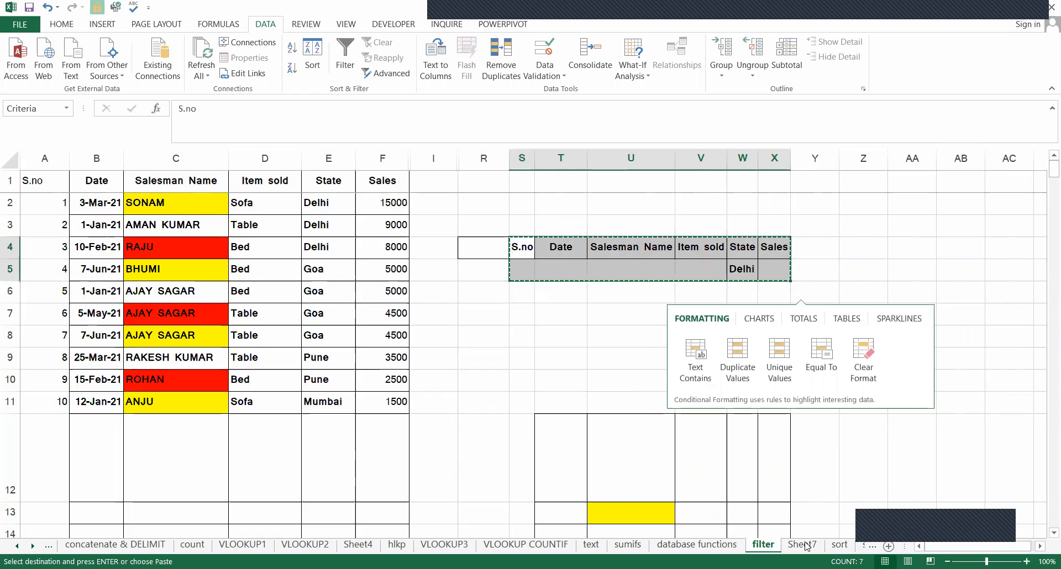
pyautogui.hotkey('ctrl', 'pagedown')
pyautogui.press('Return')
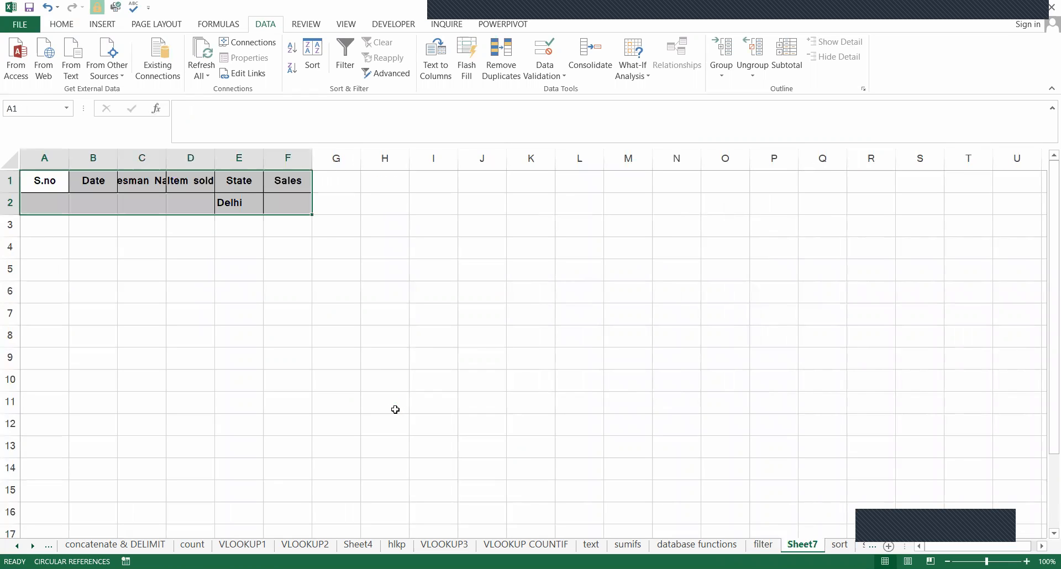
# Autofit columns A:F of the new worksheet to the pasted criteria headers.
pyautogui.press('alt')
pyautogui.press('o')
pyautogui.press('c')
pyautogui.press('a')
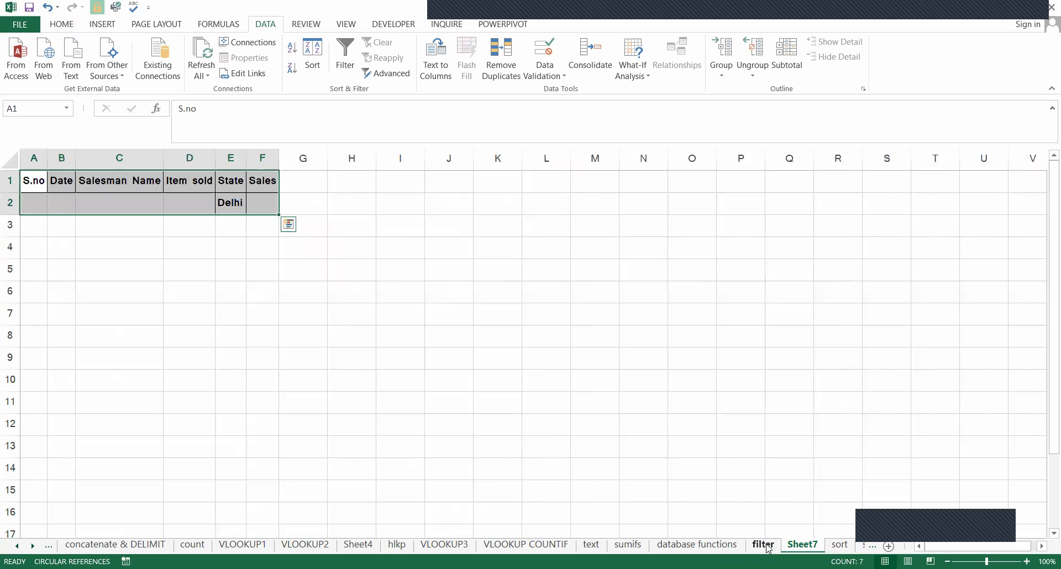
# Review the Delhi criterion and the items on the filter sheet, and set the State criterion in Sheet7's E2 to Goa.
pyautogui.click(766, 546)
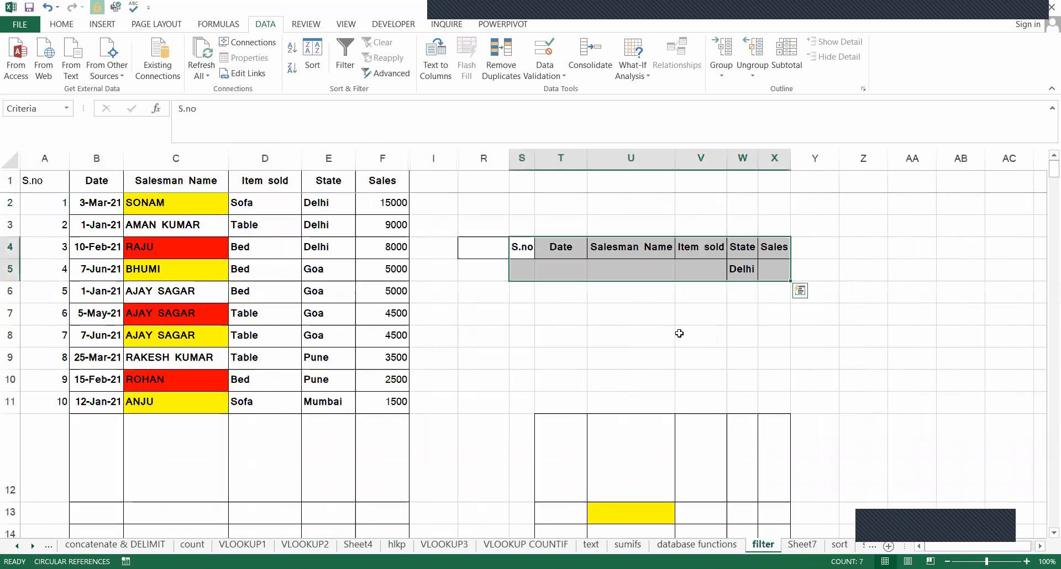
pyautogui.click(743, 270)
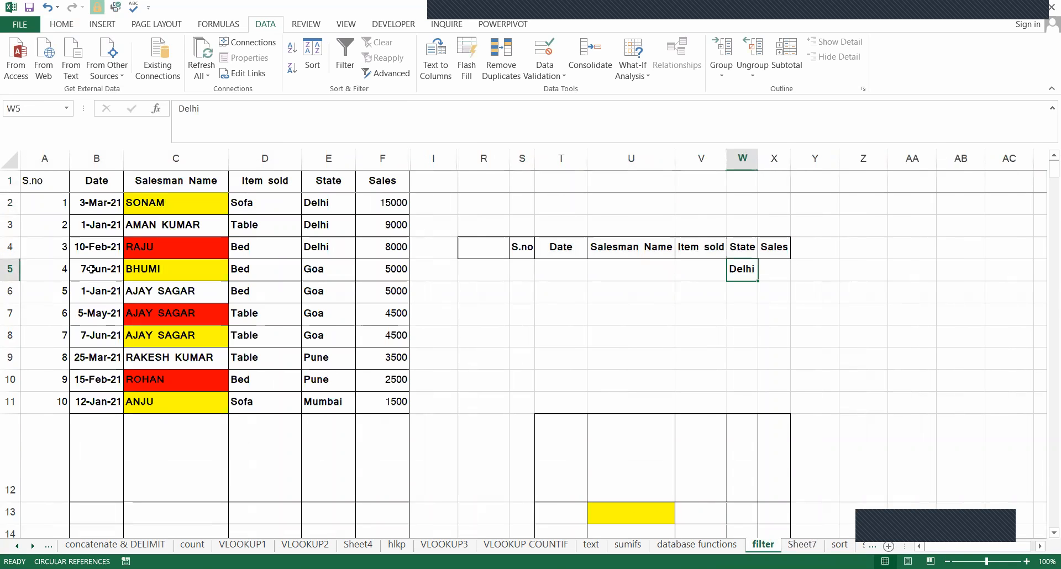
pyautogui.click(260, 337)
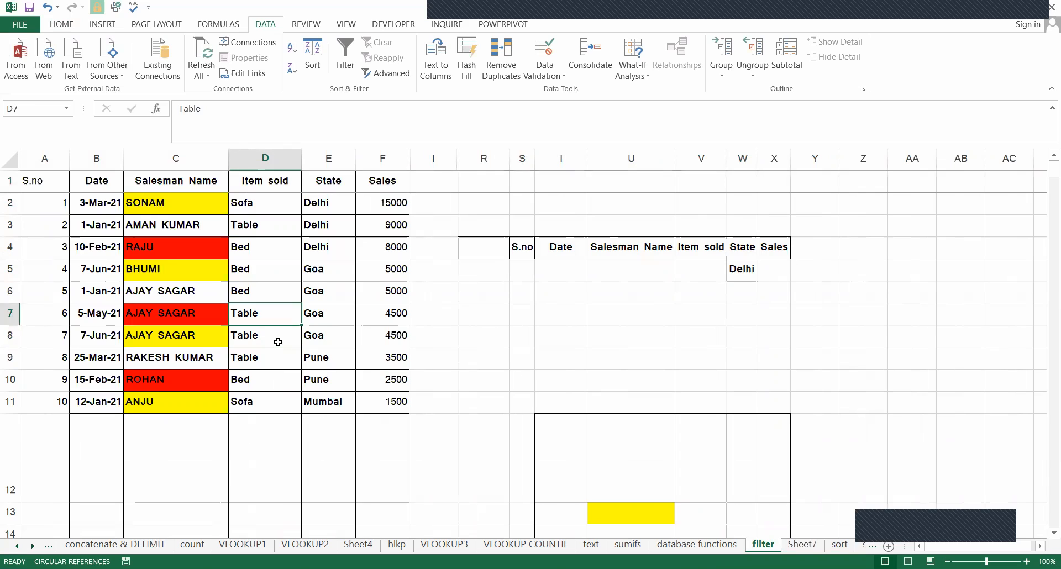
pyautogui.click(801, 545)
pyautogui.click(228, 204)
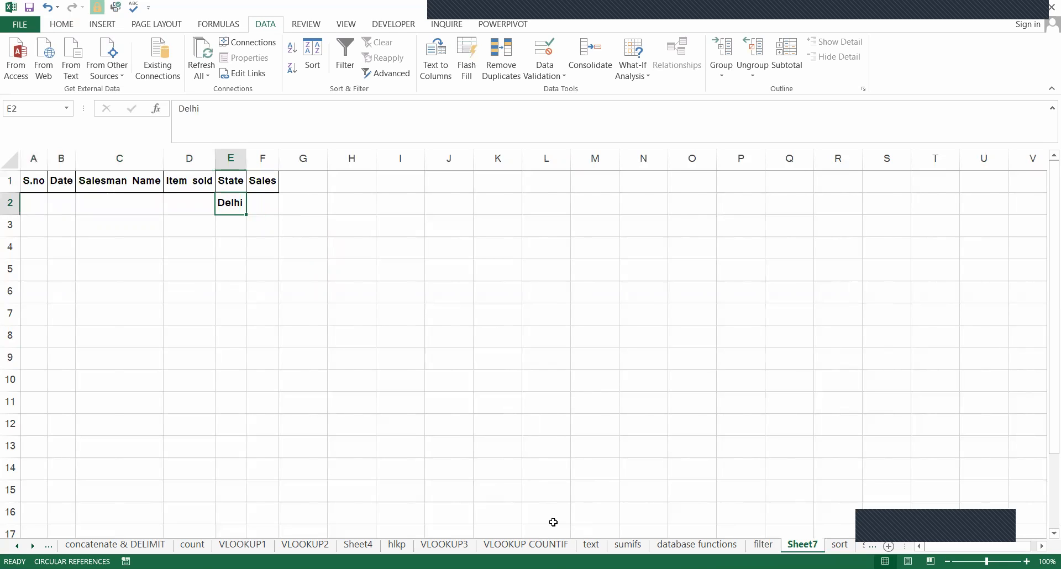
pyautogui.write('go')
pyautogui.press('BackSpace')
pyautogui.press('BackSpace')
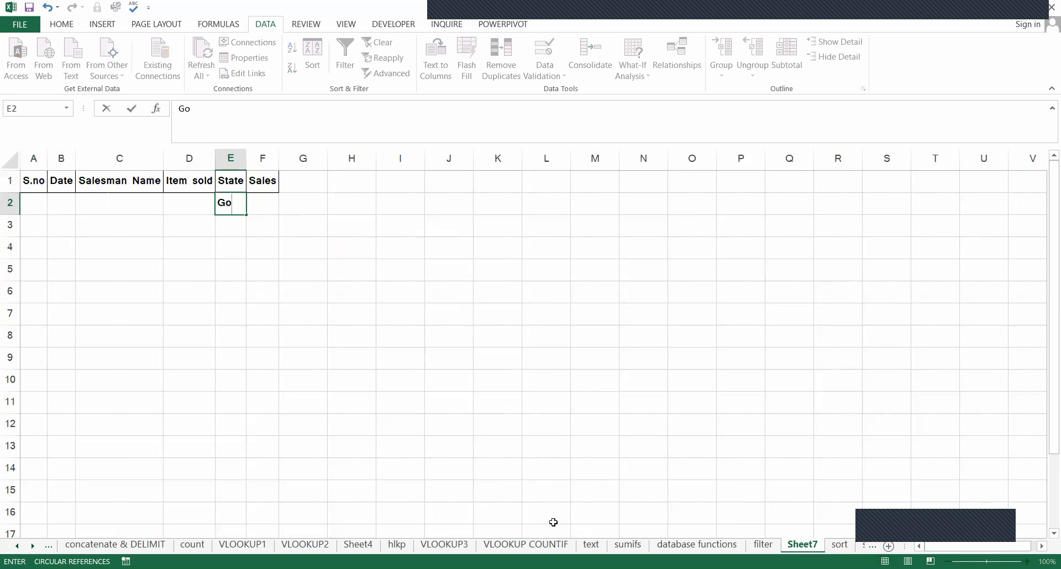
# Enter Table as the Item sold criterion in D2 and make it bold.
pyautogui.click(191, 210)
pyautogui.write('Tabl')
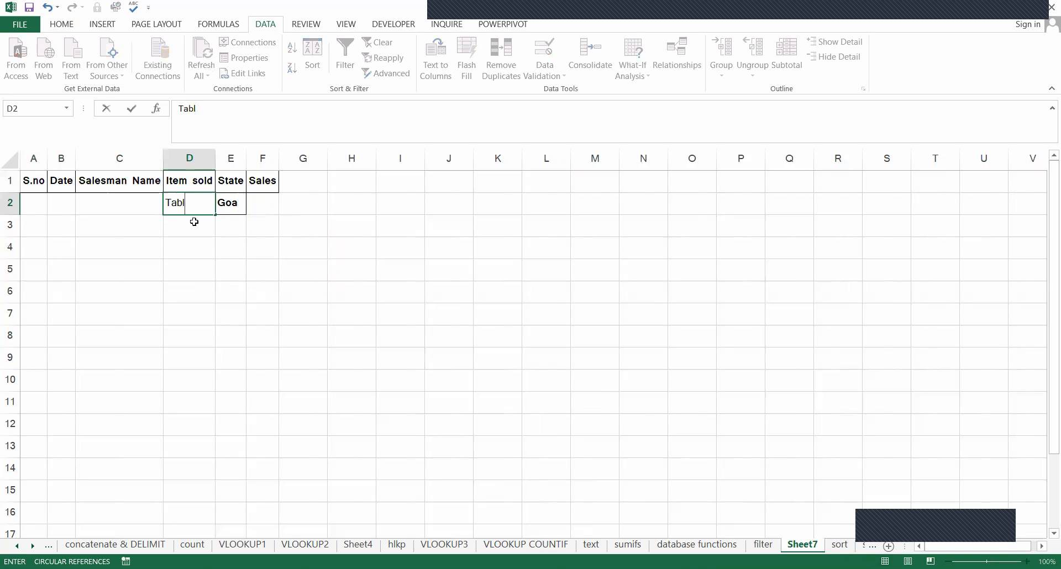
pyautogui.click(194, 222)
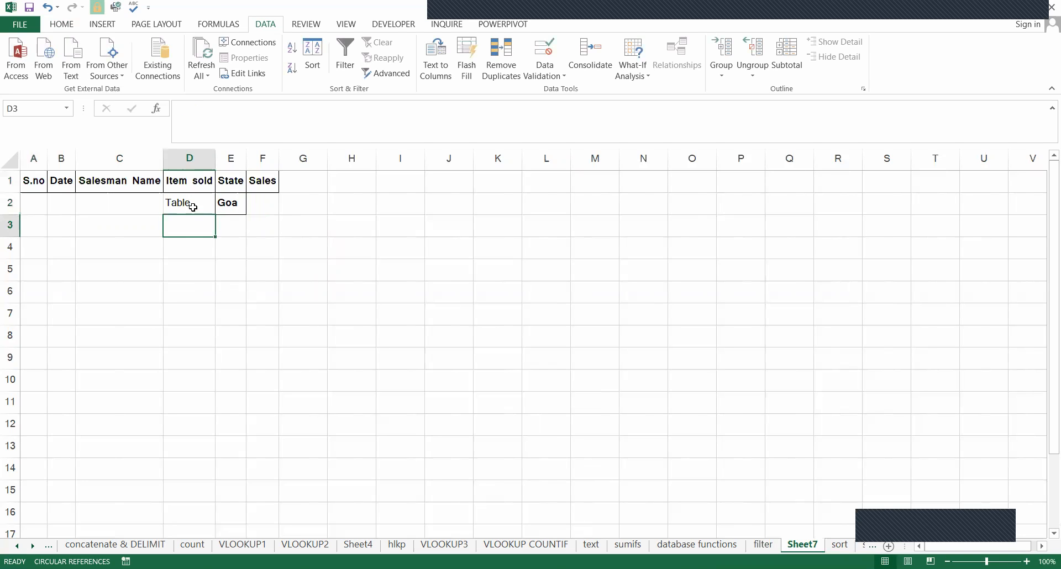
pyautogui.click(189, 205)
pyautogui.click(62, 25)
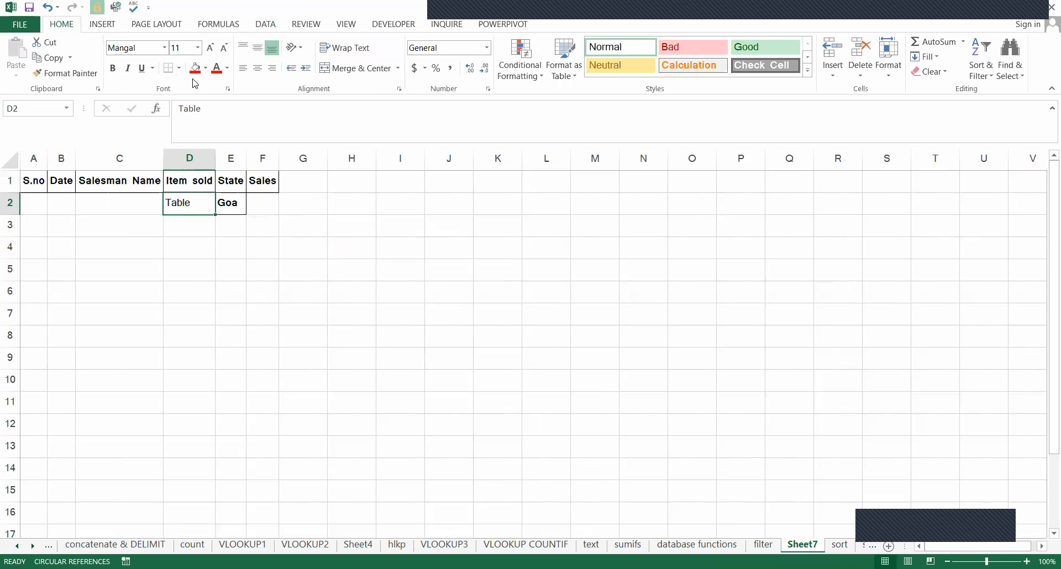
pyautogui.click(112, 68)
pyautogui.click(229, 204)
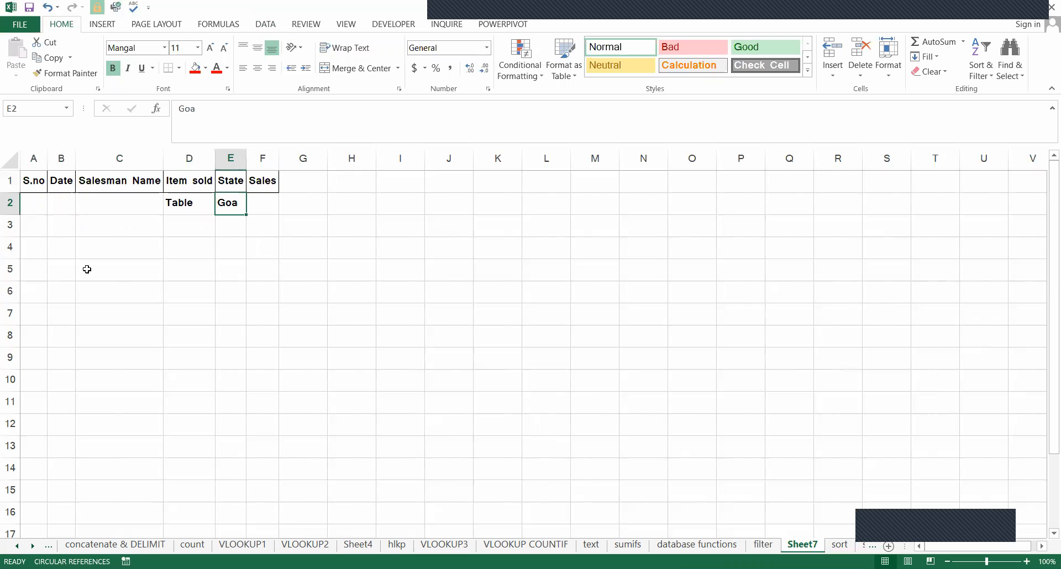
# Start an Advanced Filter from an empty cell of Sheet7, copying to another location, with list range A1:F11 of the filter sheet.
pyautogui.moveTo(49, 244); pyautogui.dragTo(365, 337)
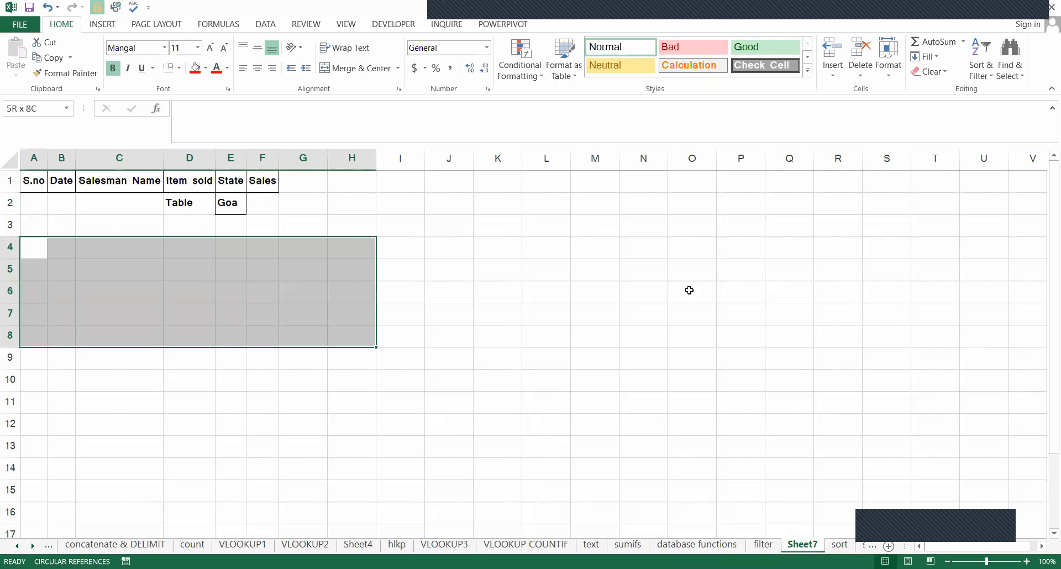
pyautogui.click(689, 289)
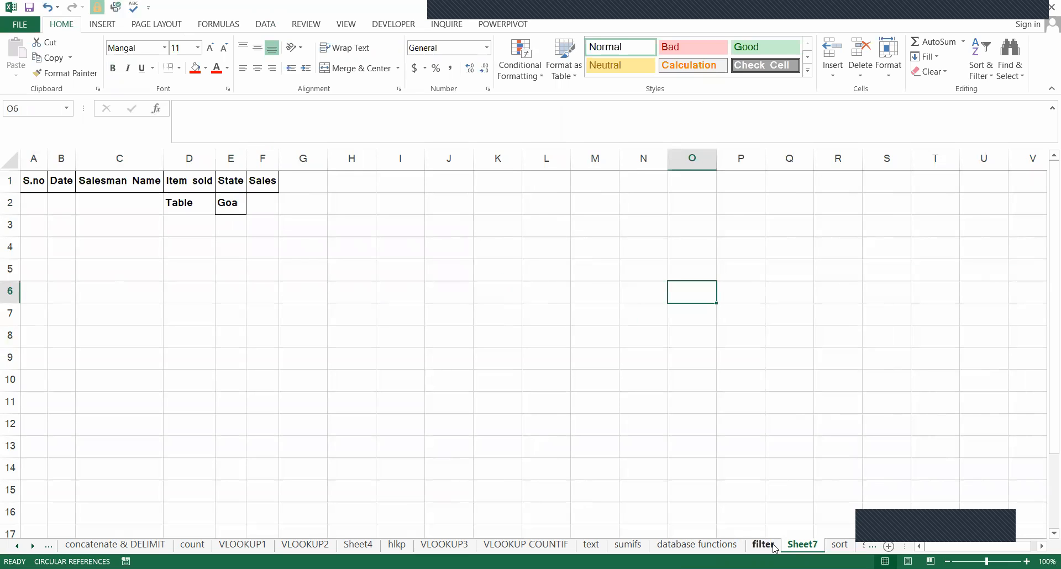
pyautogui.click(258, 24)
pyautogui.click(385, 74)
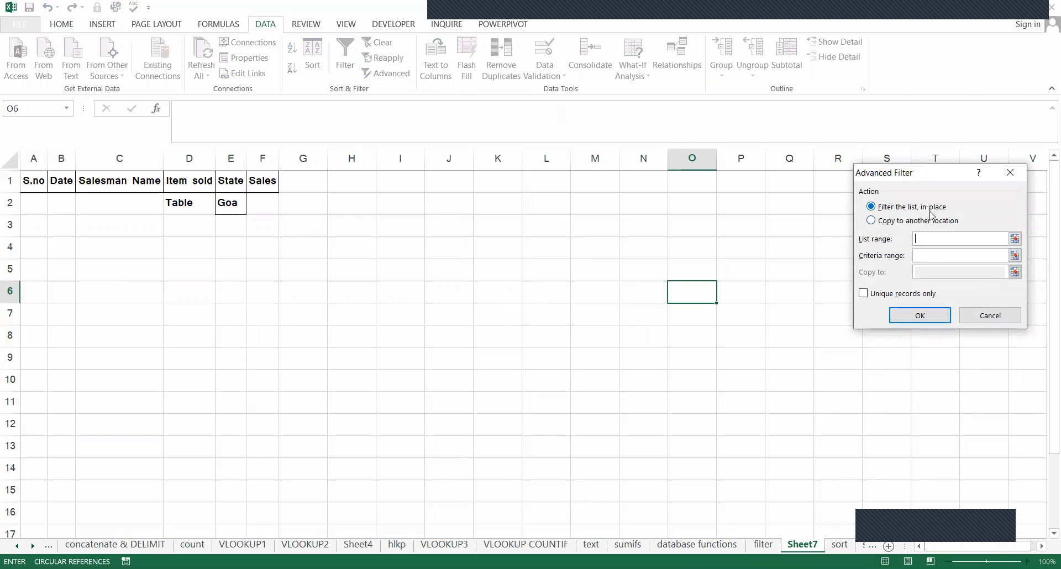
pyautogui.click(882, 221)
pyautogui.click(924, 238)
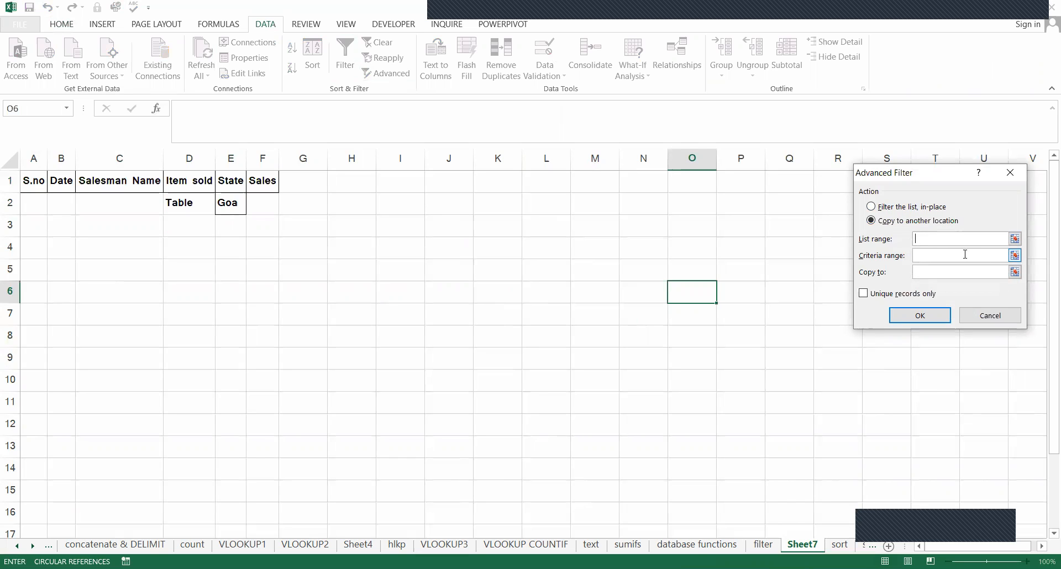
pyautogui.click(769, 544)
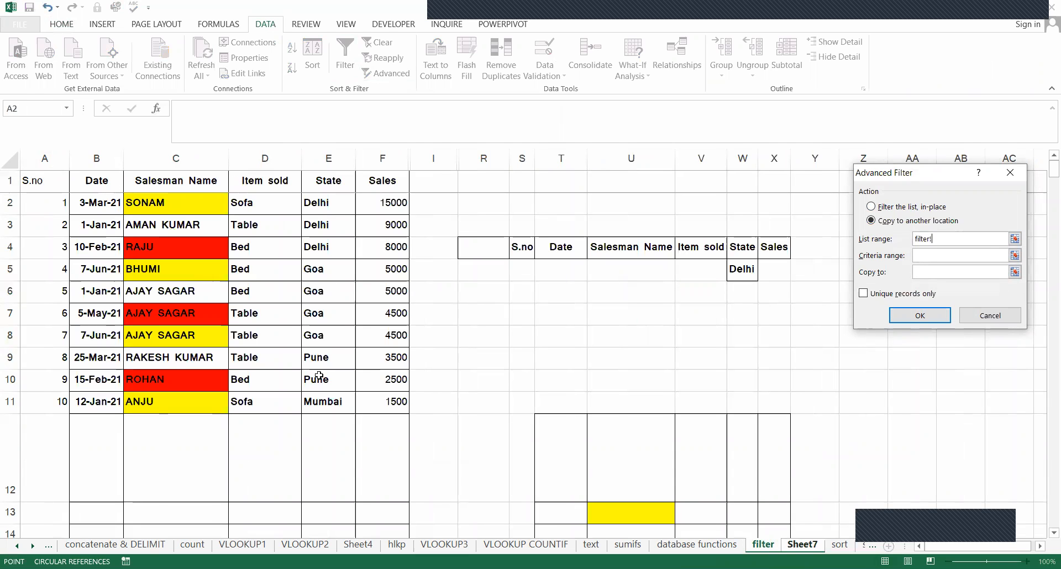
pyautogui.moveTo(44, 180); pyautogui.dragTo(364, 401)
# Set the criteria range to Sheet7's A1:F2 and the copy destination to A6, and run the Advanced Filter.
pyautogui.click(955, 256)
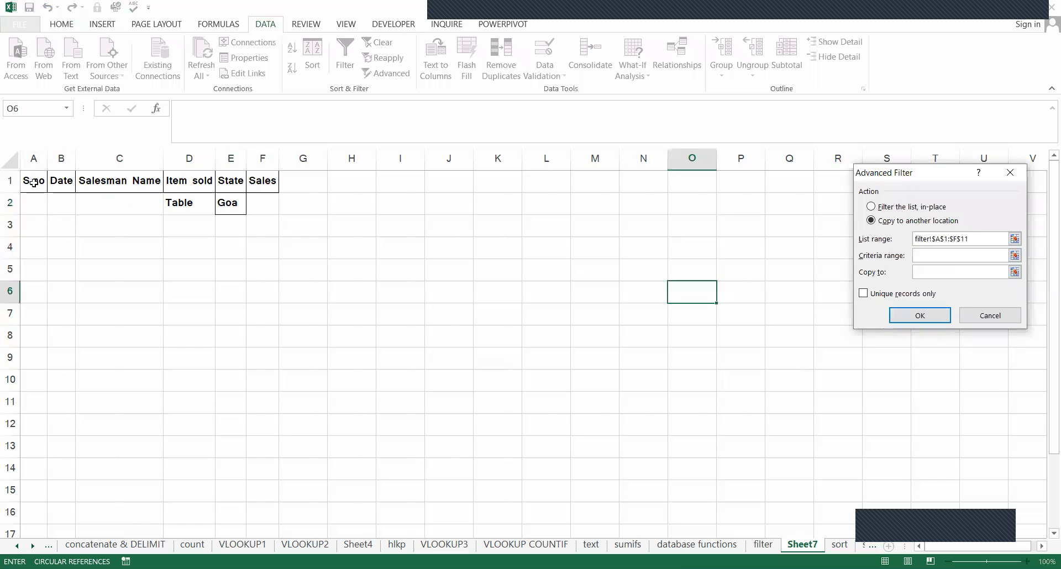
pyautogui.moveTo(33, 181); pyautogui.dragTo(251, 208)
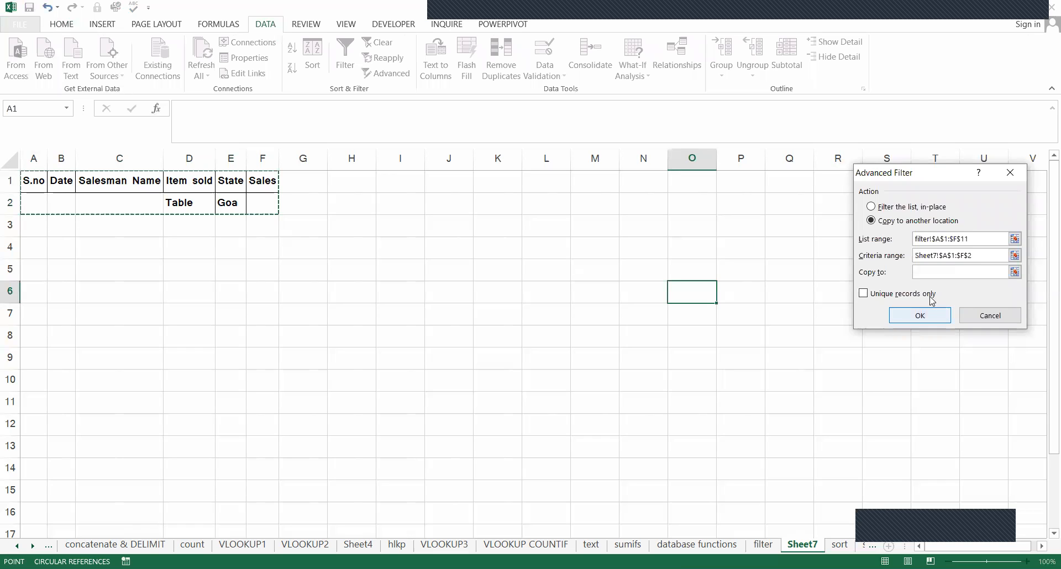
pyautogui.click(940, 272)
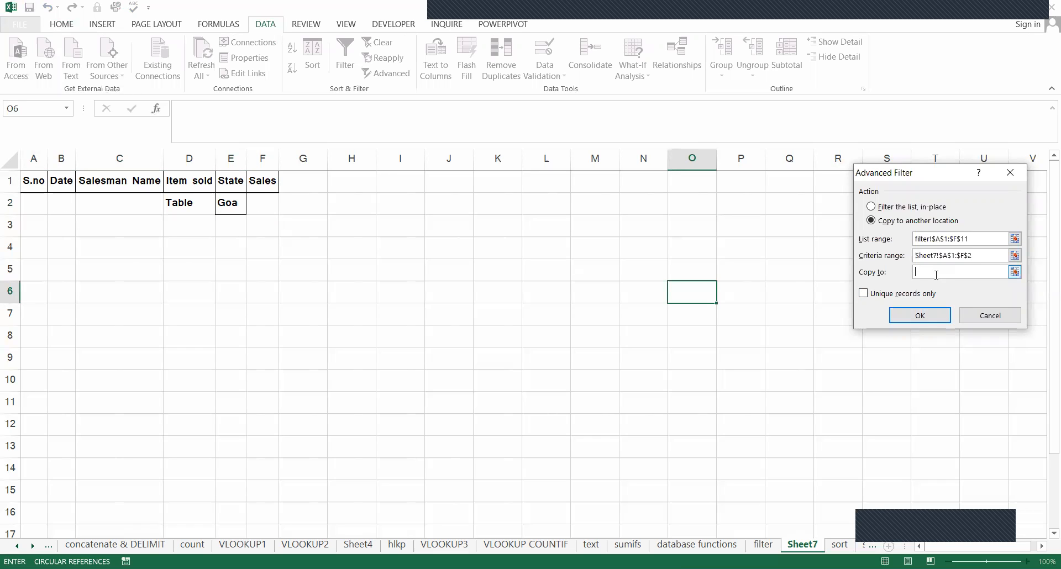
pyautogui.click(37, 286)
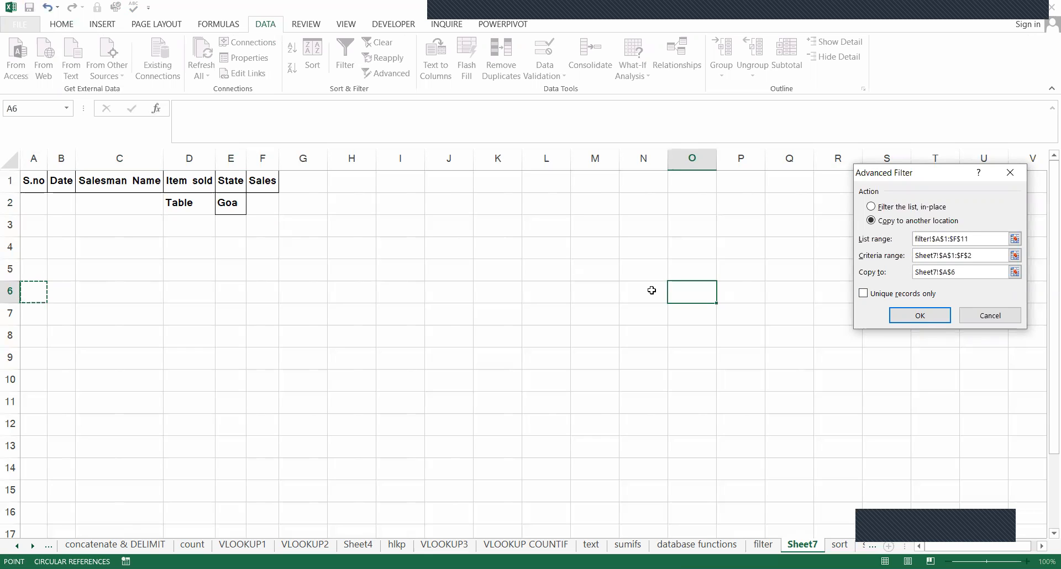
pyautogui.click(925, 320)
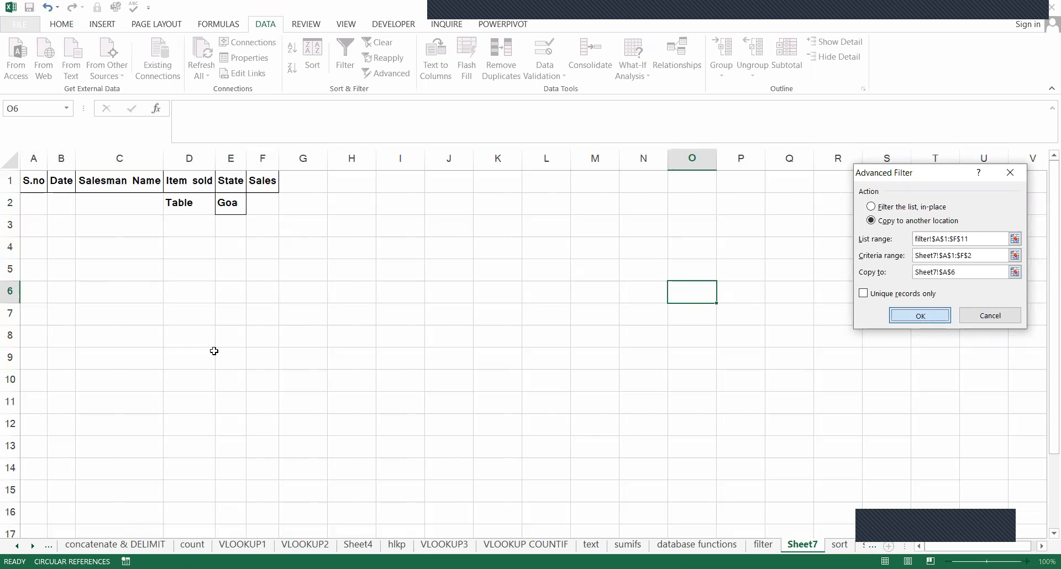
# Autofit column B to the extracted dates in B7:B8.
pyautogui.click(51, 315)
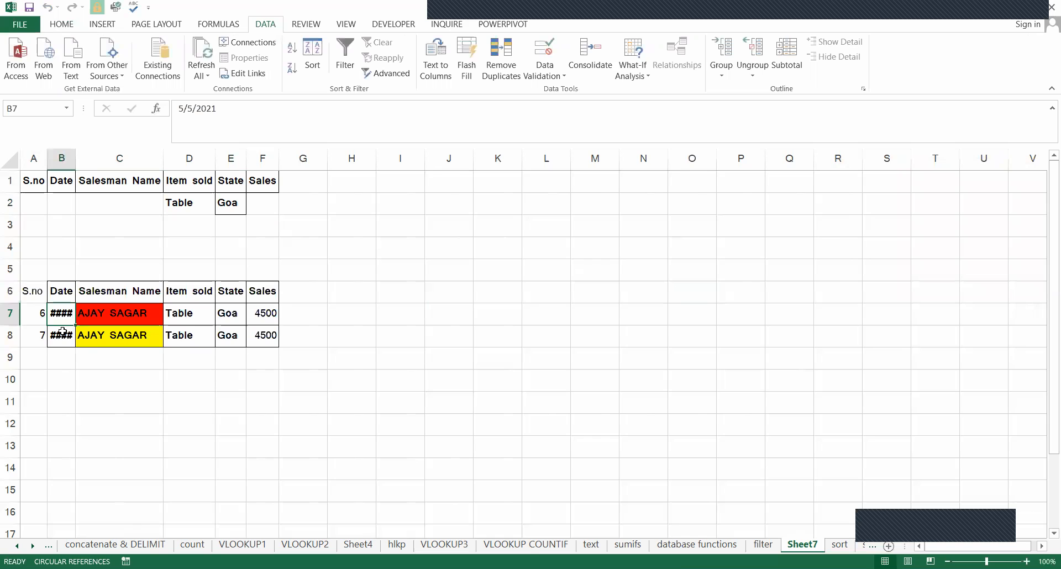
pyautogui.keyDown('shift'); pyautogui.click(63, 332); pyautogui.keyUp('shift')
pyautogui.press('alt')
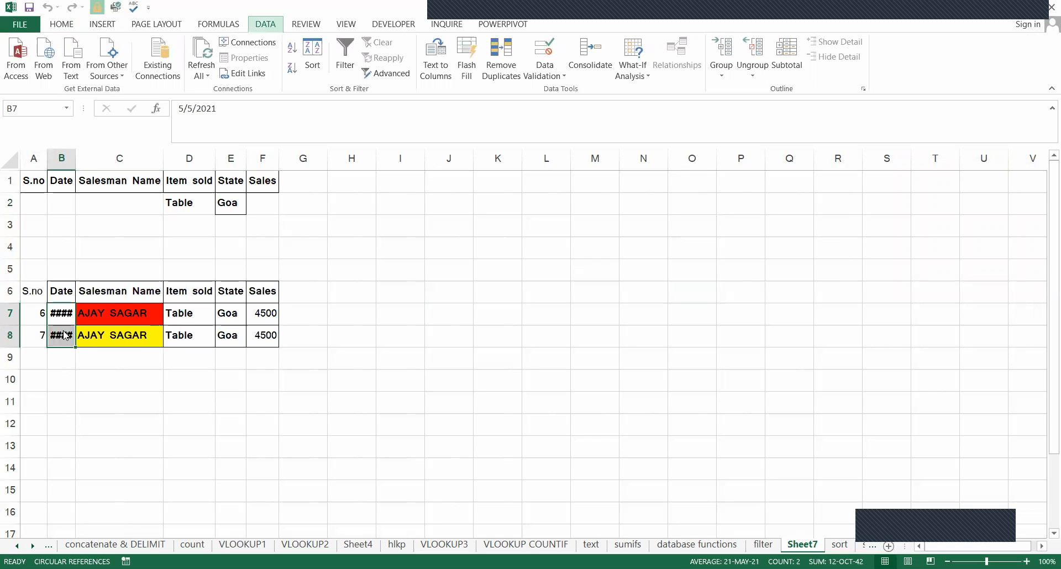
pyautogui.press('o')
pyautogui.press('c')
pyautogui.press('a')
# Check the Item sold, State and Sales values of the extracted records in rows 7 and 8.
pyautogui.click(69, 335)
pyautogui.click(166, 321)
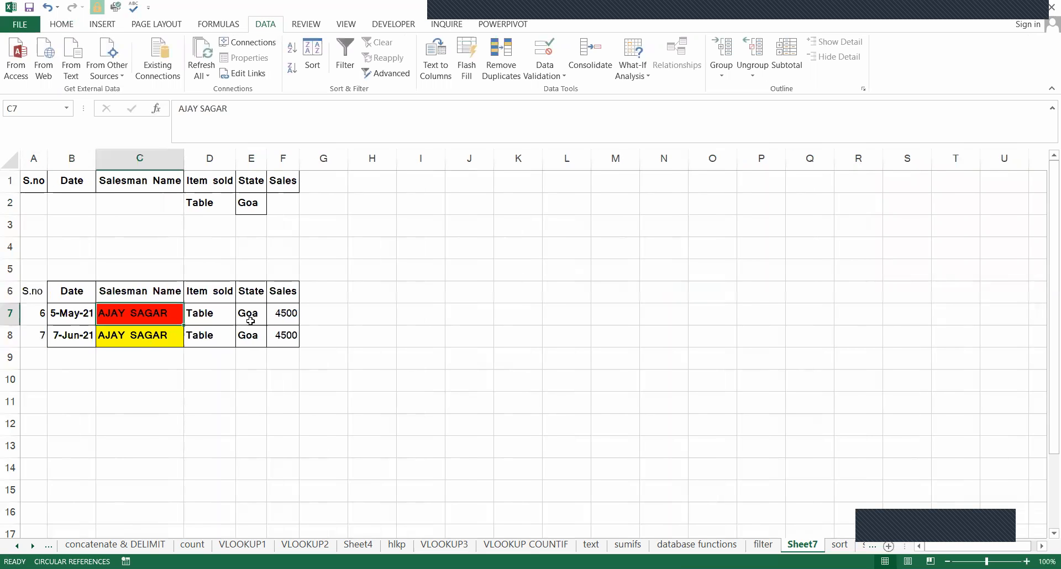
pyautogui.click(210, 318)
pyautogui.click(215, 331)
pyautogui.click(239, 312)
pyautogui.click(253, 331)
pyautogui.click(298, 314)
pyautogui.click(289, 333)
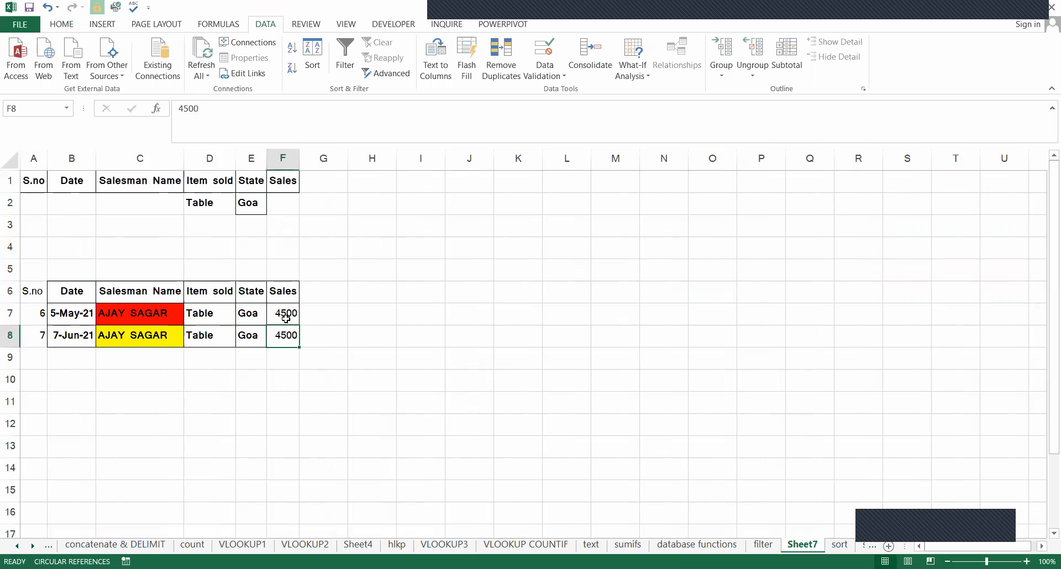
# Turn on AutoFilter for the sales table on the filter sheet and filter the Item sold column to Table only.
pyautogui.click(763, 544)
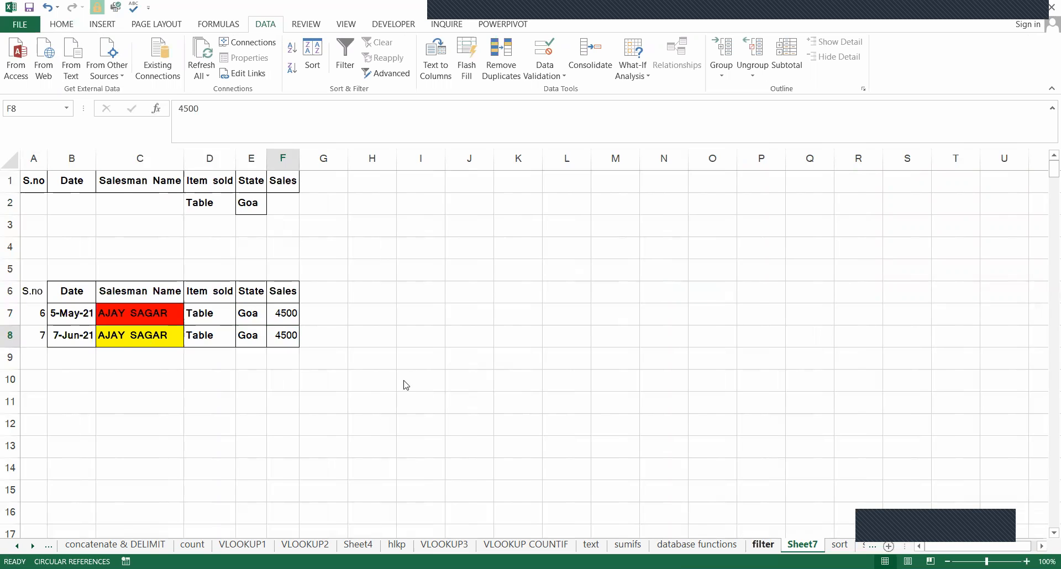
pyautogui.click(272, 187)
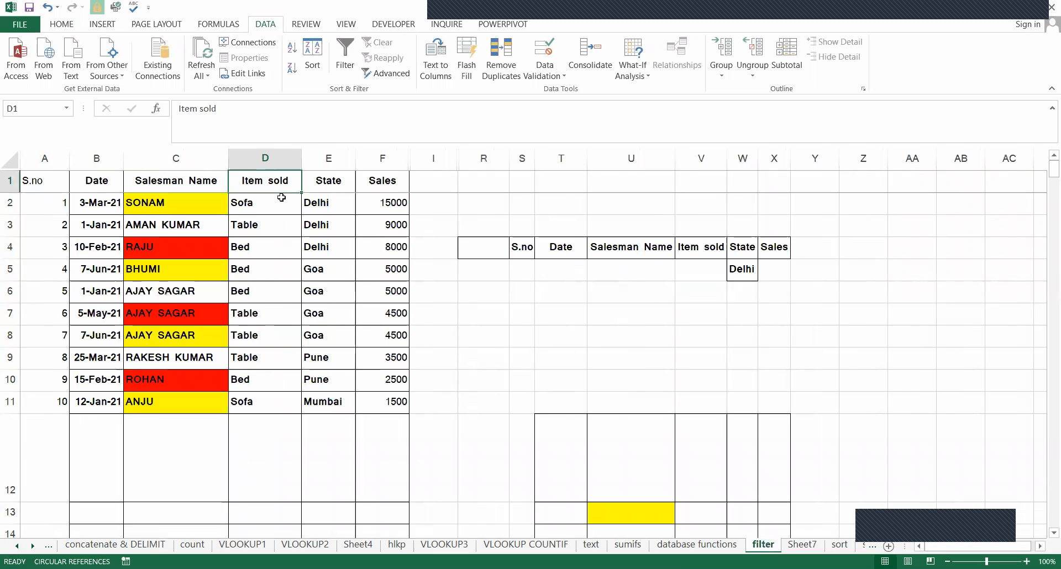
pyautogui.hotkey('ctrl', 'shift', 'l')
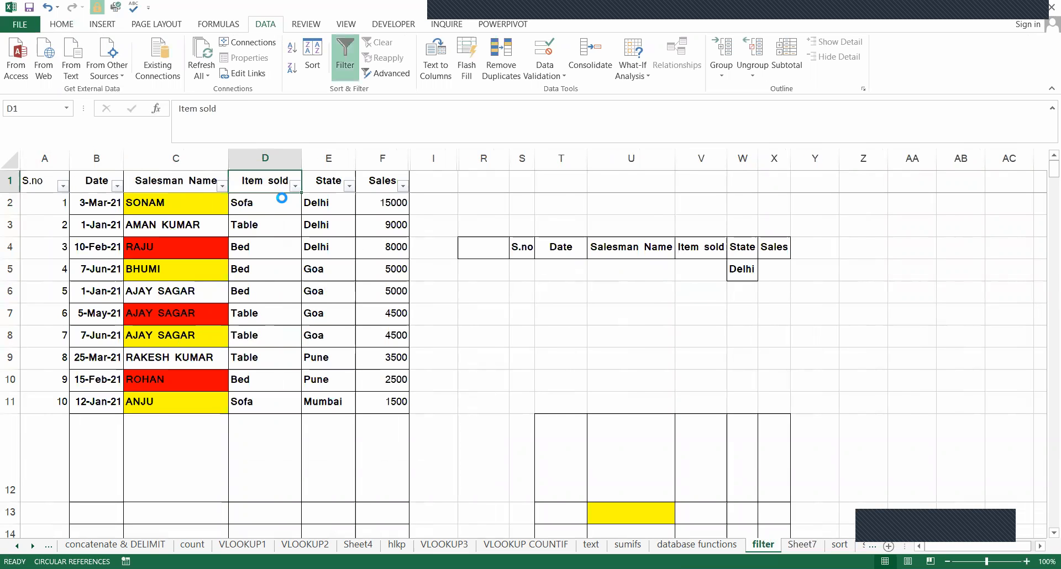
pyautogui.hotkey('alt', 'Down')
pyautogui.press('Down')
pyautogui.press('Down')
pyautogui.press('Down')
pyautogui.press('Down')
pyautogui.press('Down')
pyautogui.press('Down')
pyautogui.press('Down')
pyautogui.press('Down')
pyautogui.press('Down')
pyautogui.press('Up')
pyautogui.press('space')
pyautogui.press('Down')
pyautogui.press('Down')
pyautogui.press('Down')
pyautogui.press('space')
pyautogui.press('Tab')
pyautogui.press('Return')
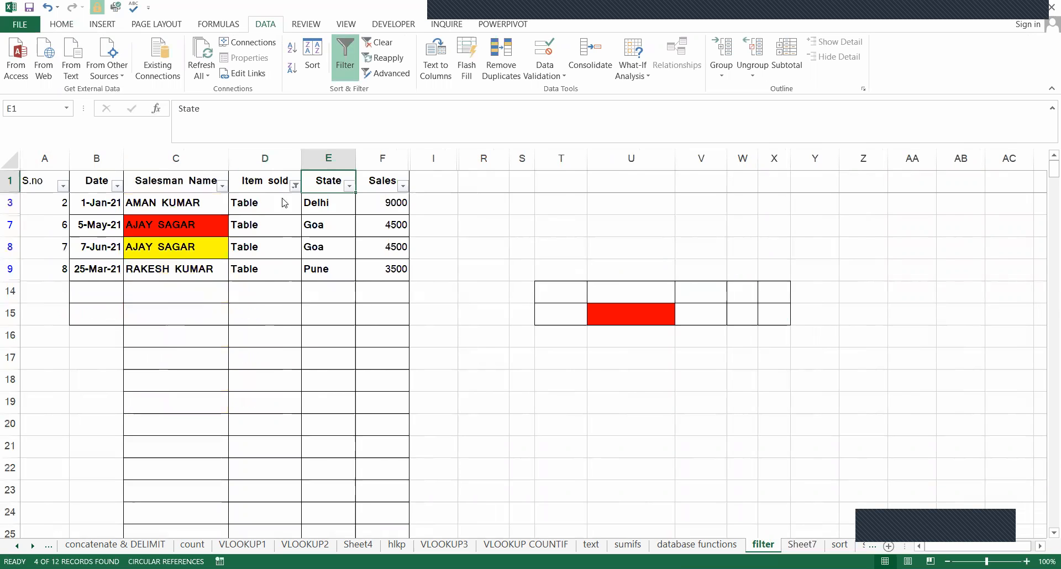
# Filter the State column of the sales table to Goa only.
pyautogui.press('Right')
pyautogui.hotkey('alt', 'Down')
pyautogui.press('Down')
pyautogui.press('space')
pyautogui.press('Down')
pyautogui.press('Down')
pyautogui.press('space')
pyautogui.press('Tab')
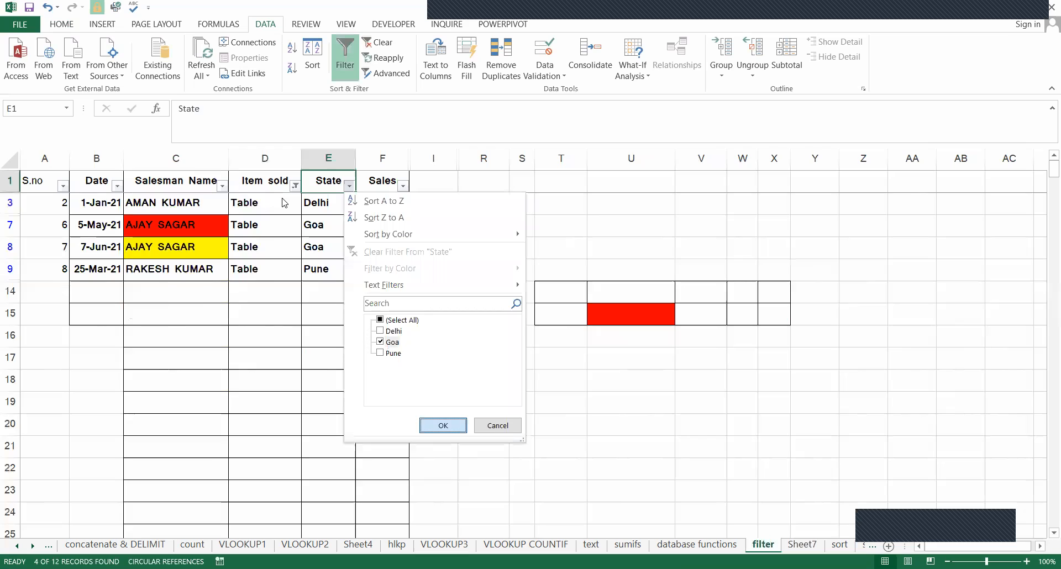
pyautogui.press('Return')
# Compare the Sales, Salesman Name and Item sold entries of the filtered rows with the records extracted on Sheet7.
pyautogui.click(393, 203)
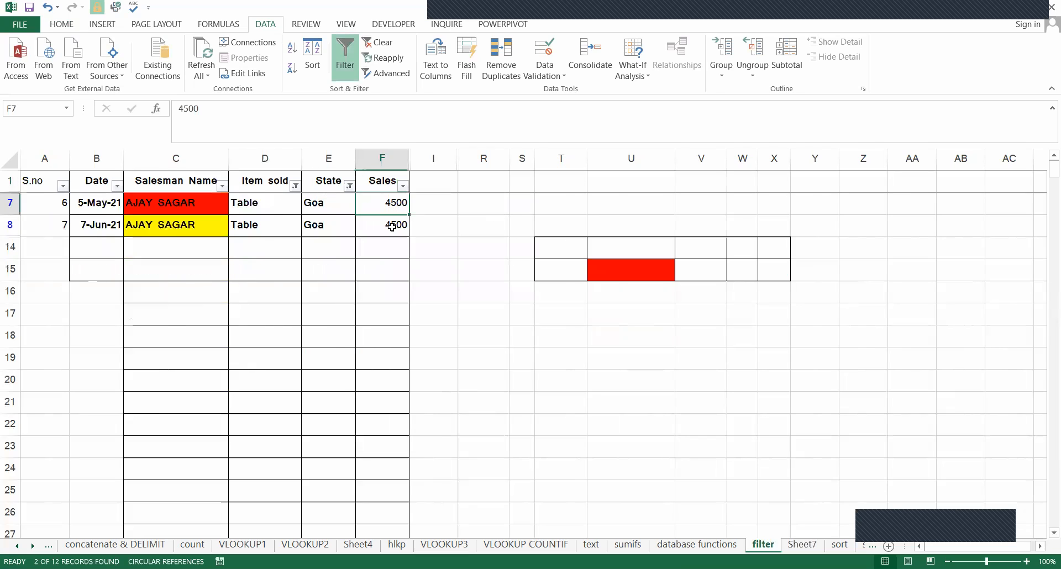
pyautogui.click(393, 225)
pyautogui.click(161, 224)
pyautogui.click(252, 210)
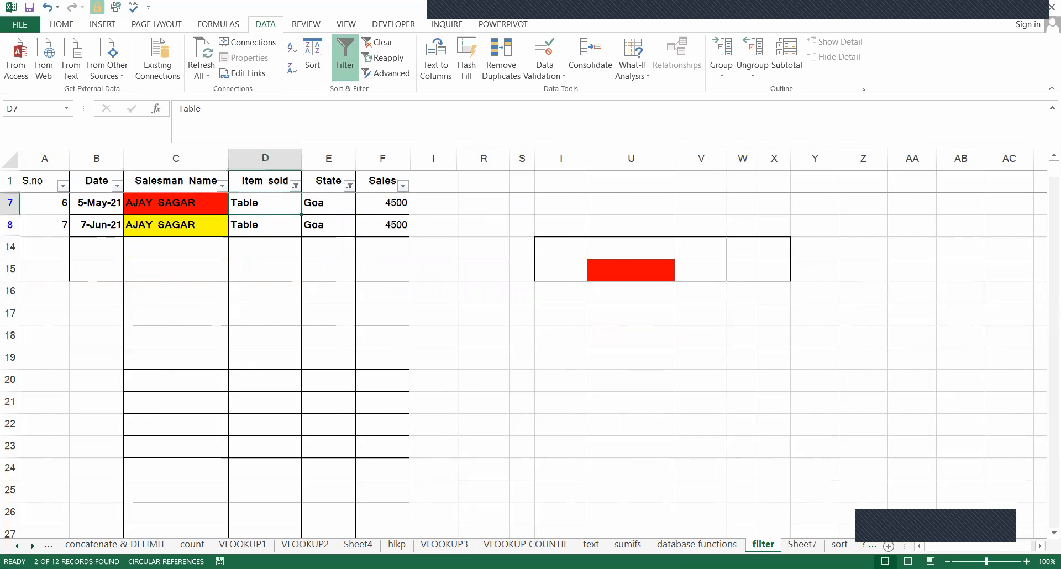
pyautogui.click(787, 544)
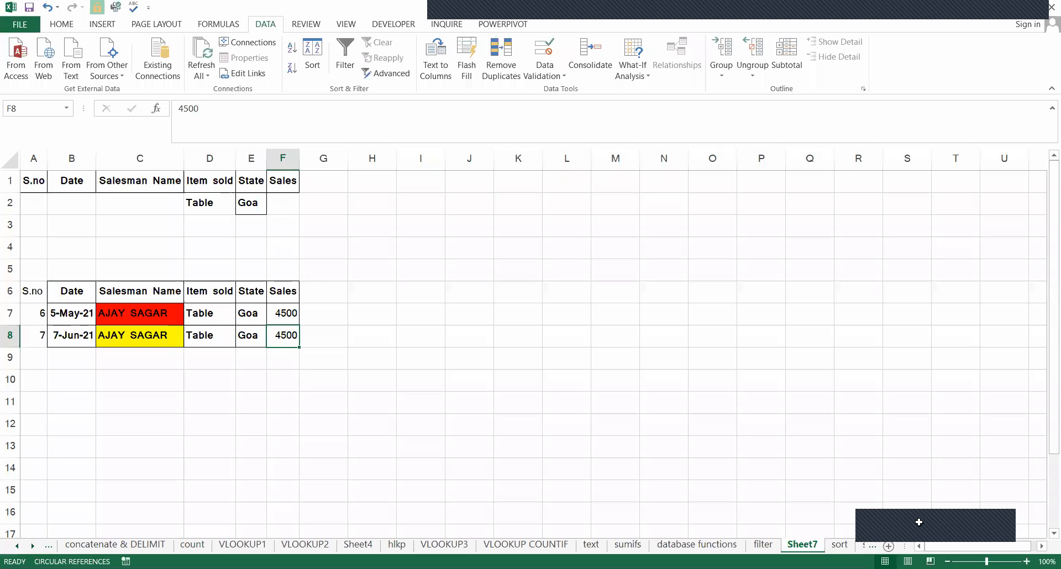
# Clear the Item sold and State filters from the sales table on the filter sheet.
pyautogui.click(763, 544)
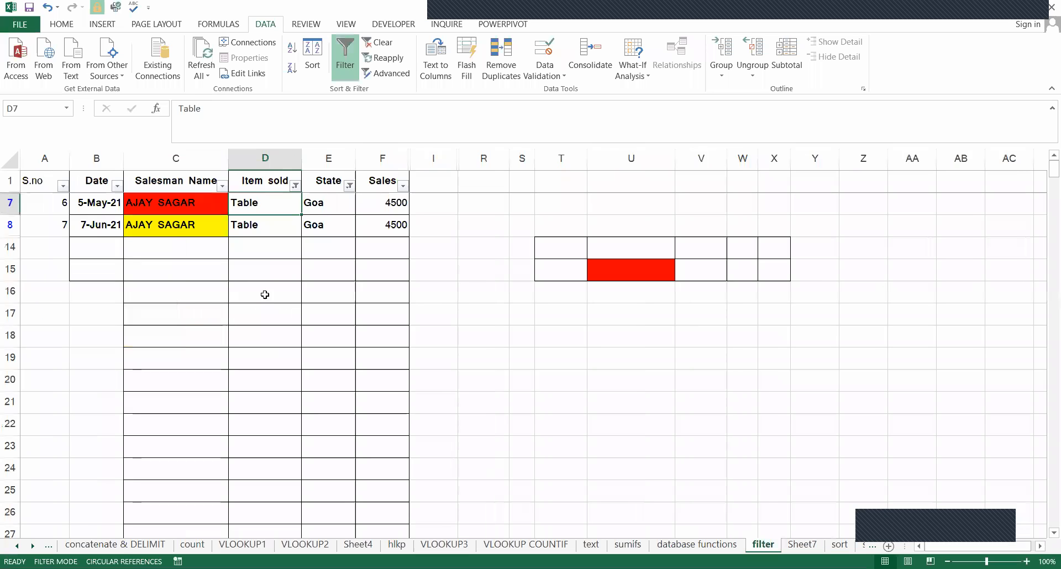
pyautogui.click(295, 186)
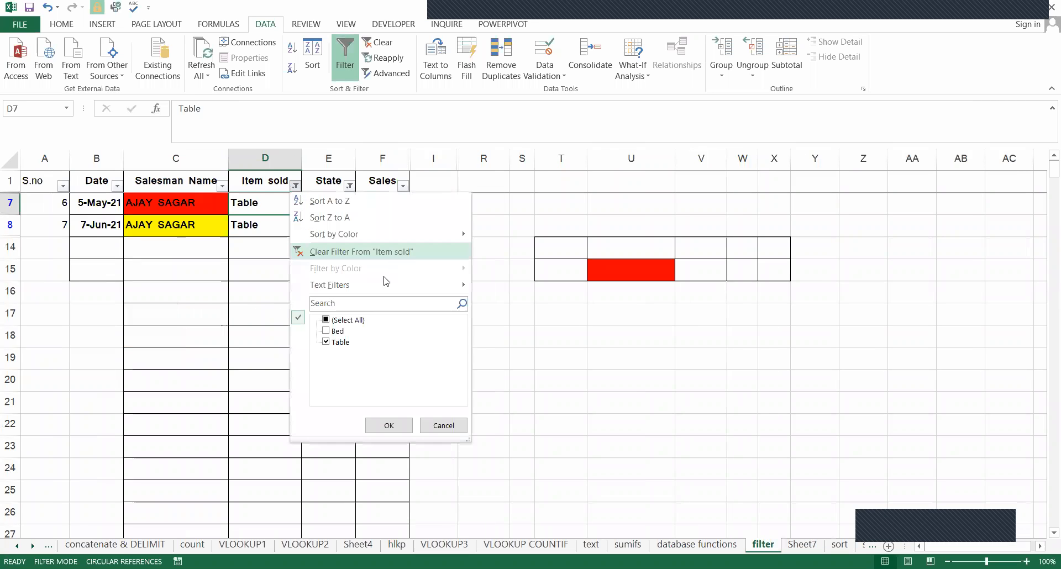
pyautogui.click(351, 253)
pyautogui.click(349, 186)
pyautogui.click(406, 258)
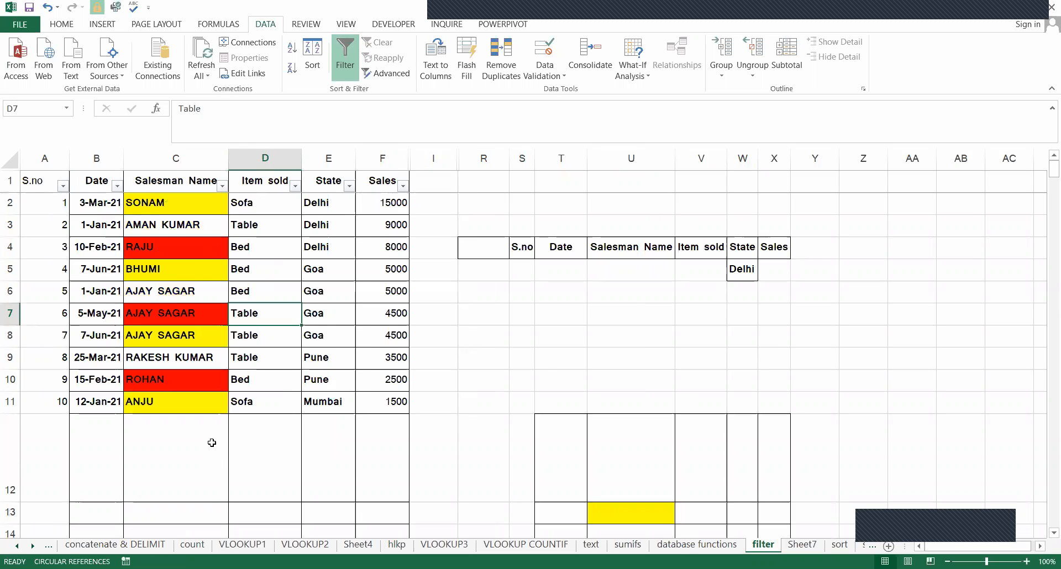
# Clear the formatting of the empty cell R4 beside the criteria headers on the filter sheet.
pyautogui.click(486, 250)
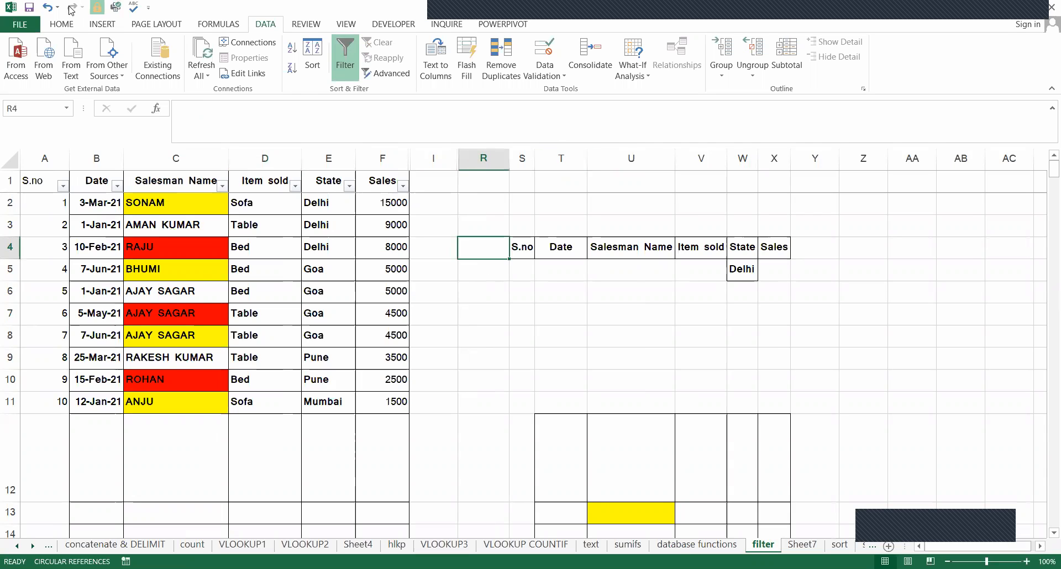
pyautogui.click(61, 24)
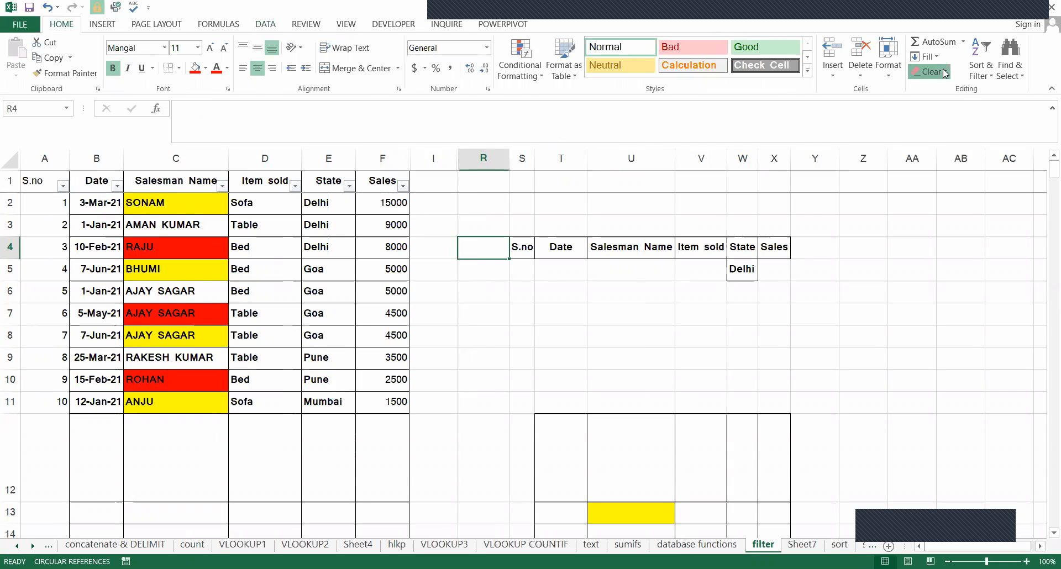
pyautogui.click(931, 71)
pyautogui.click(947, 104)
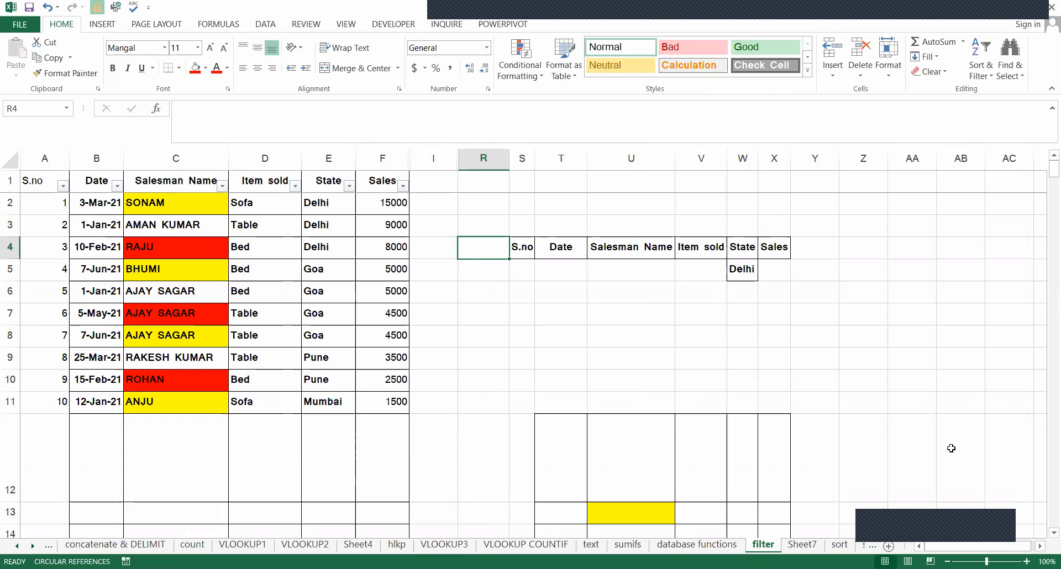
pyautogui.click(529, 297)
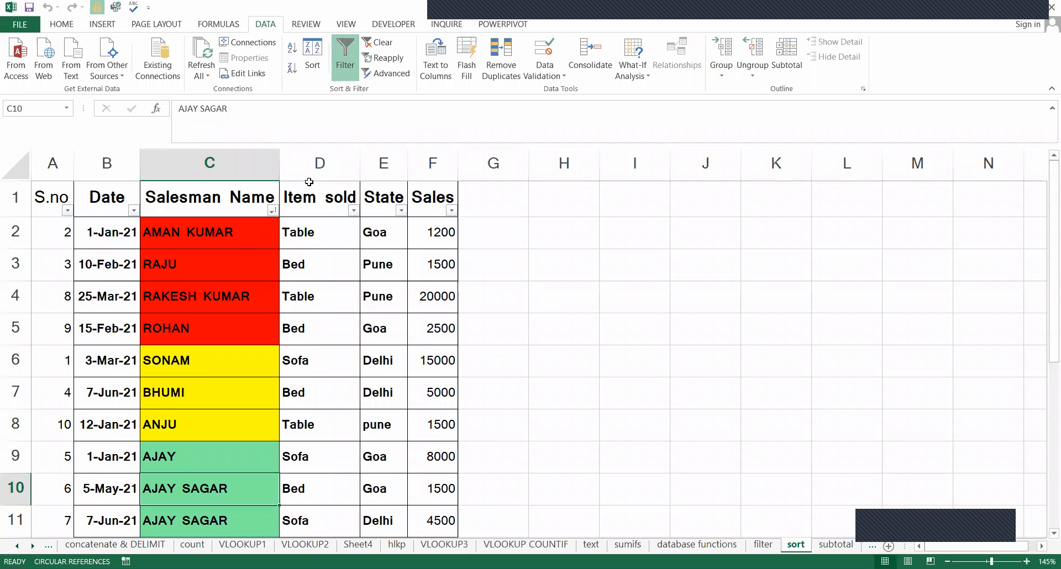
# On the sort sheet, sort the sales table by S.no from smallest to largest.
pyautogui.click(264, 226)
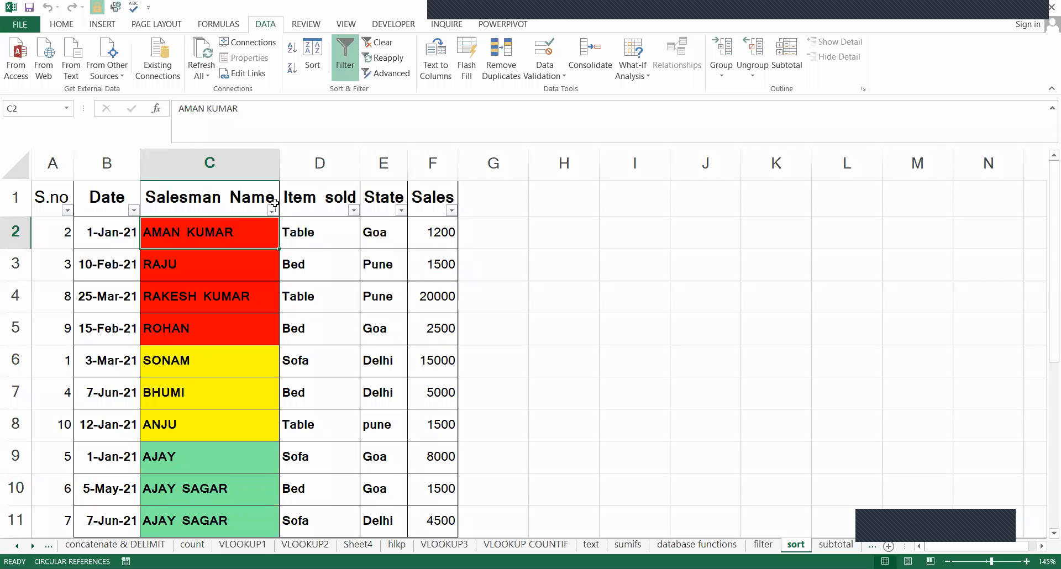
pyautogui.click(67, 210)
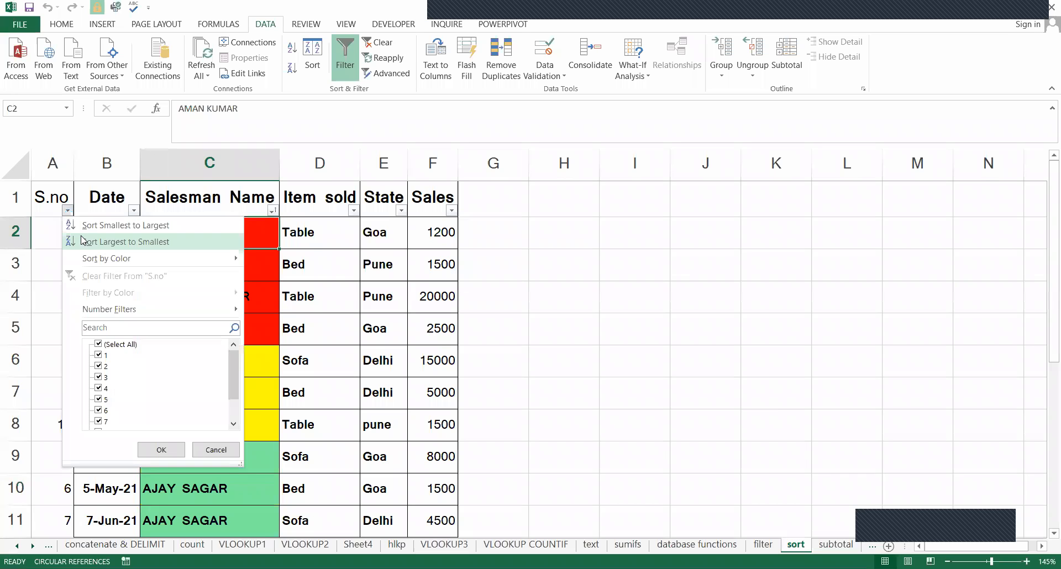
pyautogui.click(92, 228)
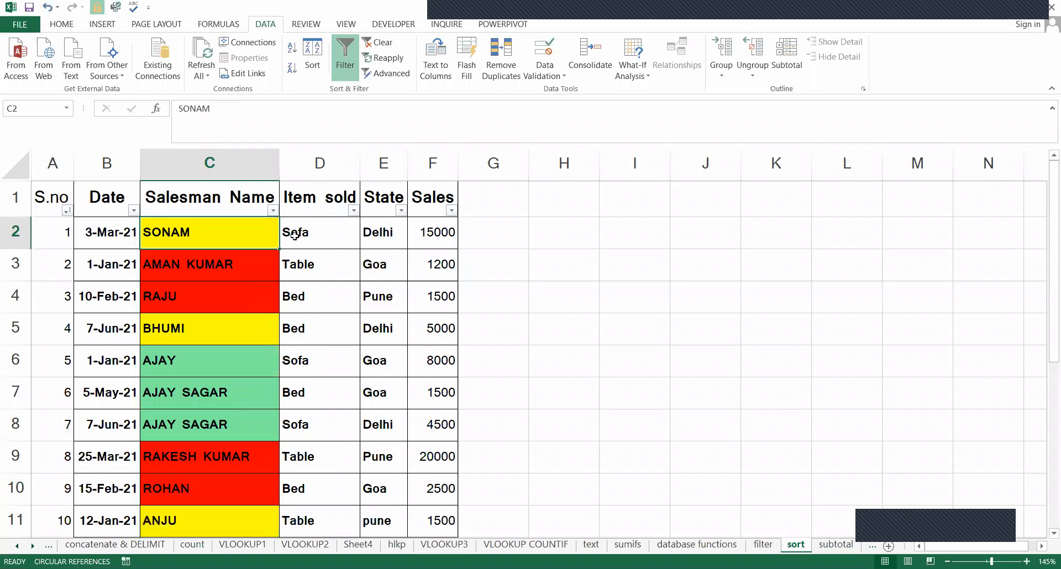
# Turn off AutoFilter for the header row of the sales table on the sort sheet.
pyautogui.press('Right')
pyautogui.click(7, 200)
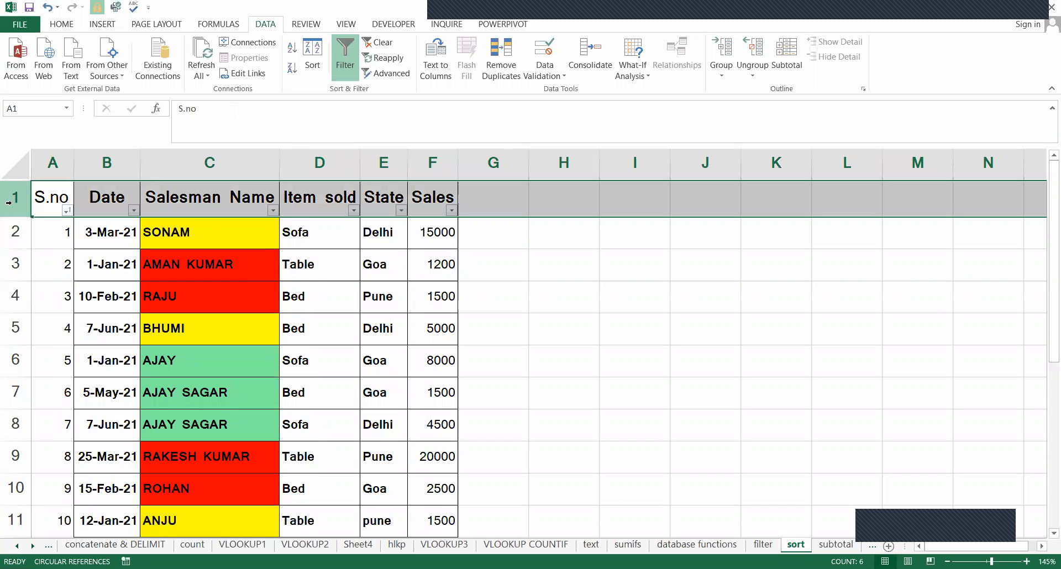
pyautogui.hotkey('ctrl', 'shift', 'l')
pyautogui.click(561, 361)
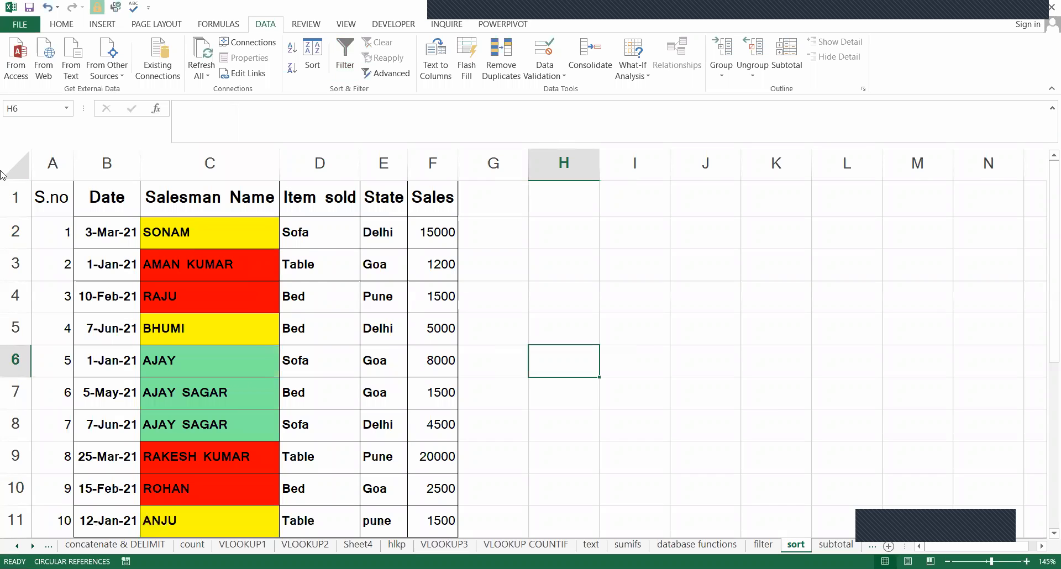
# Examine the Sort & Filter options and the separate Sort command available for the sales table.
pyautogui.hotkey('ctrl', 'Home')
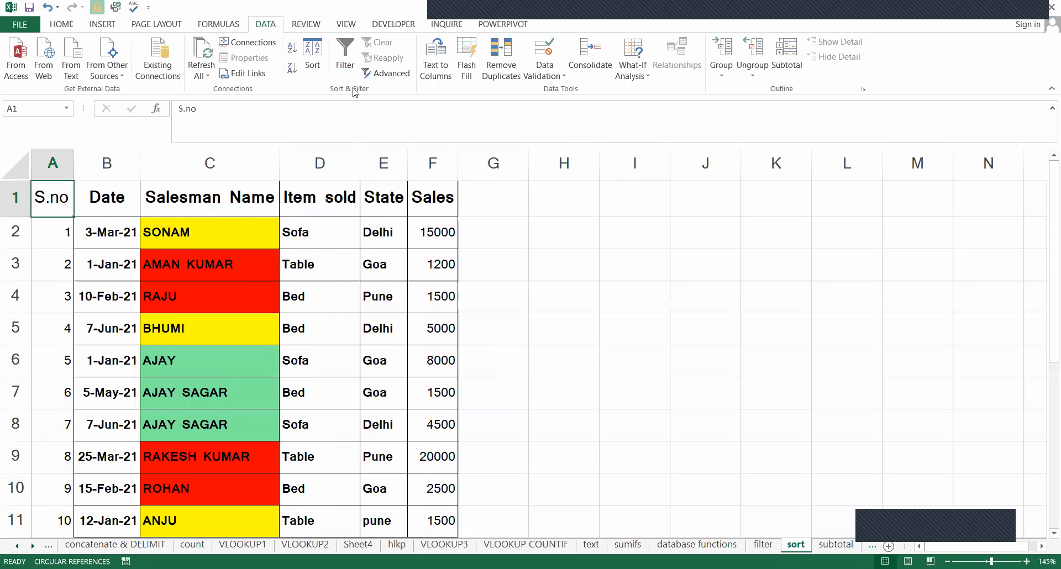
pyautogui.click(74, 27)
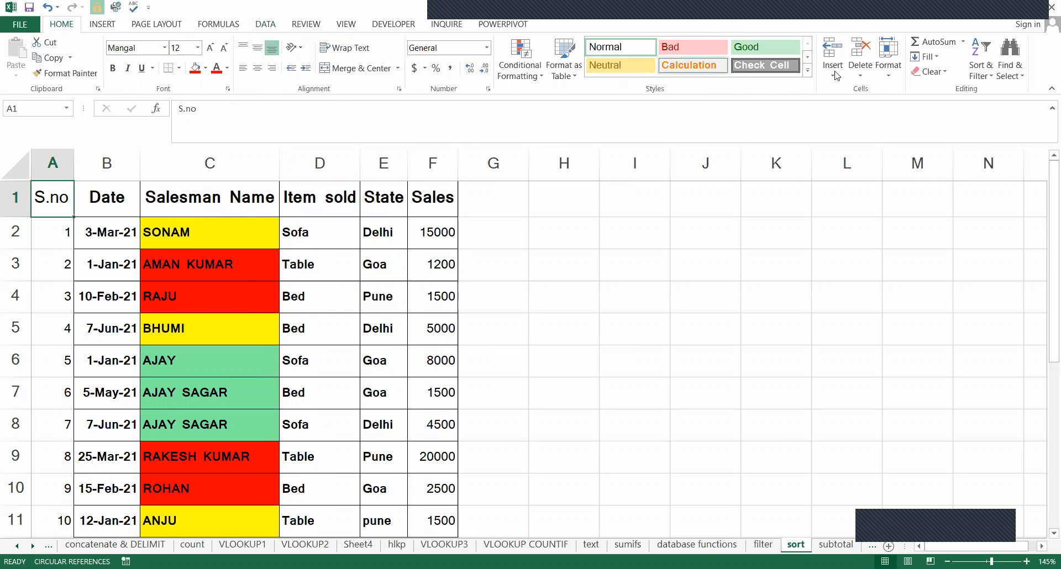
pyautogui.click(985, 83)
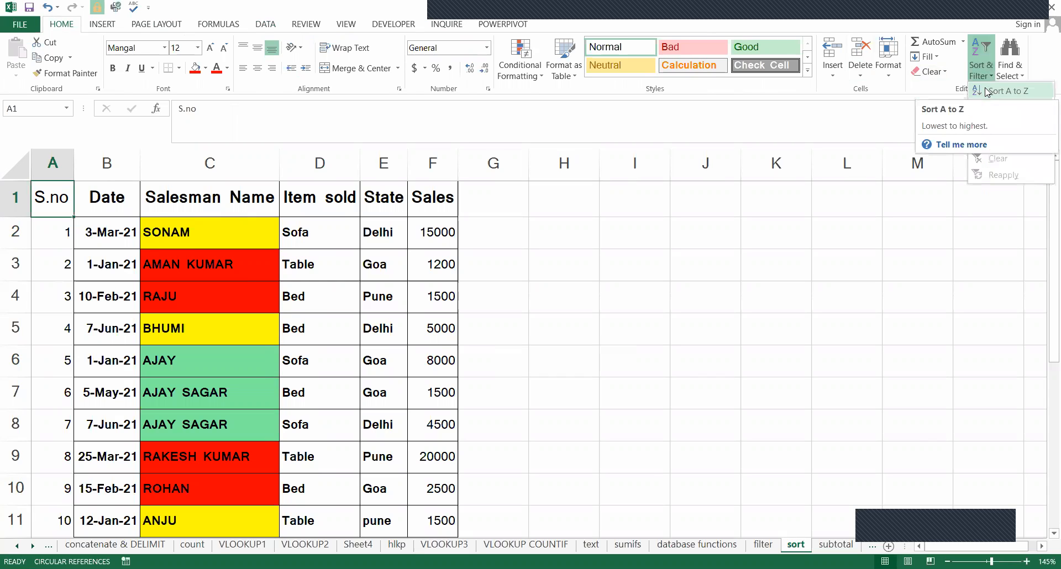
pyautogui.click(339, 21)
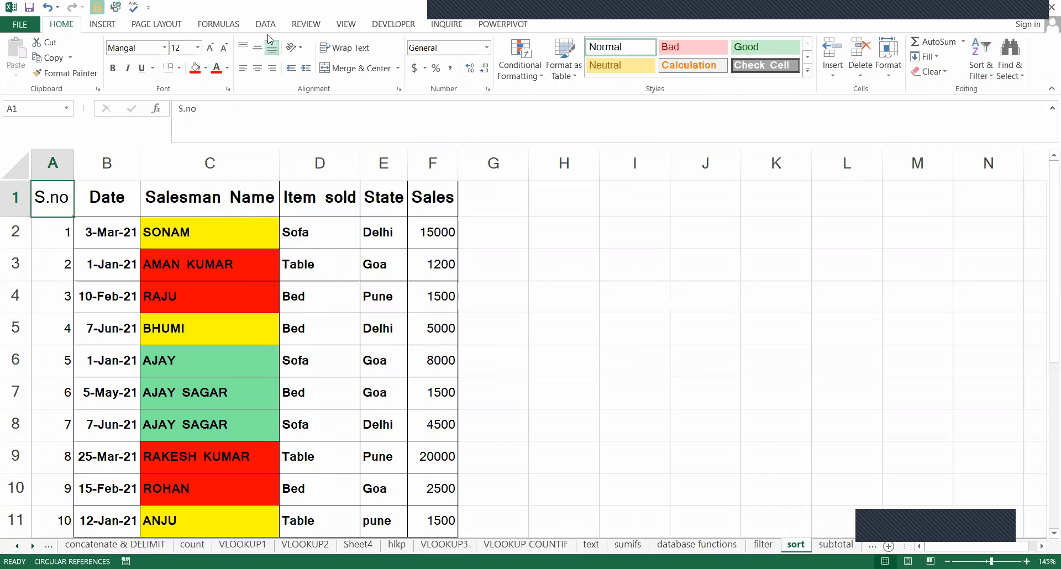
pyautogui.click(266, 24)
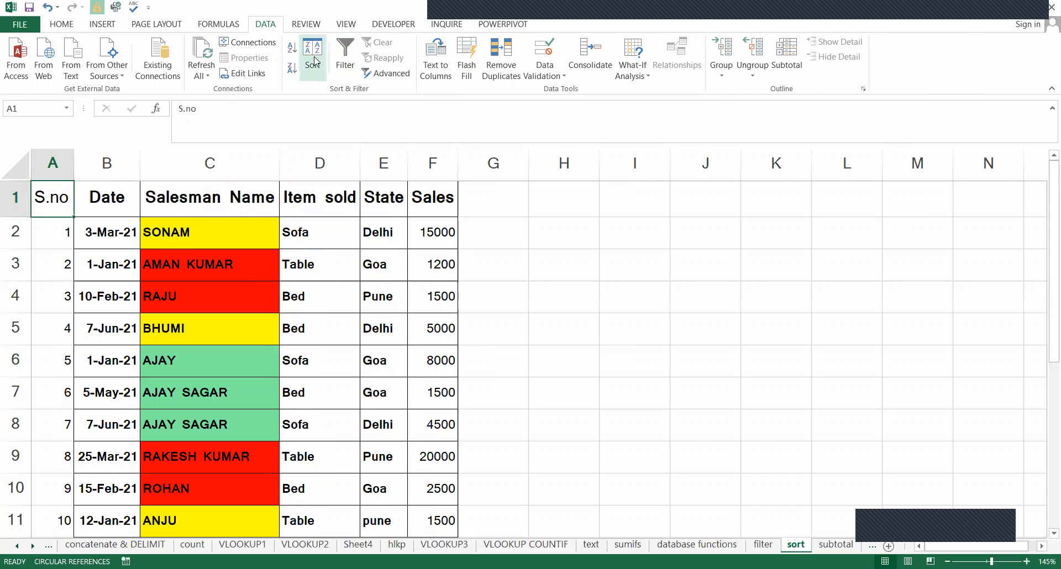
pyautogui.click(685, 294)
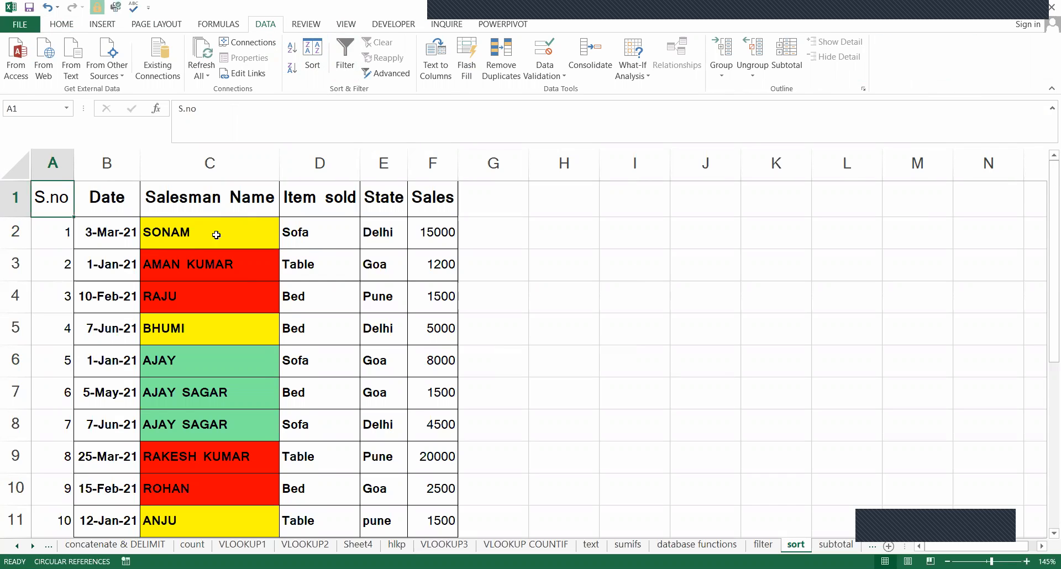
# Turn AutoFilter back on for the sales table's header row.
pyautogui.click(62, 204)
pyautogui.hotkey('ctrl', 'shift', 'l')
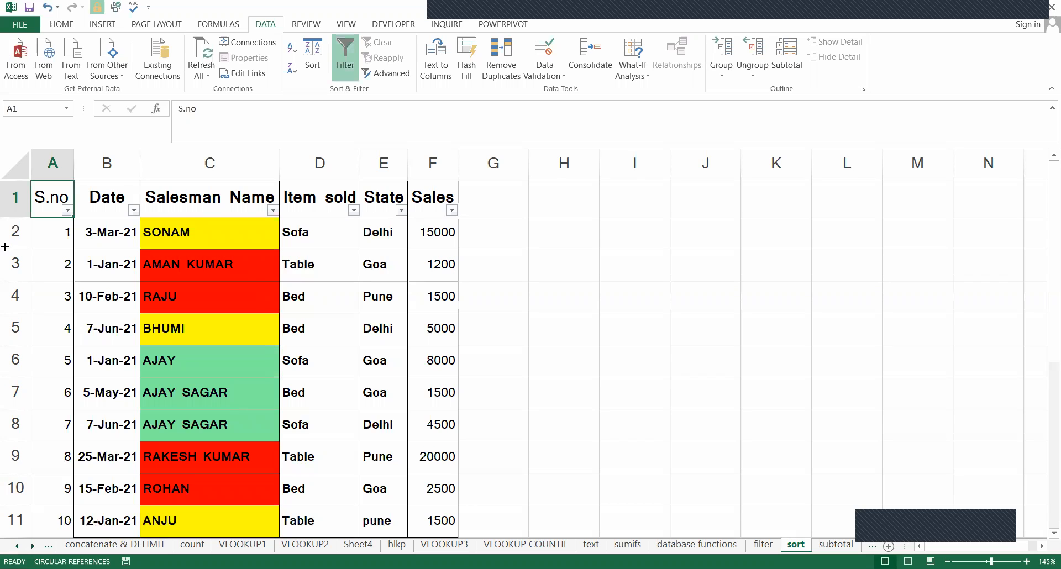
pyautogui.click(482, 236)
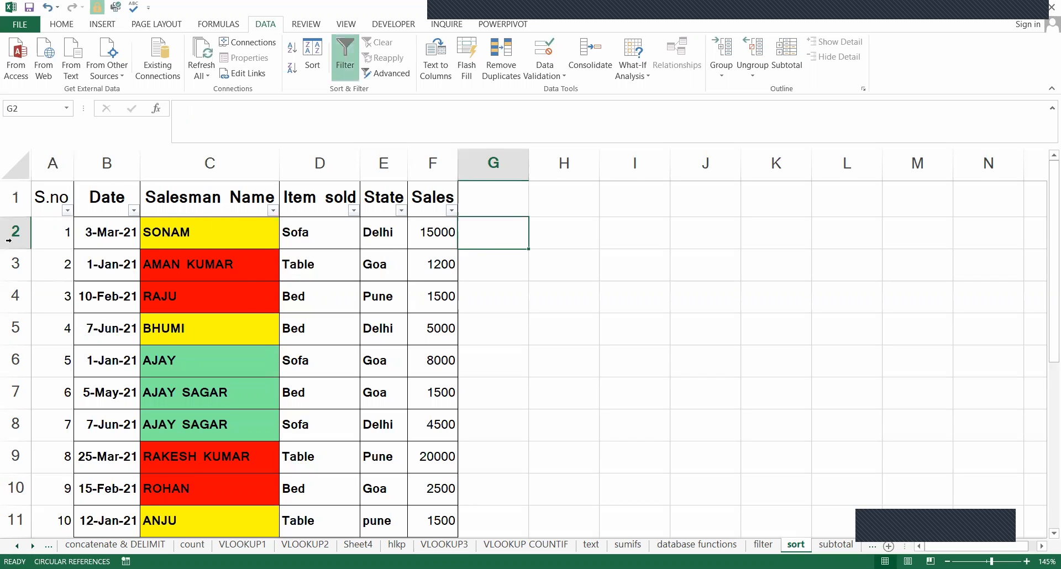
# Examine the sorting choices offered for the S.no column, including Sort by Color.
pyautogui.click(67, 210)
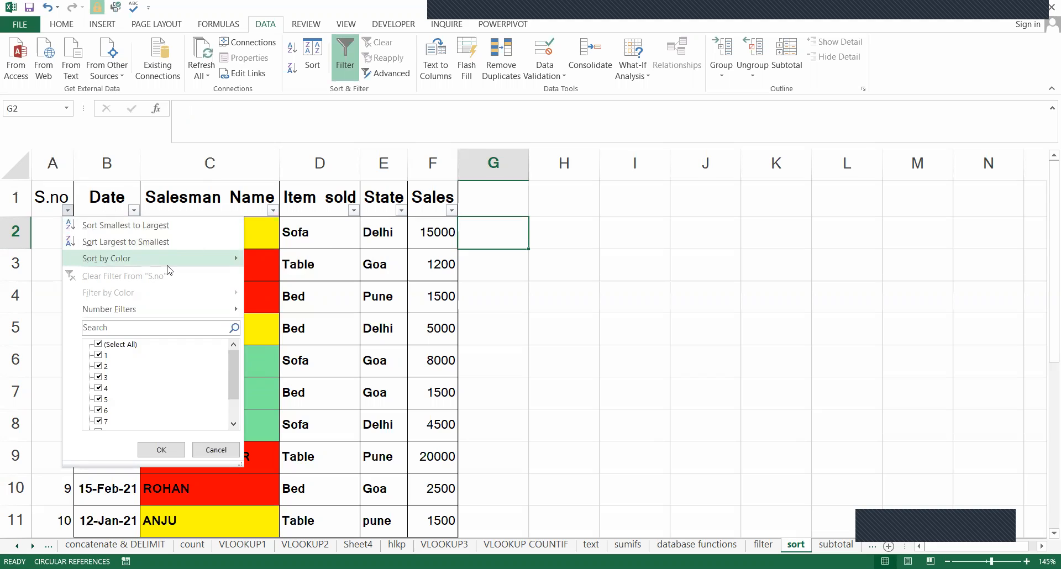
pyautogui.click(204, 267)
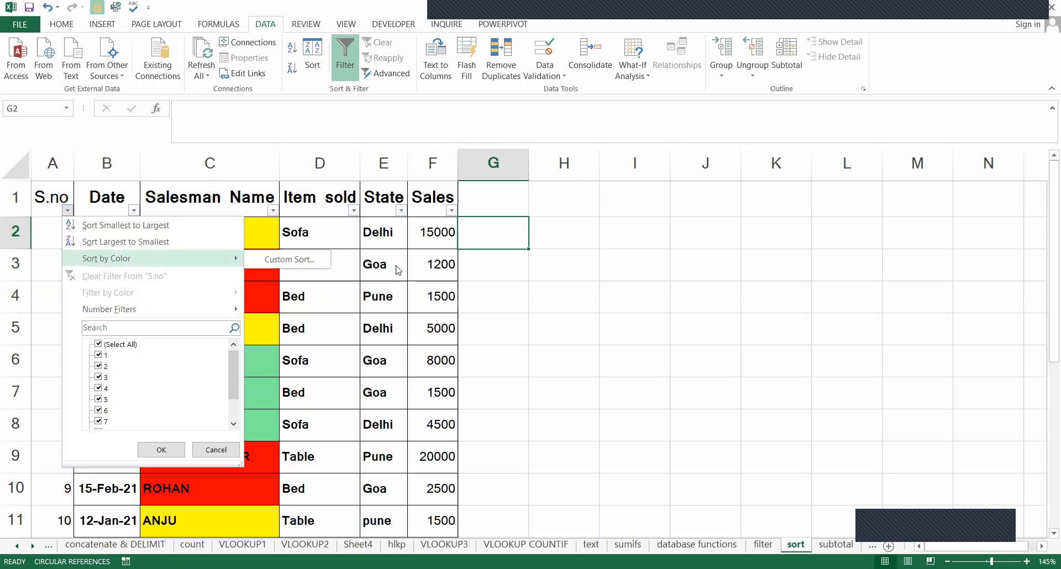
pyautogui.click(83, 208)
# Go through the header cells from S.no to Sales to review which columns can be sorted.
pyautogui.click(46, 208)
pyautogui.press('Right')
pyautogui.press('Right')
pyautogui.press('Right')
pyautogui.press('Right')
pyautogui.press('Right')
pyautogui.press('Right')
pyautogui.click(46, 207)
pyautogui.hotkey('ctrl', 'Right')
pyautogui.hotkey('ctrl', 'Right')
pyautogui.hotkey('ctrl', 'Left')
pyautogui.hotkey('ctrl', 'Left')
pyautogui.press('Down')
pyautogui.press('Up')
pyautogui.hotkey('ctrl', 'shift', 'Right')
pyautogui.press('Down')
pyautogui.press('Up')
pyautogui.press('Right')
pyautogui.press('Right')
pyautogui.press('Right')
pyautogui.press('Right')
pyautogui.press('Right')
pyautogui.press('Right')
pyautogui.press('Left')
pyautogui.press('Left')
pyautogui.press('Left')
pyautogui.hotkey('ctrl', 'Left')
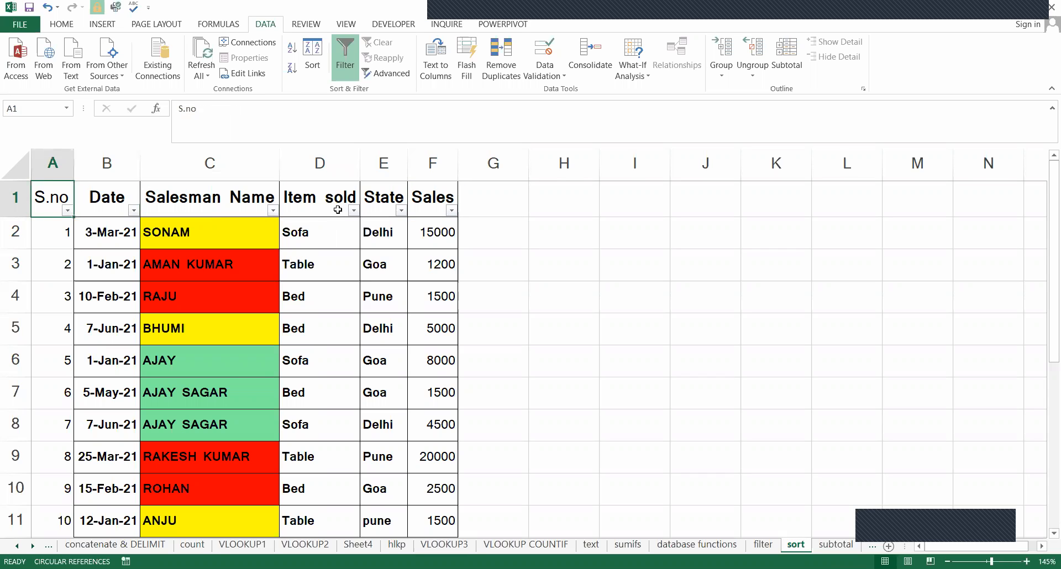
# Sort the table by Sales from smallest to largest and check the first and last Sales values.
pyautogui.click(440, 214)
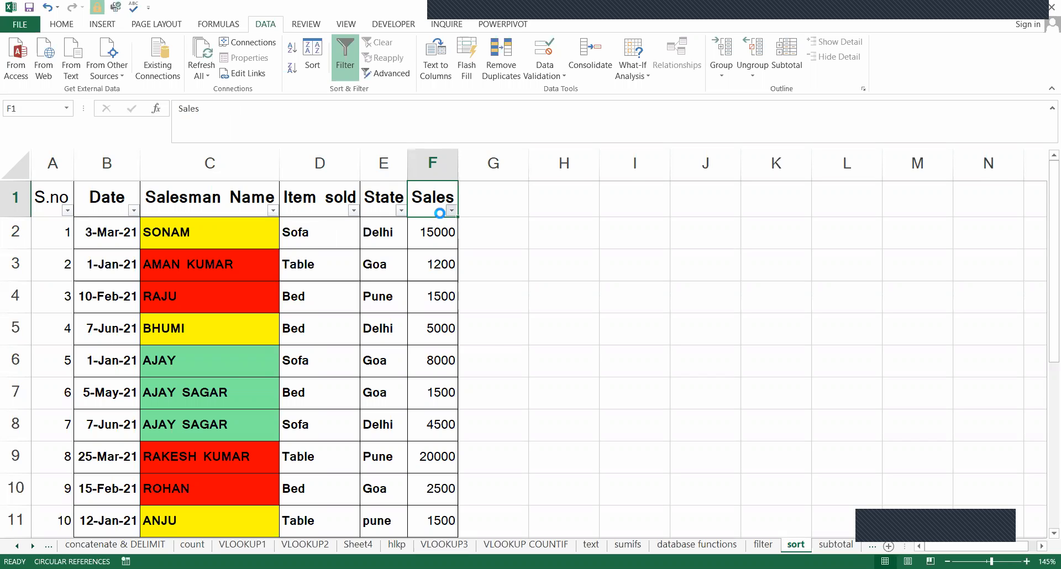
pyautogui.click(451, 211)
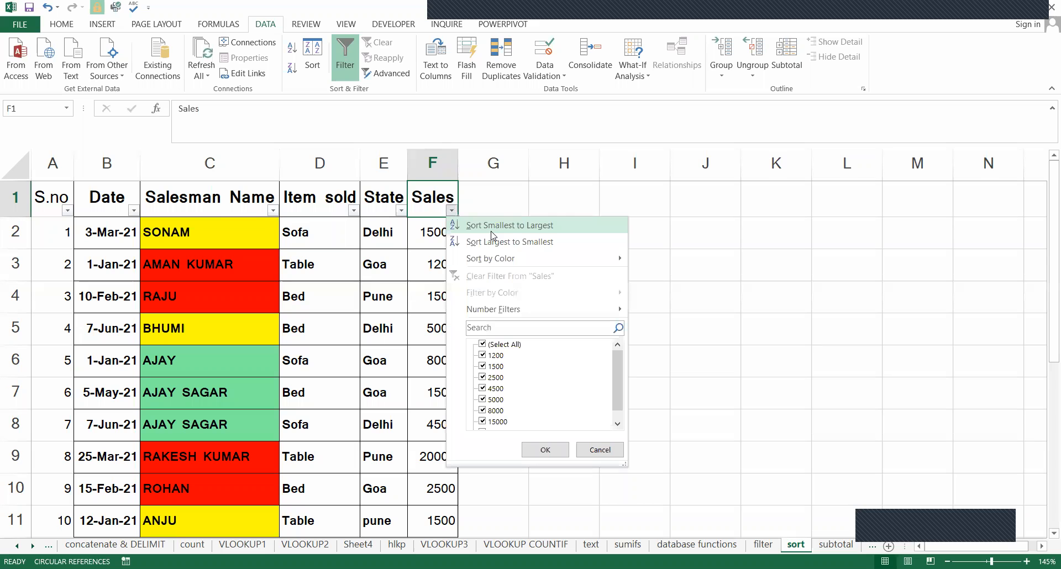
pyautogui.click(491, 228)
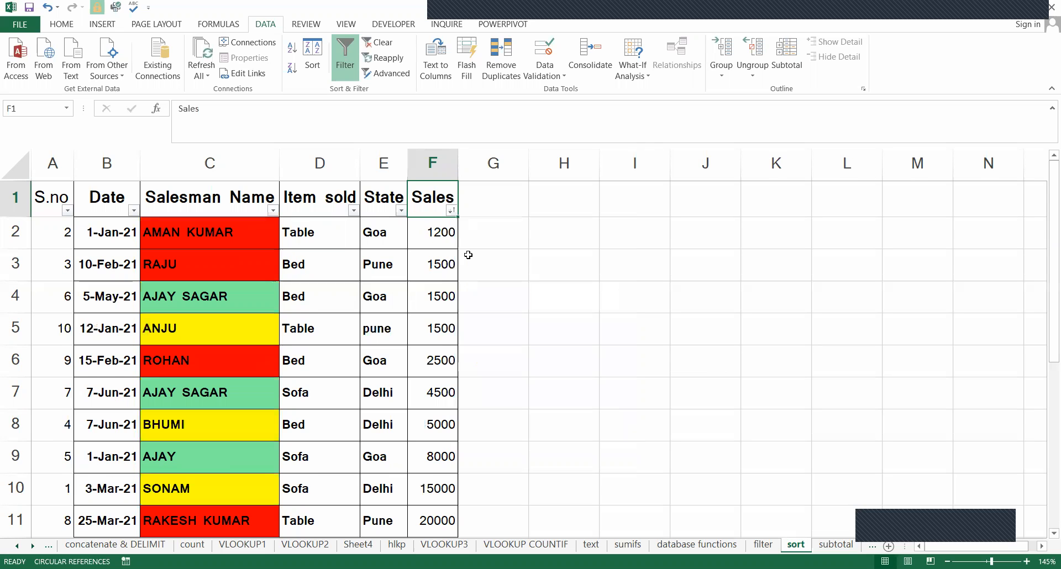
pyautogui.click(446, 238)
pyautogui.doubleClick(452, 249)
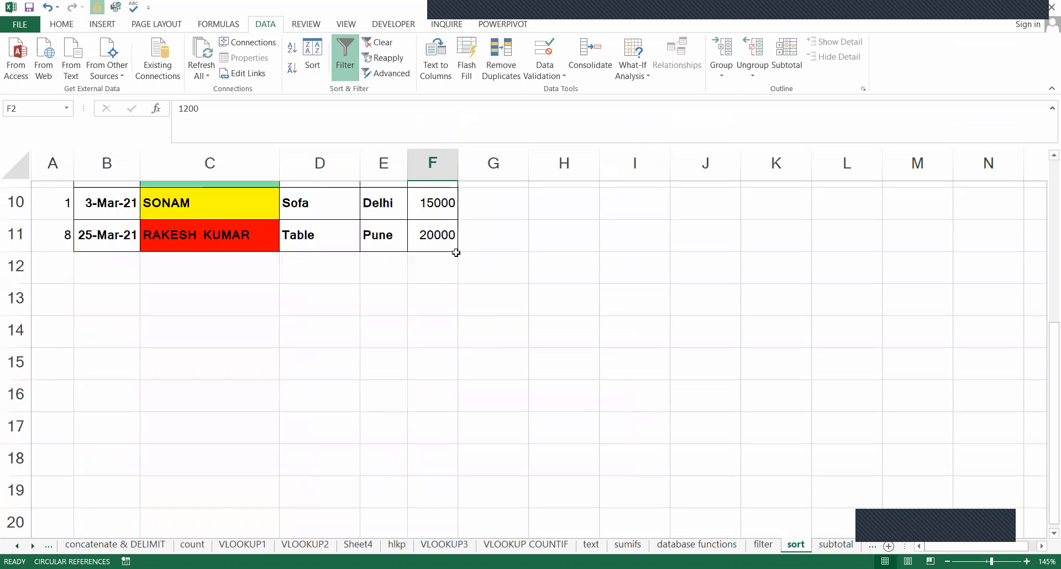
pyautogui.scroll(1, 450, 315)
pyautogui.scroll(2, 445, 324)
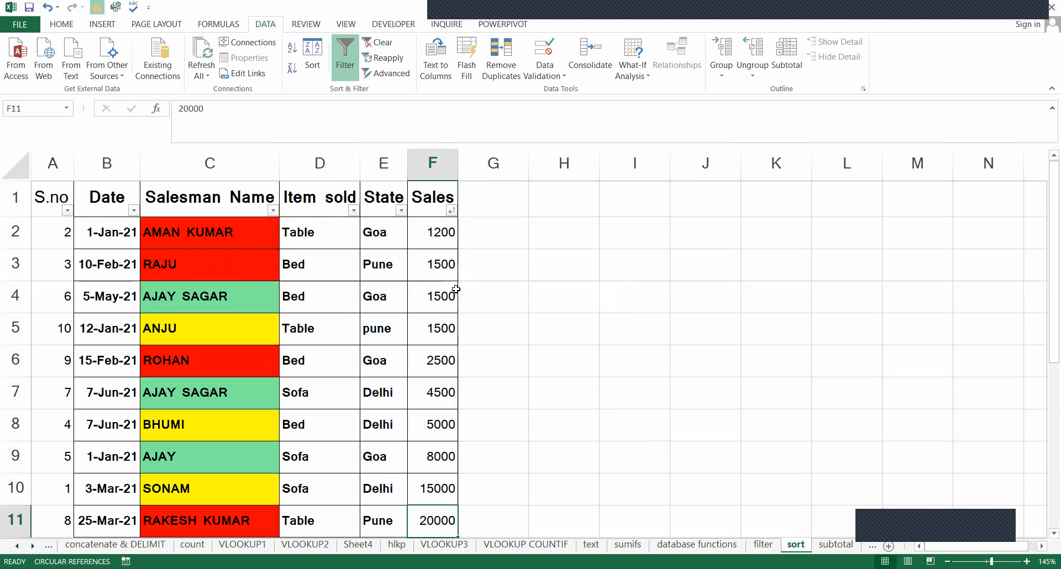
# Sort the table by Sales from largest to smallest and check the last Sales value.
pyautogui.click(451, 210)
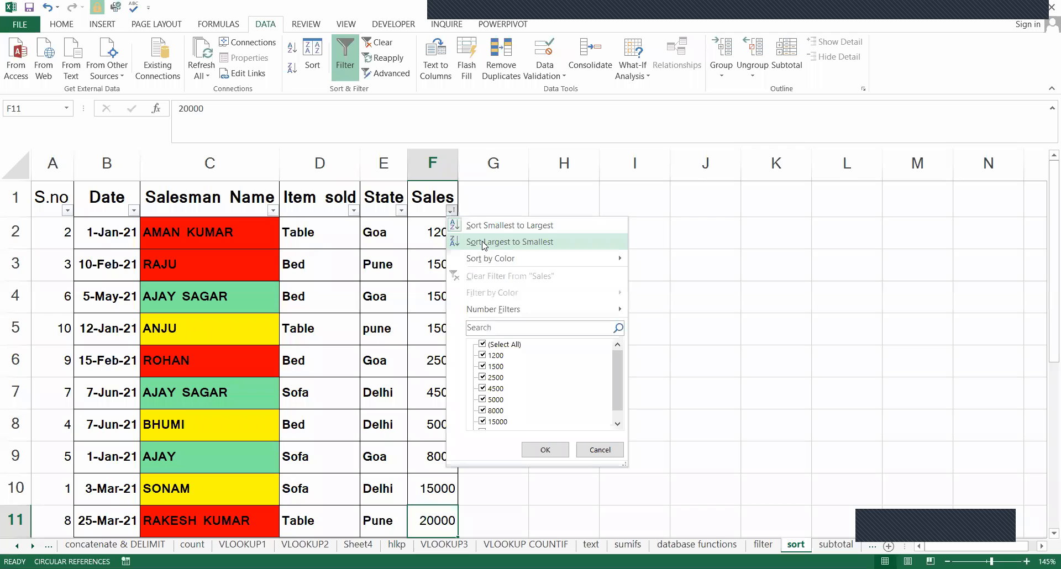
pyautogui.click(485, 243)
pyautogui.scroll(-2, 462, 412)
pyautogui.click(453, 420)
pyautogui.scroll(1, 461, 357)
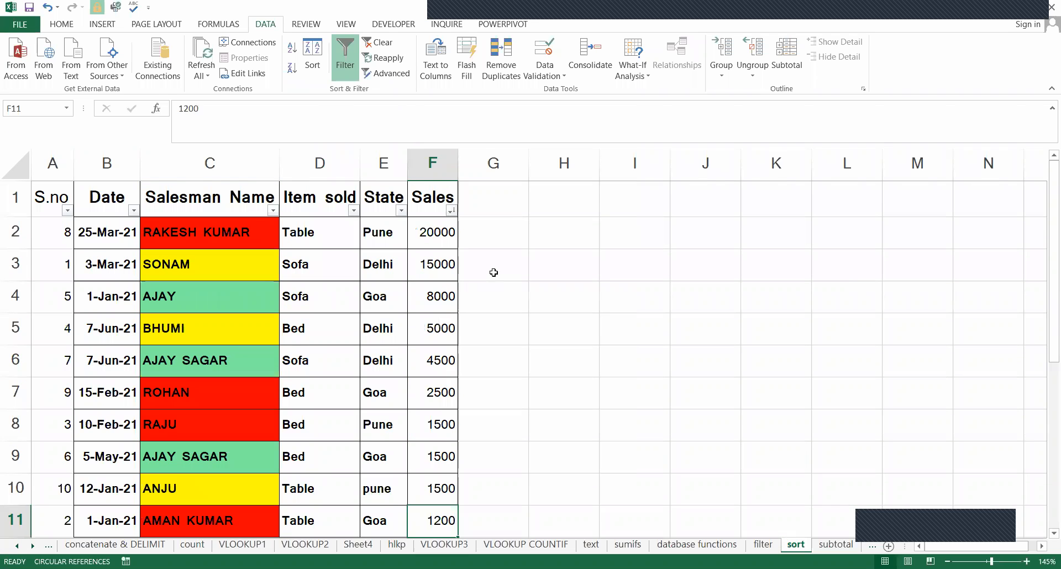
# Sort the Sales column from smallest to largest again and undo that sort.
pyautogui.click(452, 210)
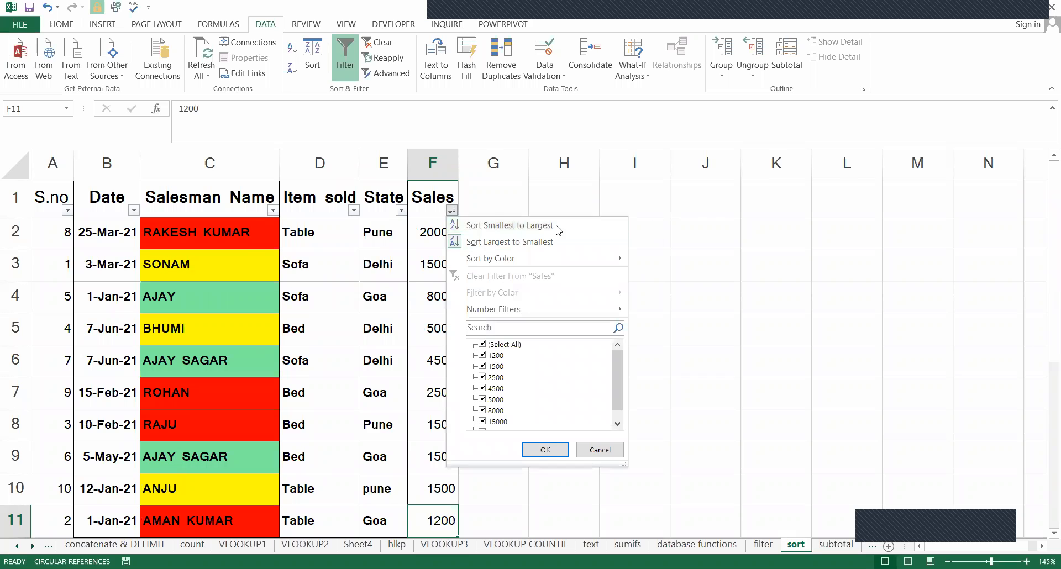
pyautogui.click(468, 224)
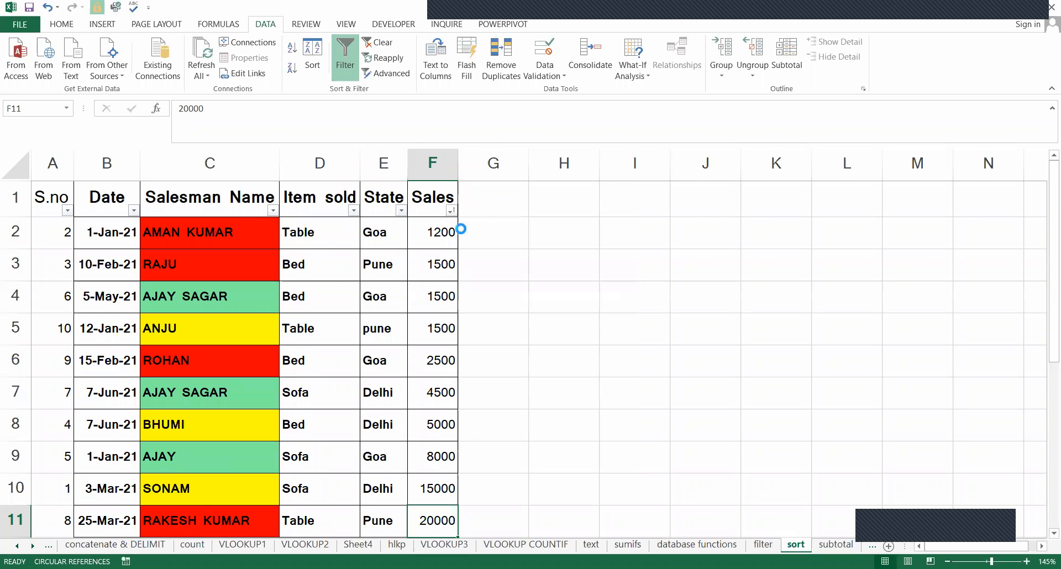
pyautogui.hotkey('ctrl', 'z')
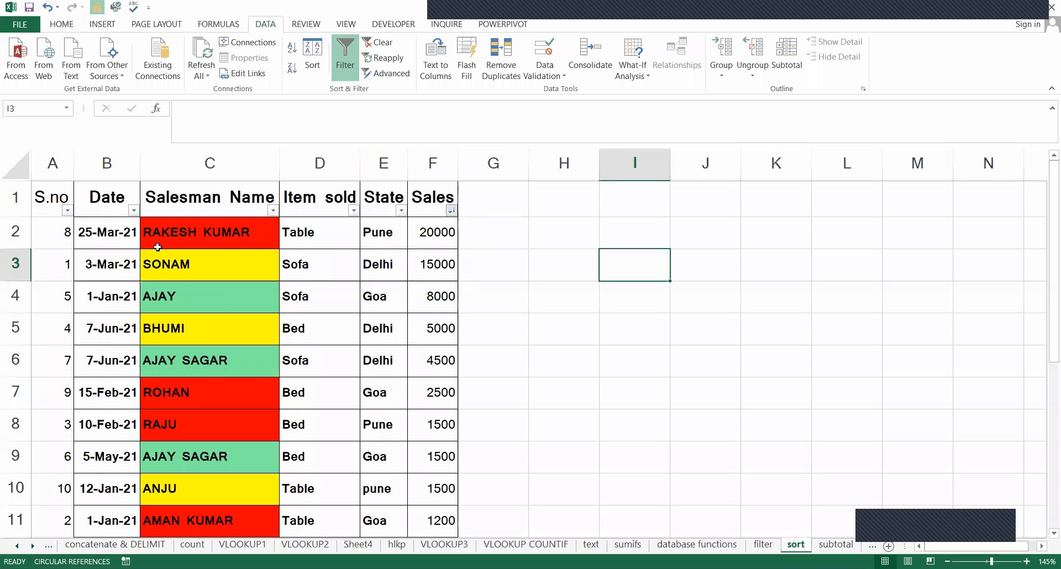
# Examine how the Date to Sales entries of each record are arranged in the descending Sales order.
pyautogui.moveTo(122, 236); pyautogui.dragTo(442, 498)
pyautogui.moveTo(411, 408); pyautogui.dragTo(434, 487)
pyautogui.click(495, 372)
pyautogui.scroll(2, 493, 365)
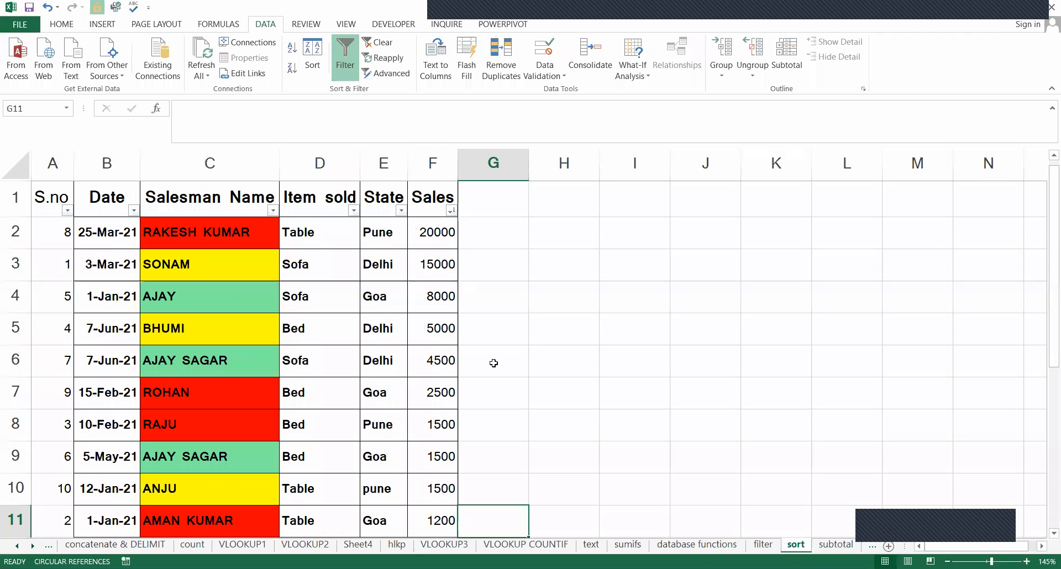
pyautogui.click(118, 247)
pyautogui.moveTo(121, 250); pyautogui.dragTo(130, 258)
pyautogui.click(444, 294)
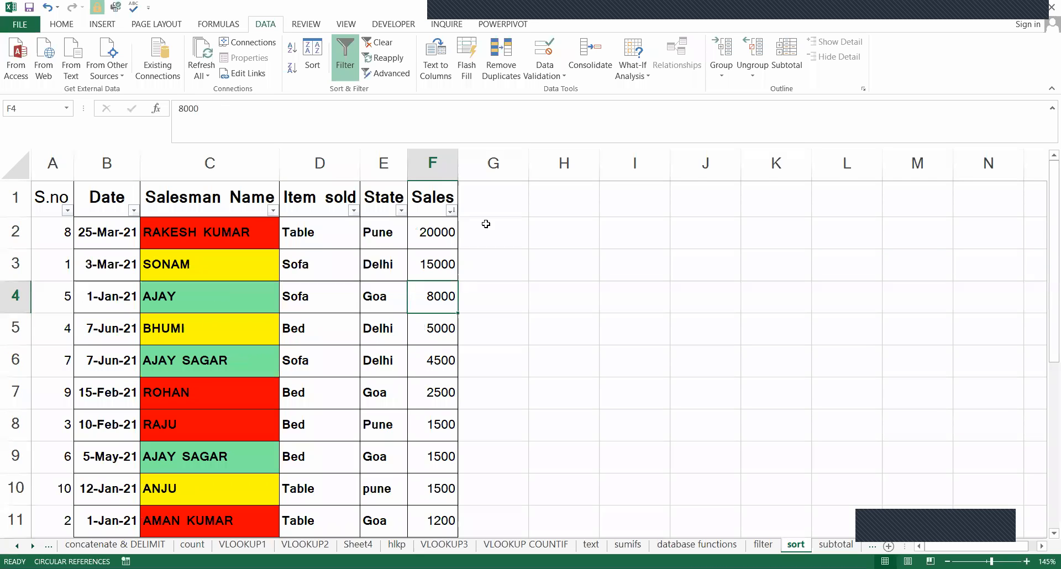
# Sort the table by S.no from smallest to largest and check the serial numbers in rows 2 to 11.
pyautogui.click(486, 224)
pyautogui.click(69, 183)
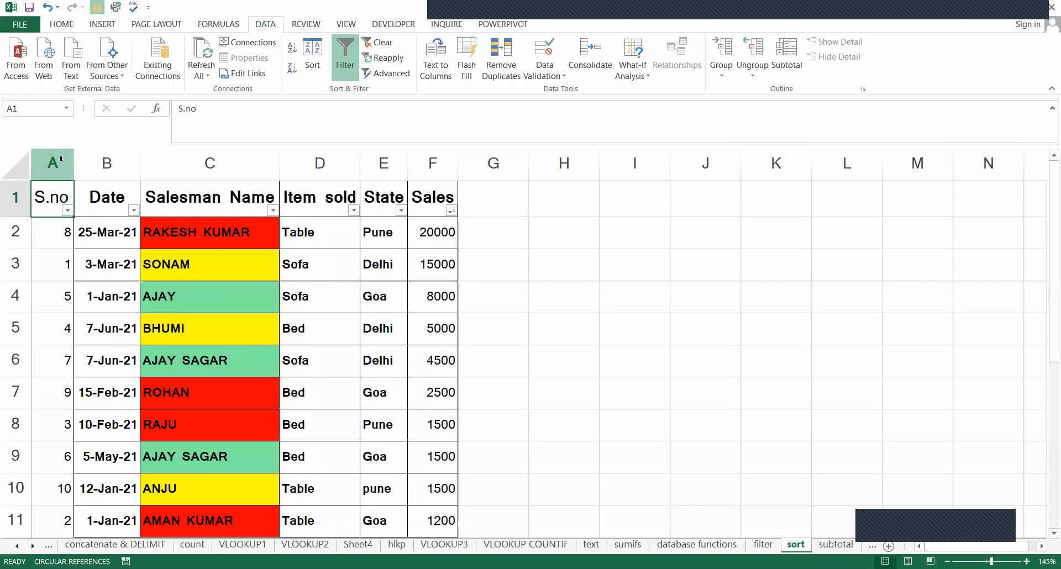
pyautogui.click(52, 164)
pyautogui.click(65, 231)
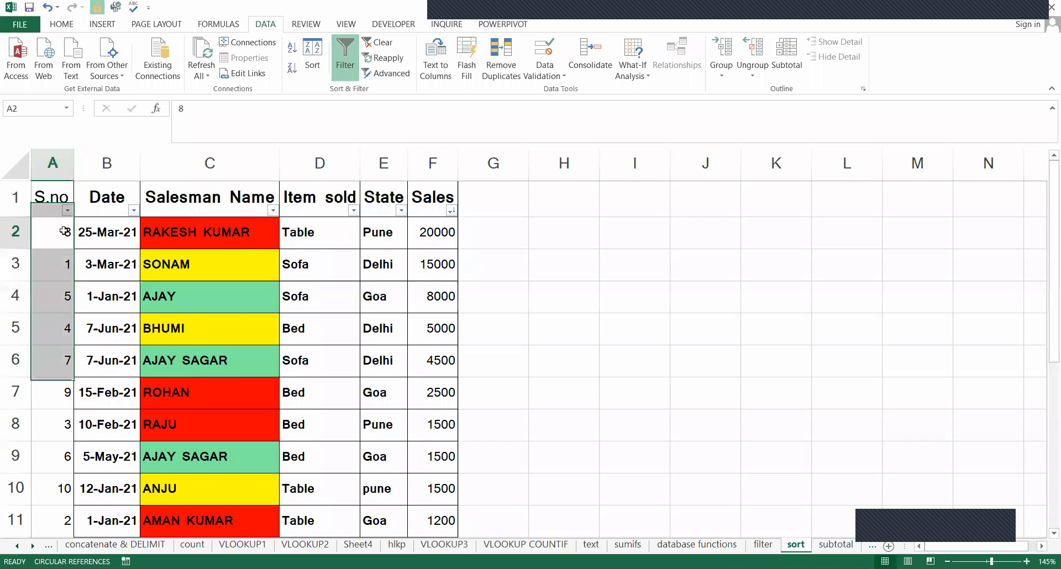
pyautogui.scroll(-2, 64, 317)
pyautogui.scroll(2, 64, 316)
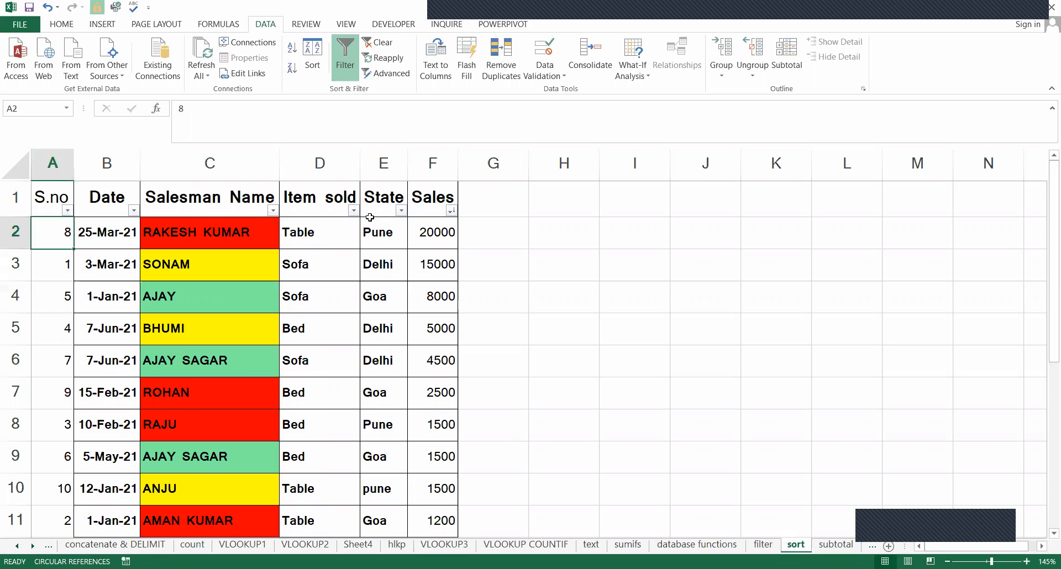
pyautogui.click(68, 210)
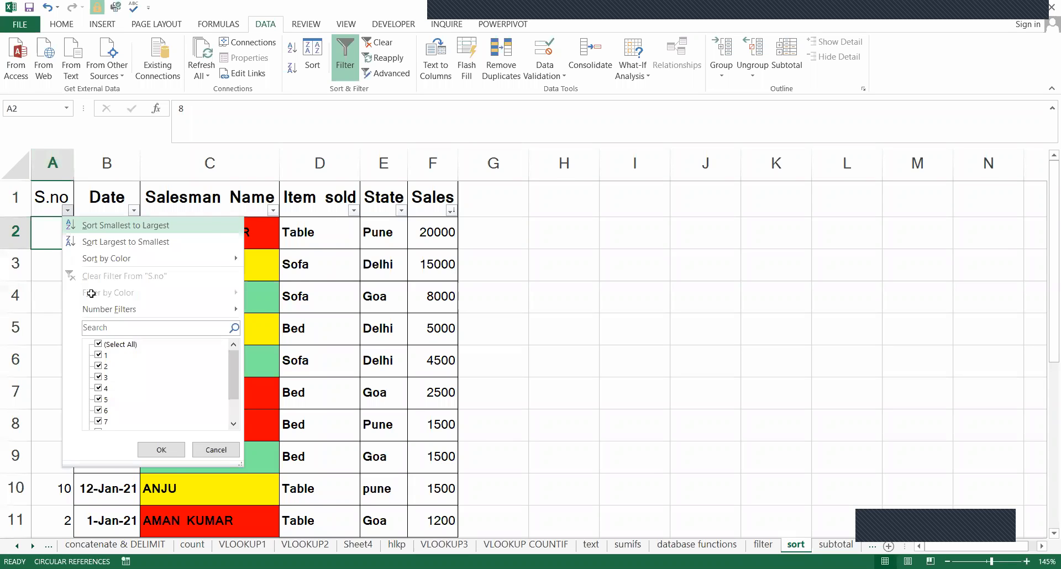
pyautogui.click(83, 226)
pyautogui.moveTo(51, 230); pyautogui.dragTo(66, 492)
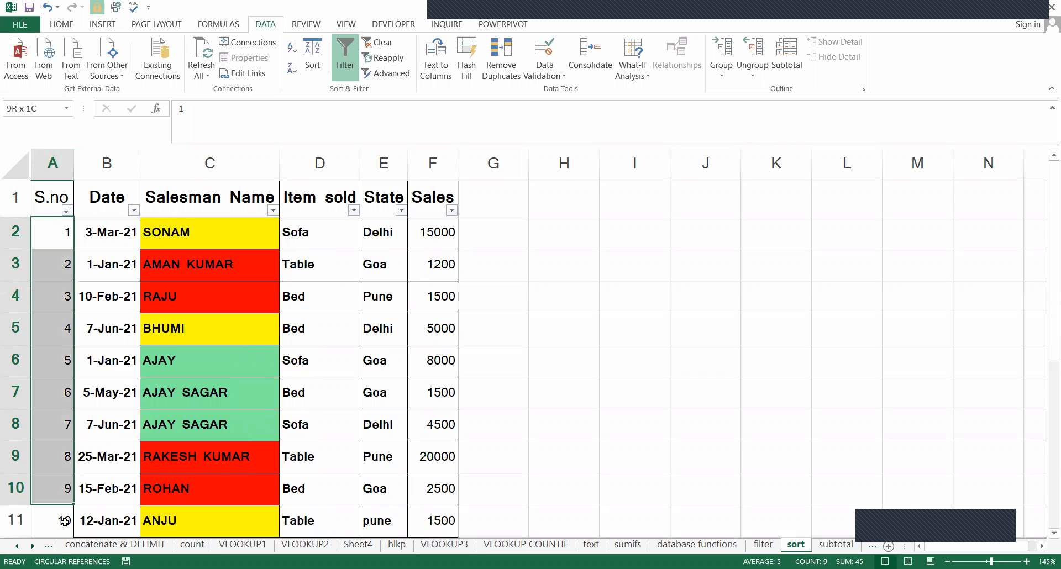
pyautogui.hotkey('shift', 'Down')
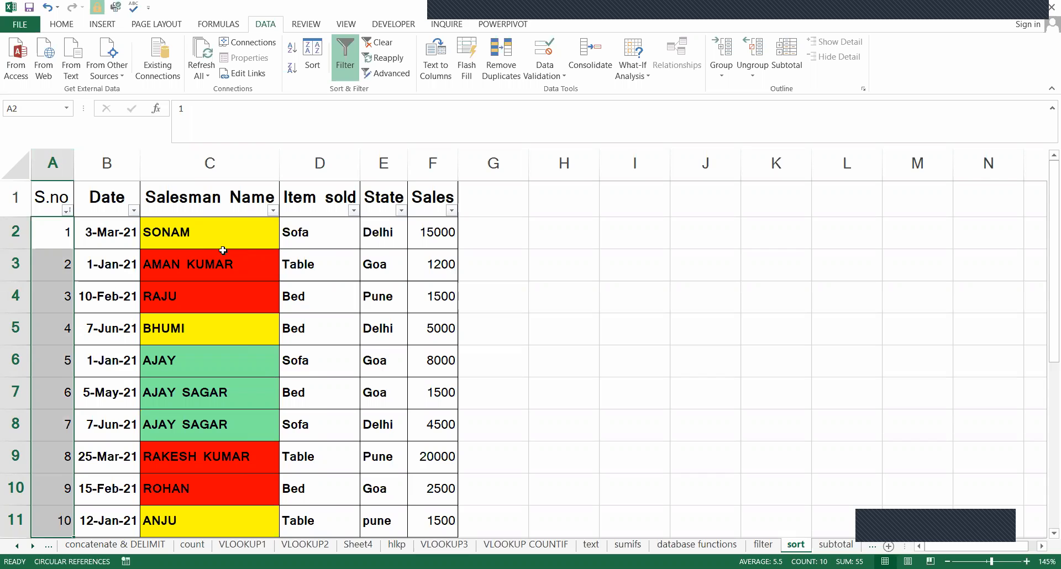
# Hide the S.no column and undo the hiding.
pyautogui.click(232, 252)
pyautogui.click(234, 235)
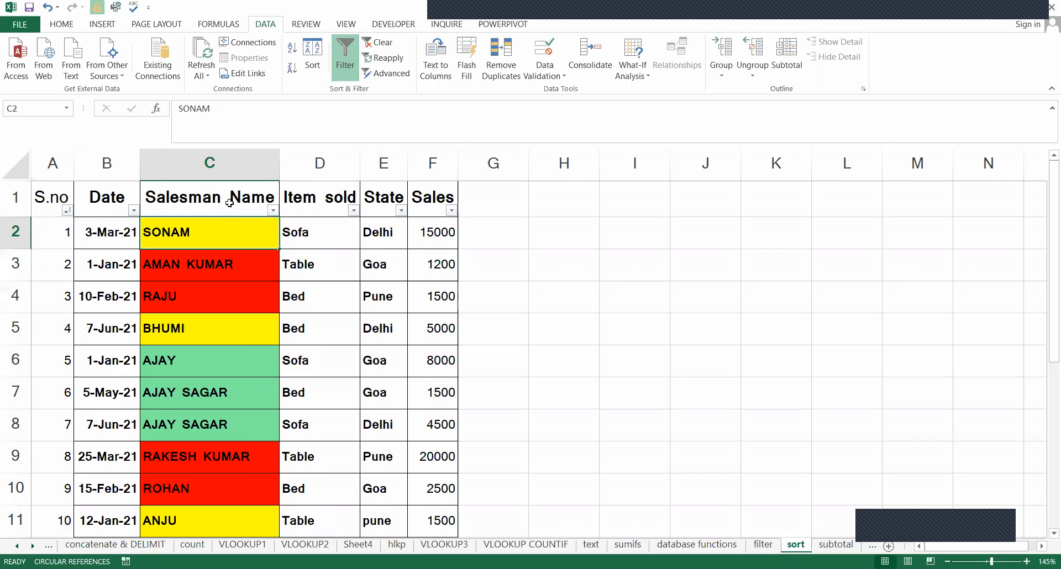
pyautogui.click(229, 202)
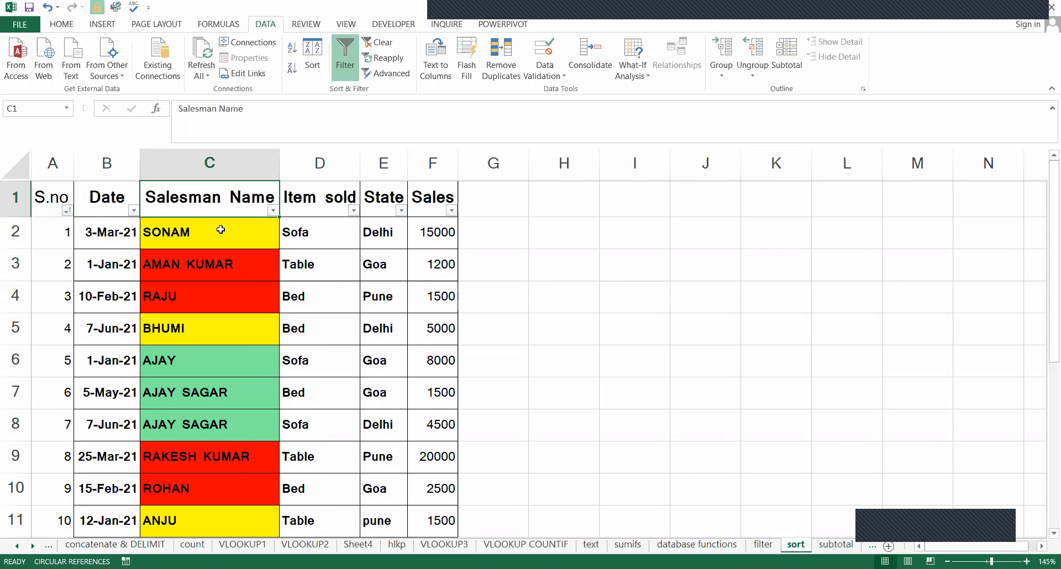
pyautogui.click(60, 197)
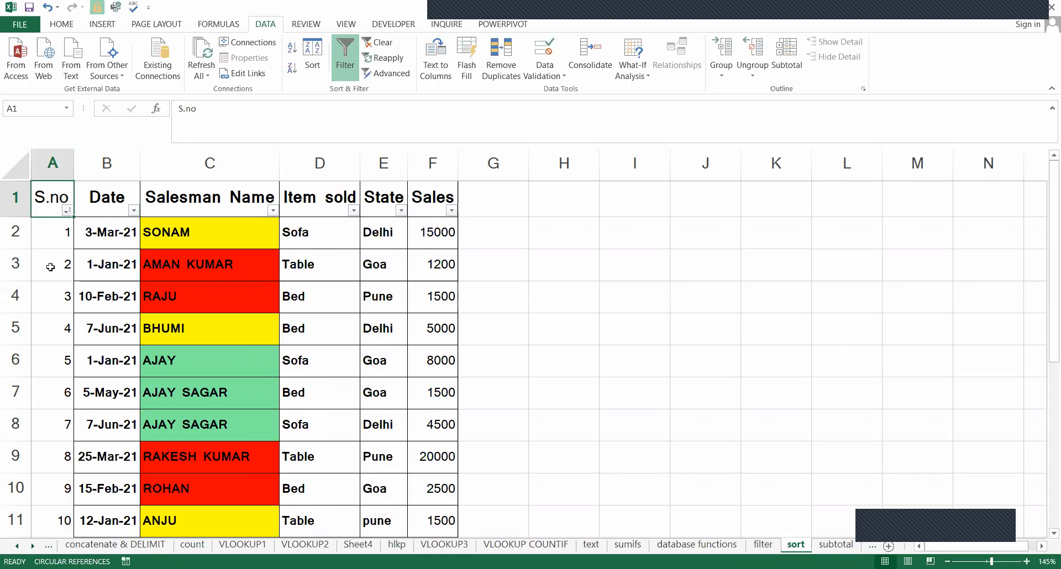
pyautogui.hotkey('ctrl', '0')
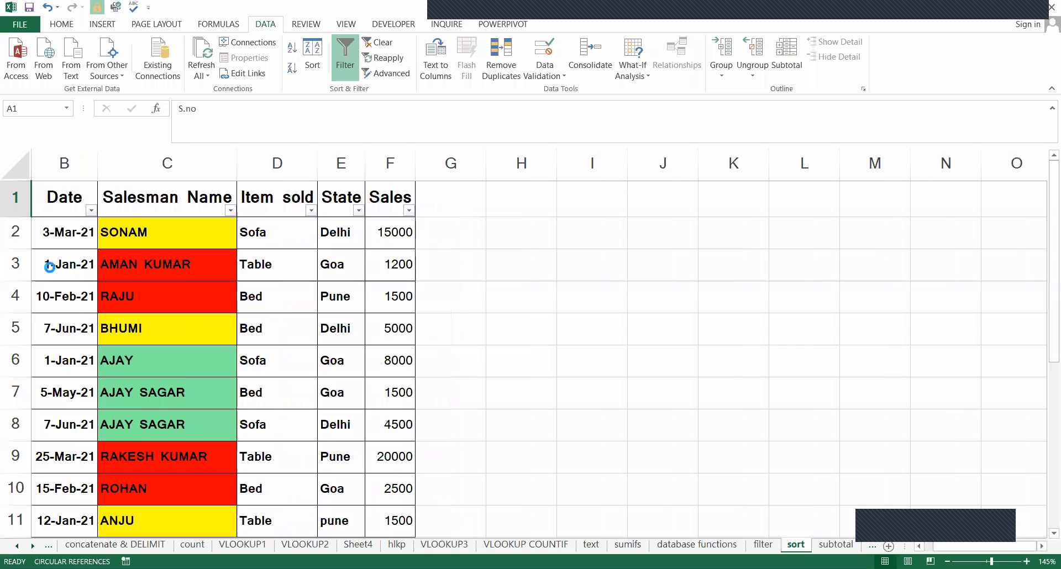
pyautogui.hotkey('ctrl', 'z')
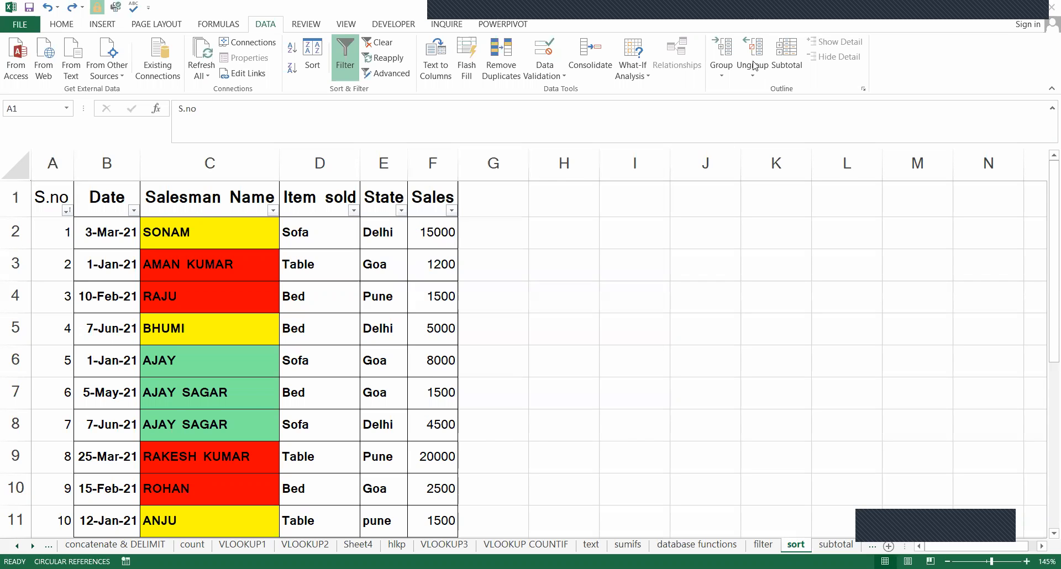
# Sort the table by Date from oldest to newest and select the first date.
pyautogui.click(152, 236)
pyautogui.click(444, 192)
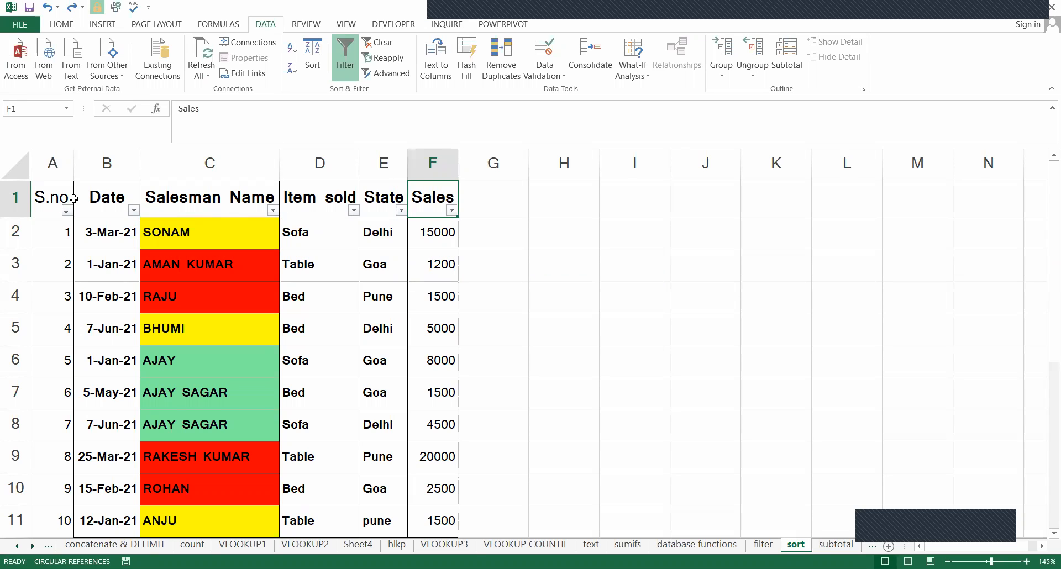
pyautogui.press('Left')
pyautogui.press('Left')
pyautogui.press('Left')
pyautogui.press('Left')
pyautogui.press('Left')
pyautogui.press('Right')
pyautogui.press('Right')
pyautogui.press('Left')
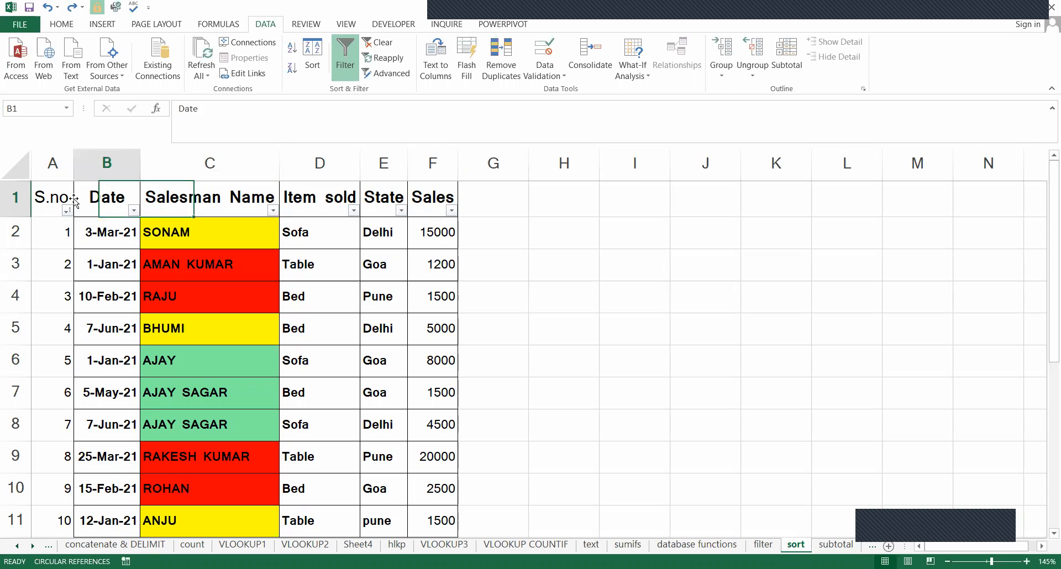
pyautogui.hotkey('alt', 'Down')
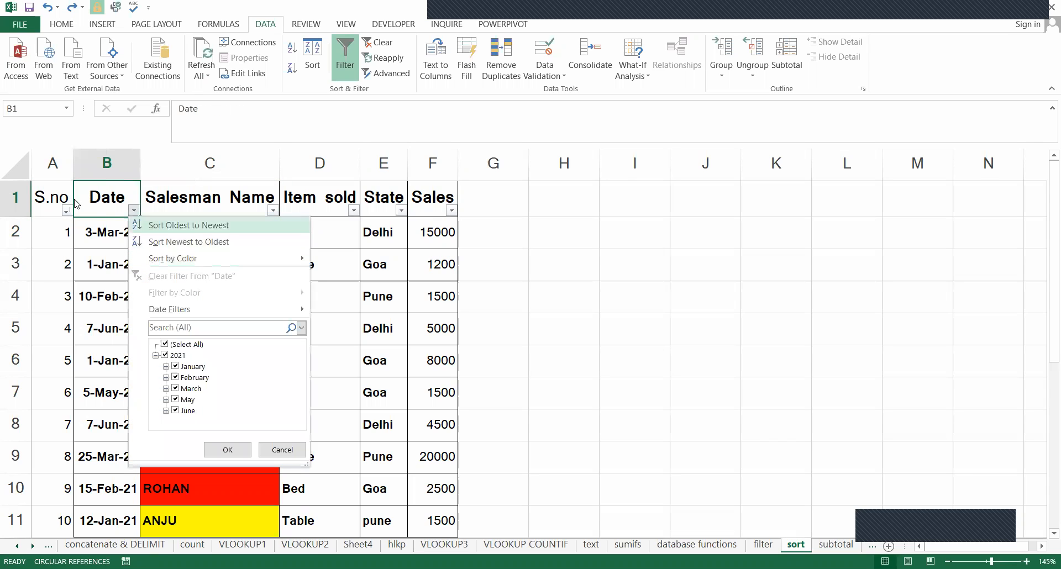
pyautogui.press('Escape')
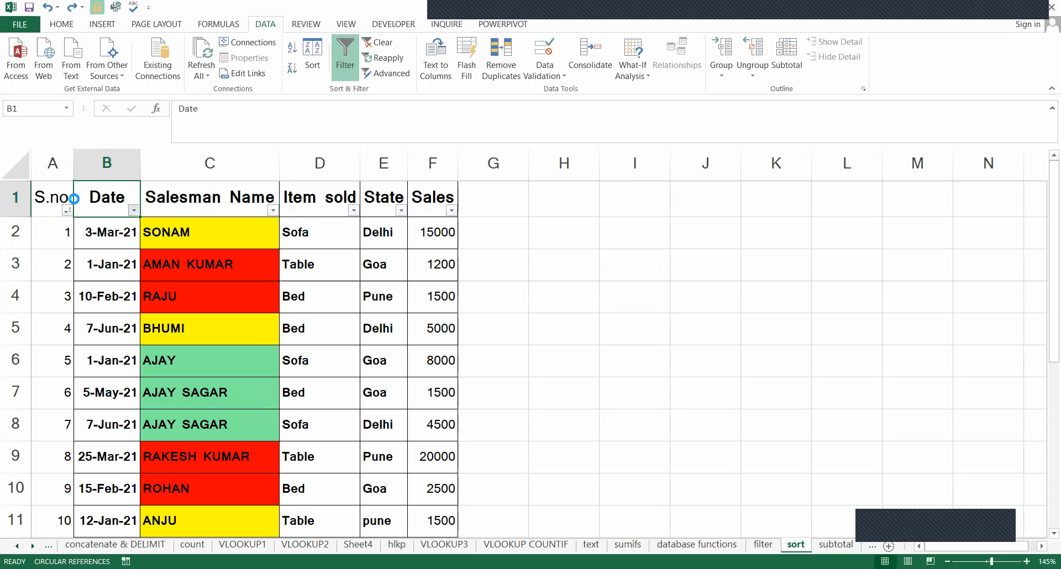
pyautogui.hotkey('alt', 'Down')
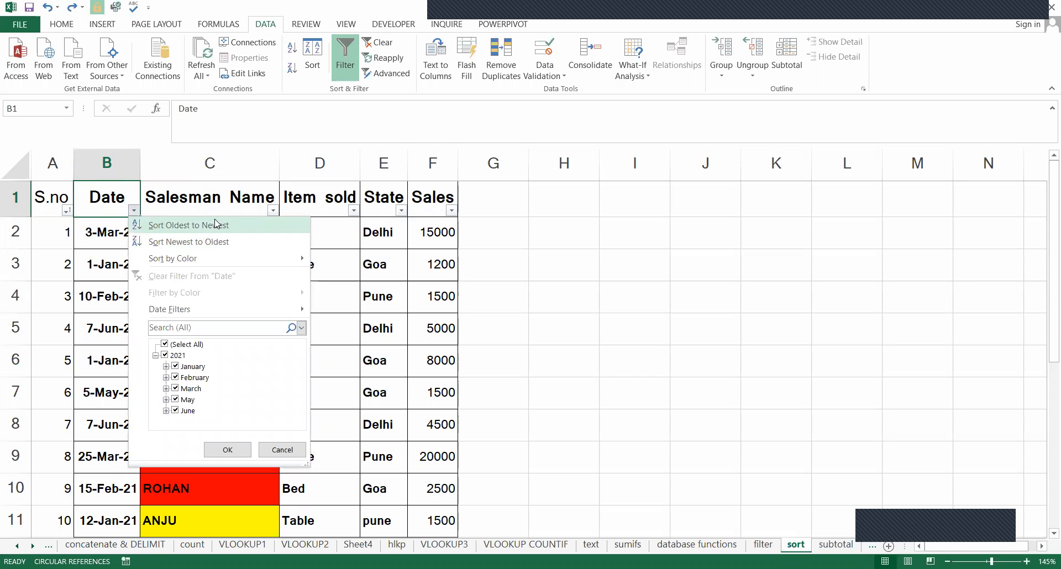
pyautogui.click(138, 226)
pyautogui.click(124, 236)
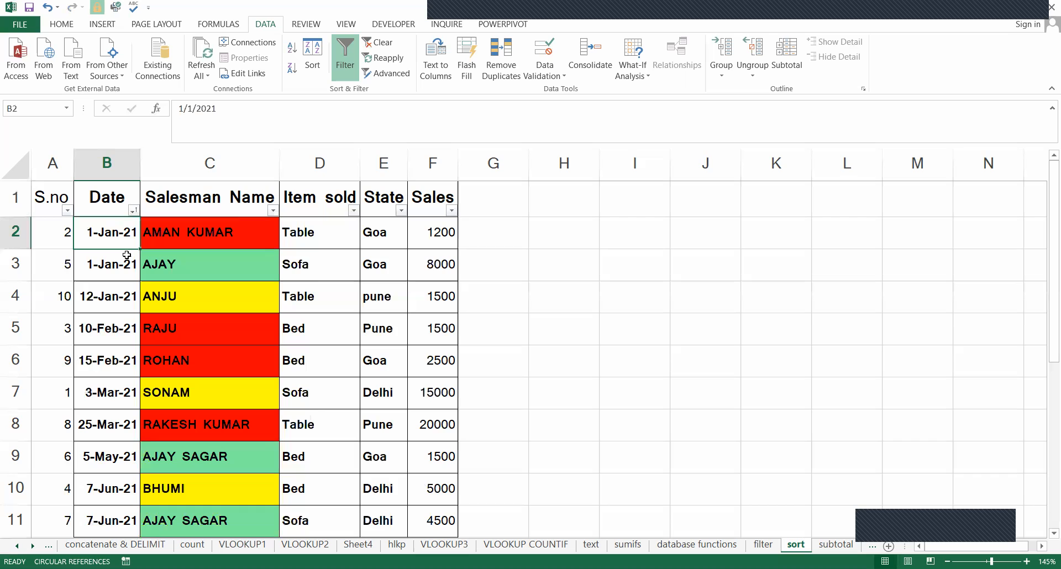
# Examine the Date column from the first record to the last to check its chronological order.
pyautogui.scroll(-3, 129, 345)
pyautogui.scroll(3, 128, 346)
pyautogui.click(119, 257)
pyautogui.click(122, 299)
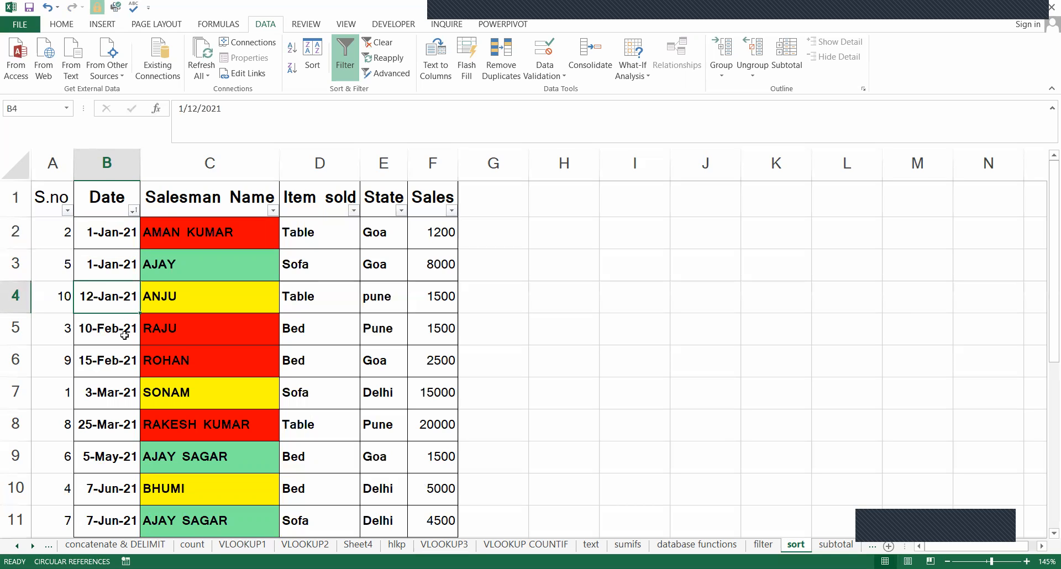
pyautogui.click(122, 356)
pyautogui.click(122, 401)
pyautogui.click(122, 425)
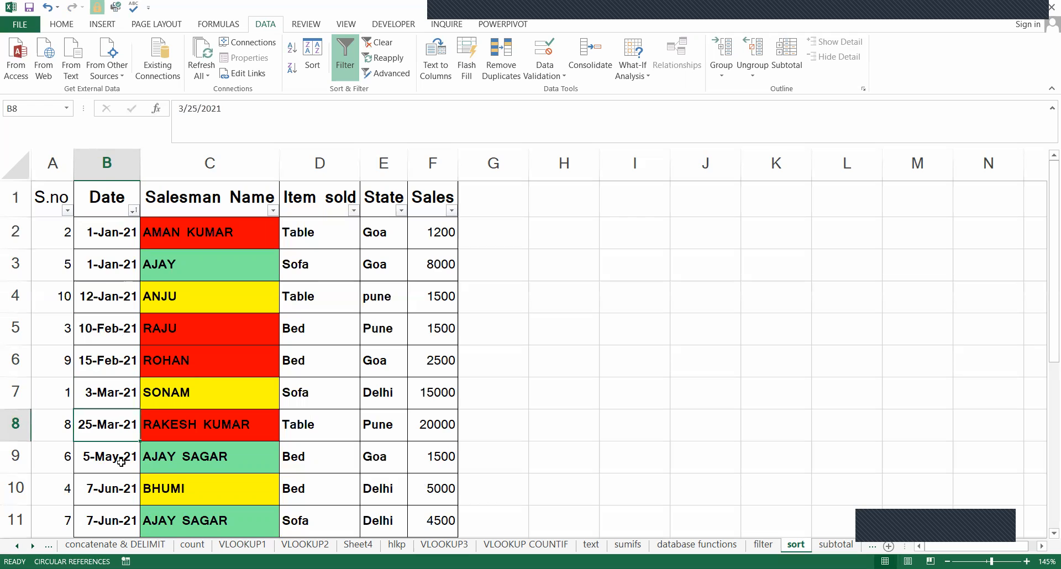
pyautogui.click(122, 457)
pyautogui.click(121, 489)
pyautogui.scroll(-2, 121, 501)
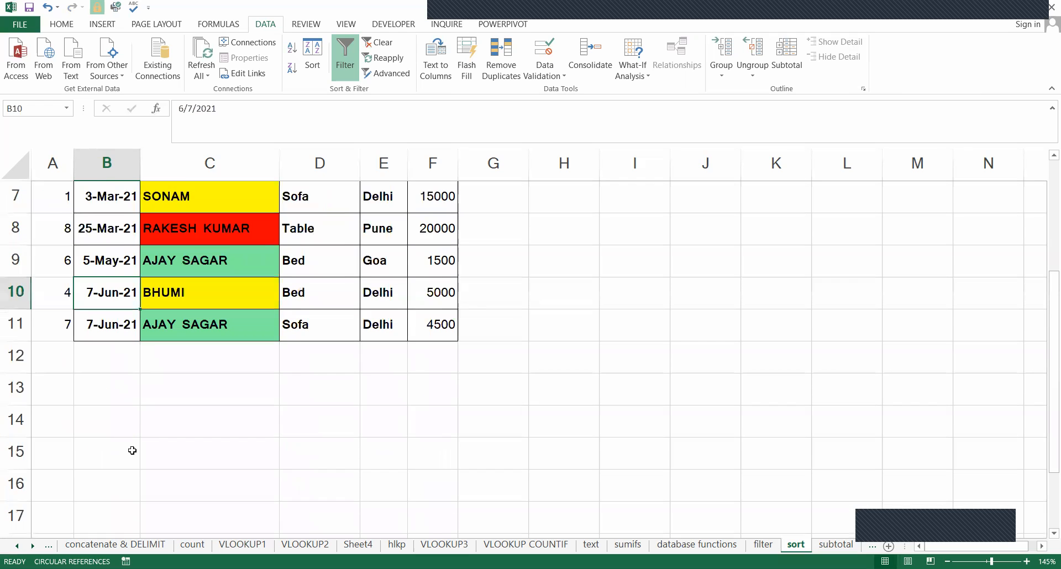
pyautogui.scroll(2, 127, 420)
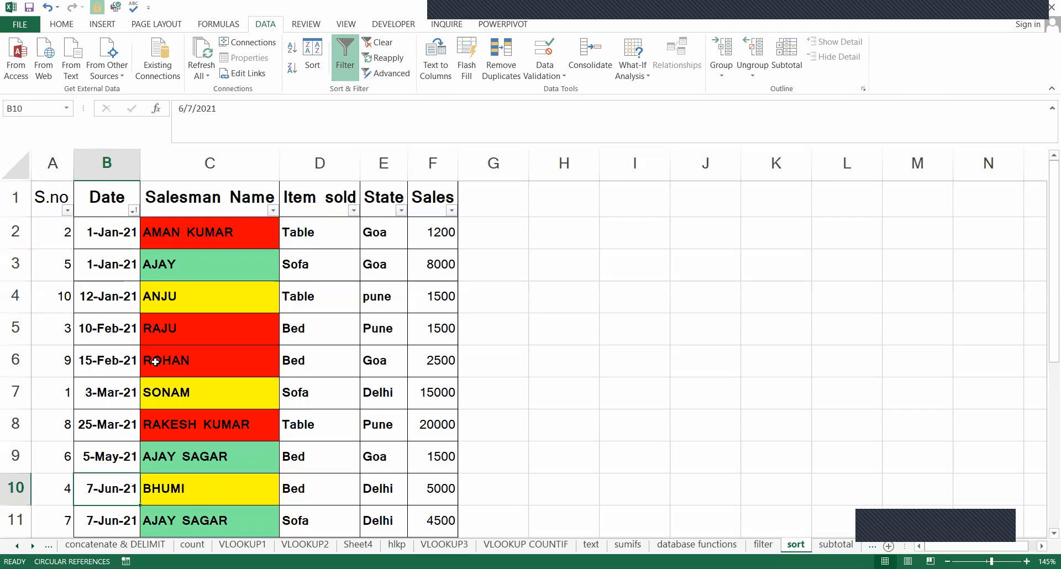
# Sort the table by Date from newest to oldest and check the first date.
pyautogui.click(133, 211)
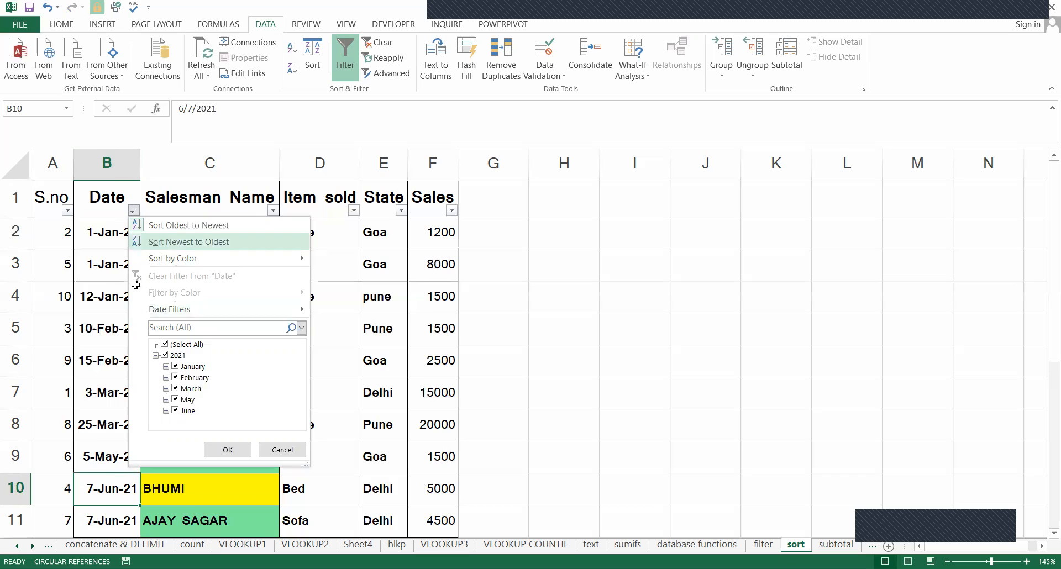
pyautogui.click(188, 242)
pyautogui.click(120, 235)
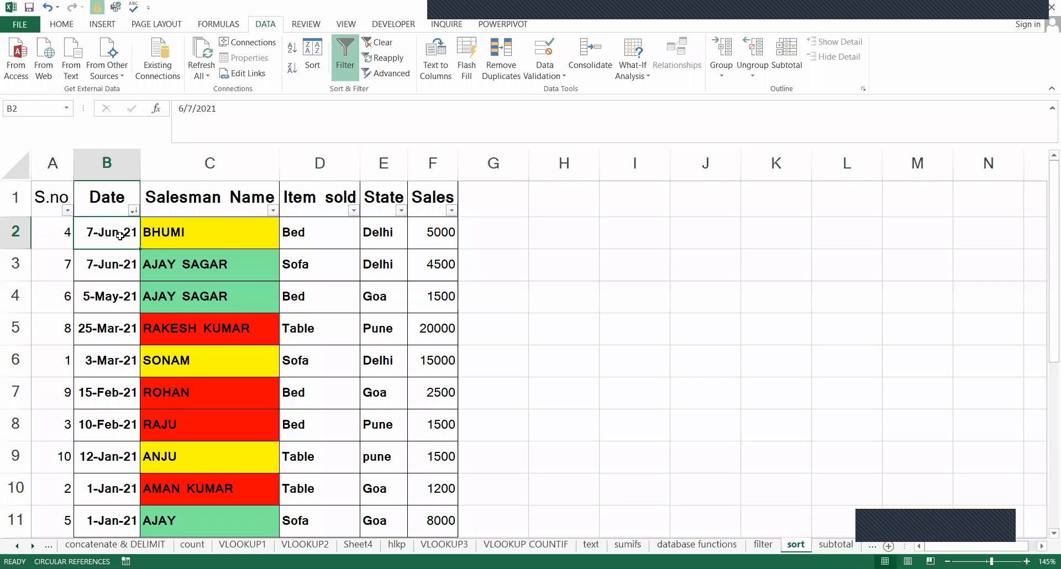
pyautogui.click(130, 213)
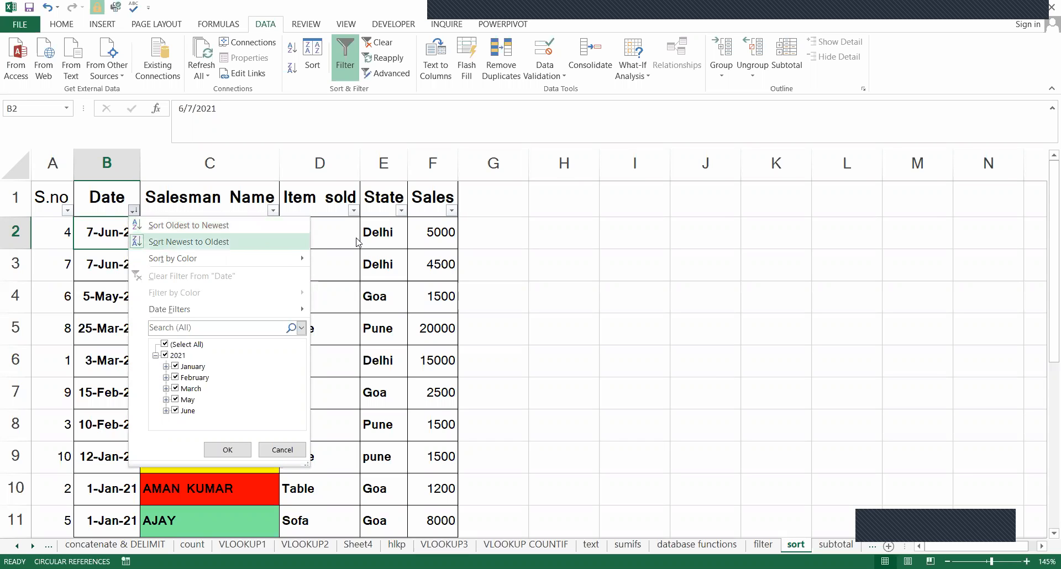
pyautogui.click(237, 242)
# Look over the Salesman Name, Item sold, State and Sales headers as columns available for sorting.
pyautogui.click(202, 198)
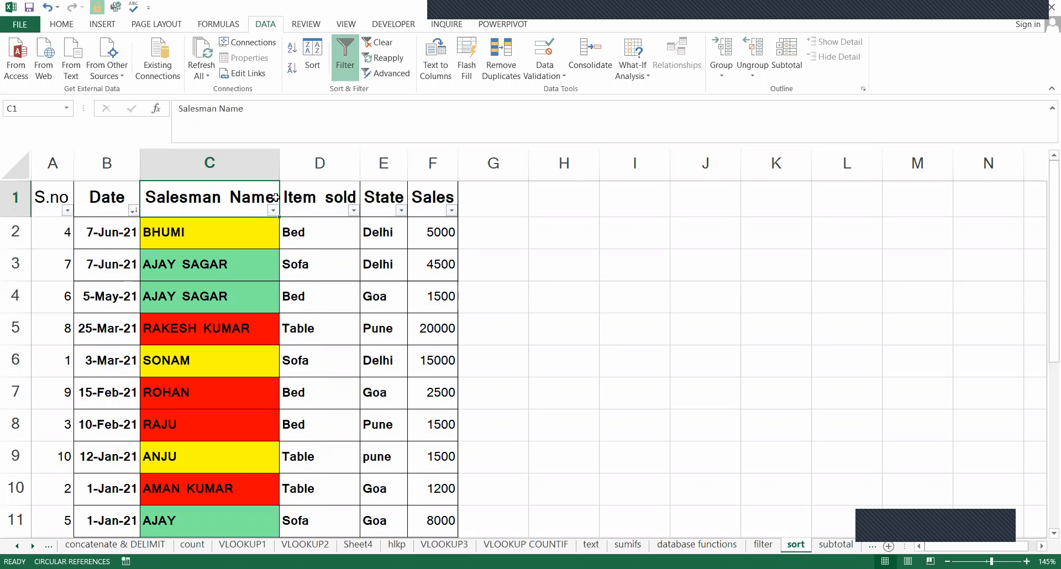
pyautogui.click(298, 198)
pyautogui.click(377, 197)
pyautogui.click(419, 197)
pyautogui.click(328, 197)
pyautogui.click(254, 197)
pyautogui.click(273, 210)
pyautogui.click(355, 196)
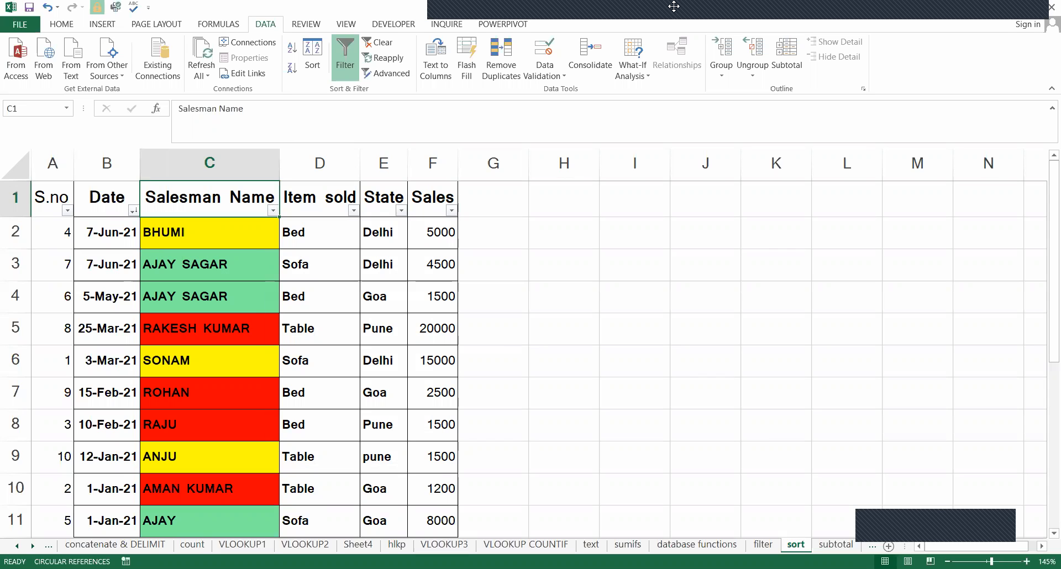